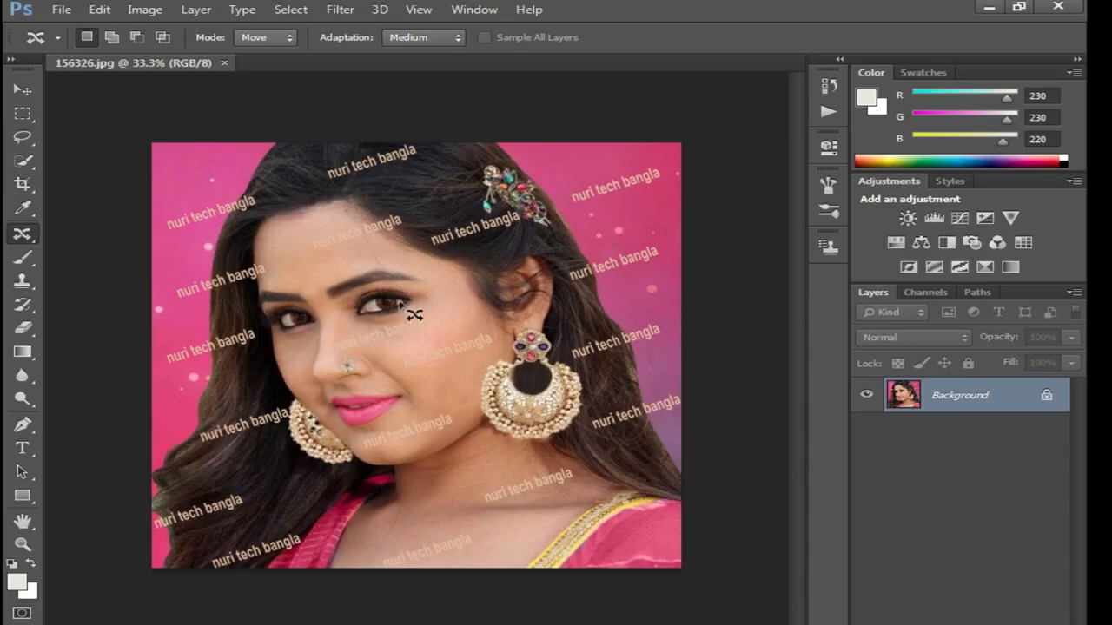
Outline the "nuri tech bangla" watermark on the hair at the top of the head with the Lasso tool.
left_click(294, 283)
left_click(333, 290)
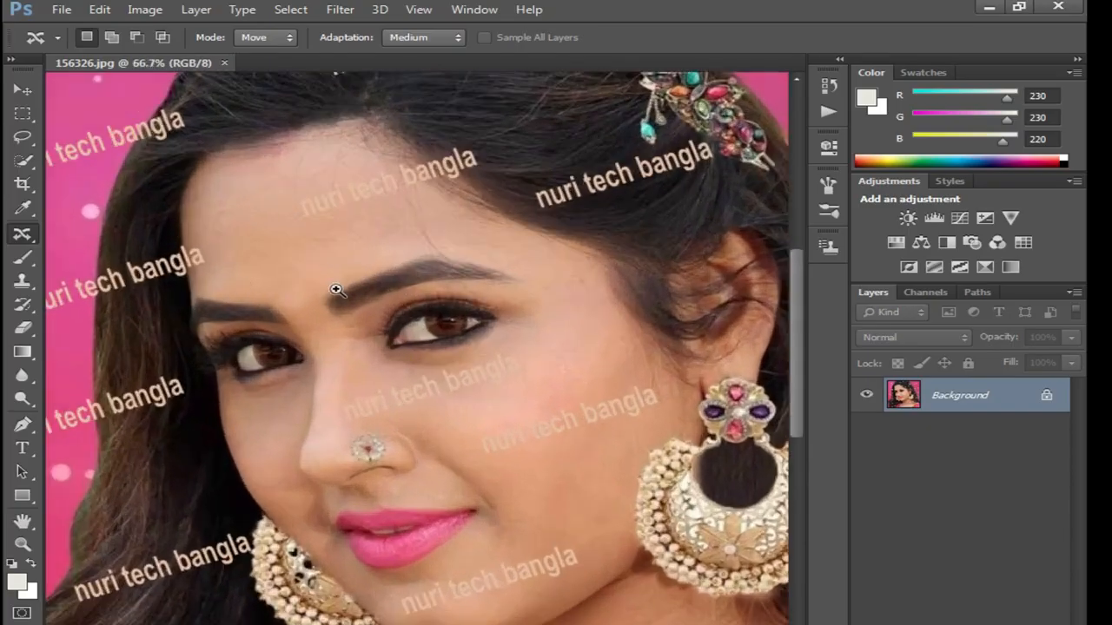
left_click_drag(459, 181, 542, 345)
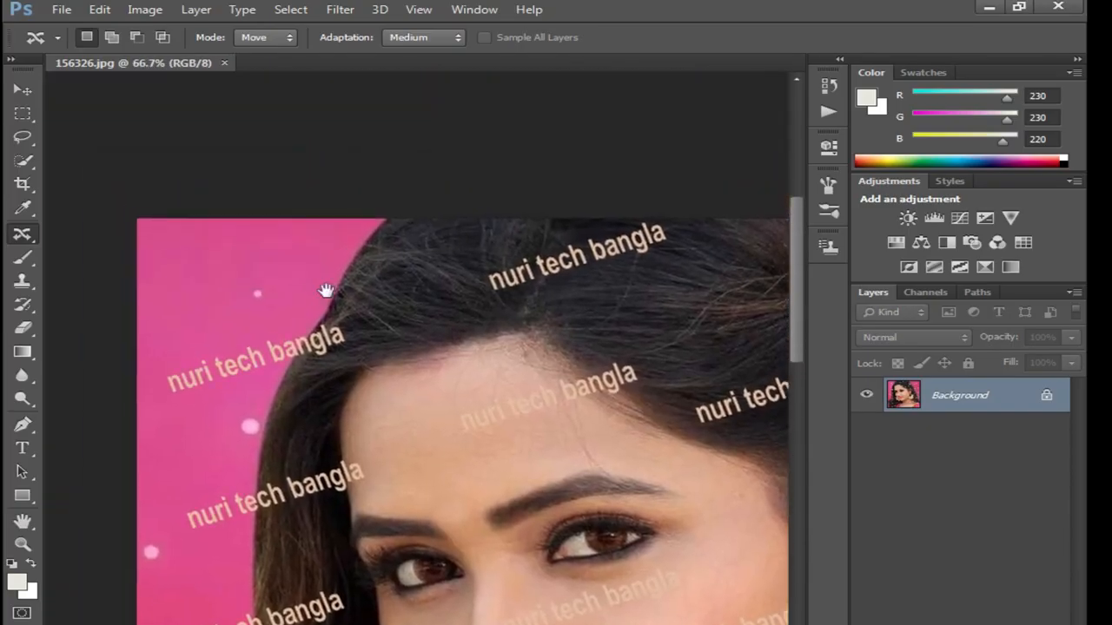
left_click(553, 364, "alt")
left_click_drag(496, 404, 434, 258)
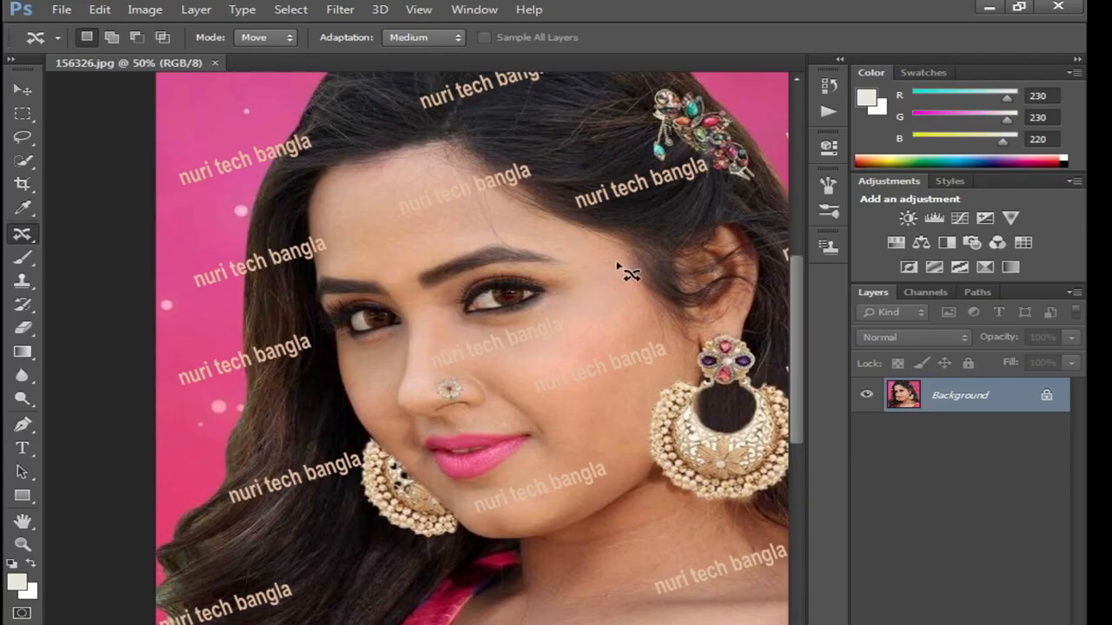
left_click(30, 138)
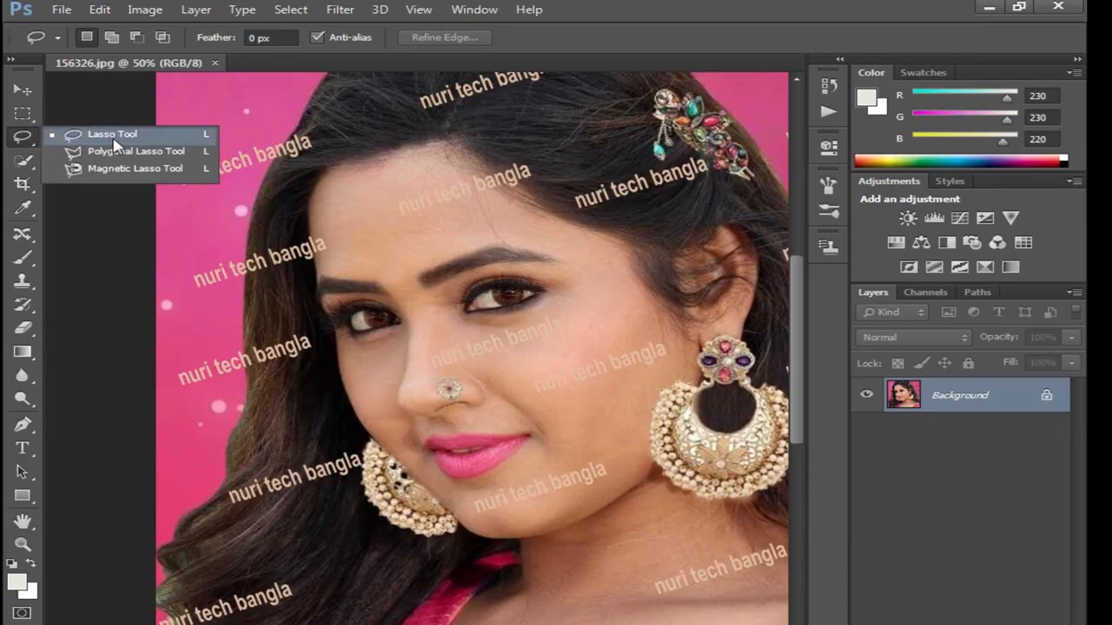
left_click(113, 137)
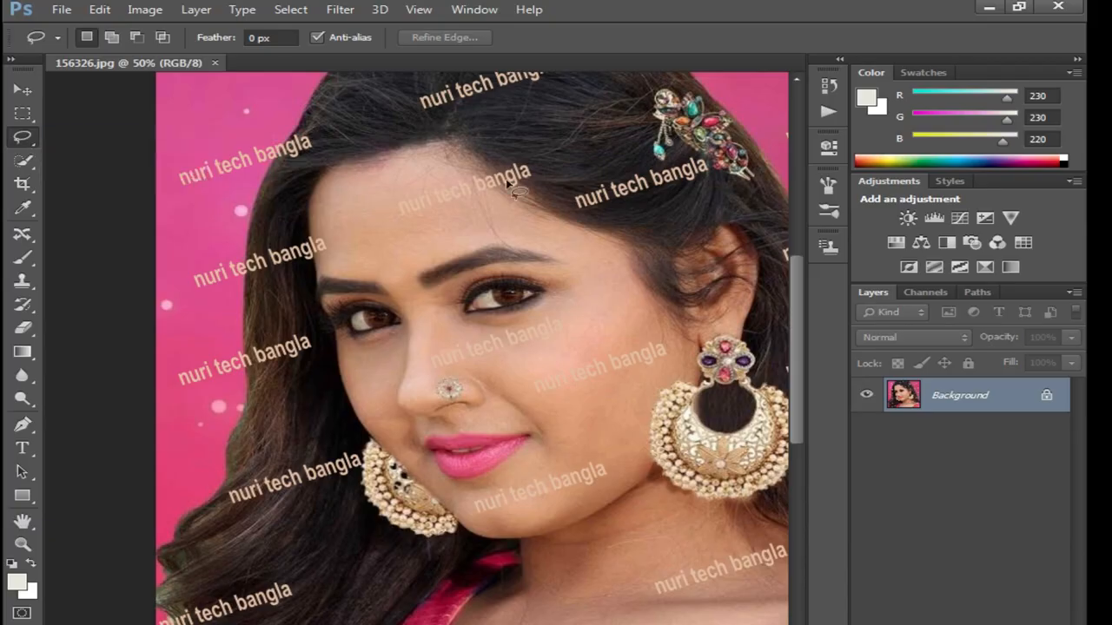
scroll(513, 195, "up", 5)
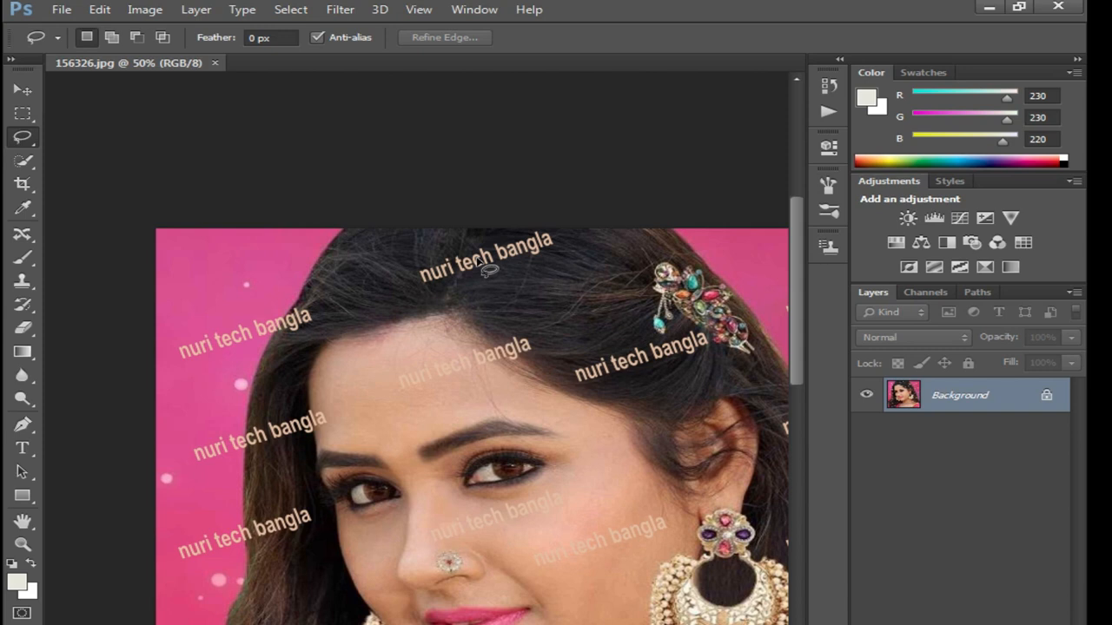
mouse_move(509, 277)
left_mouse_down()
mouse_move(434, 291)
mouse_move(406, 274)
mouse_move(451, 237)
mouse_move(558, 230)
mouse_move(566, 258)
mouse_move(515, 283)
left_mouse_up()
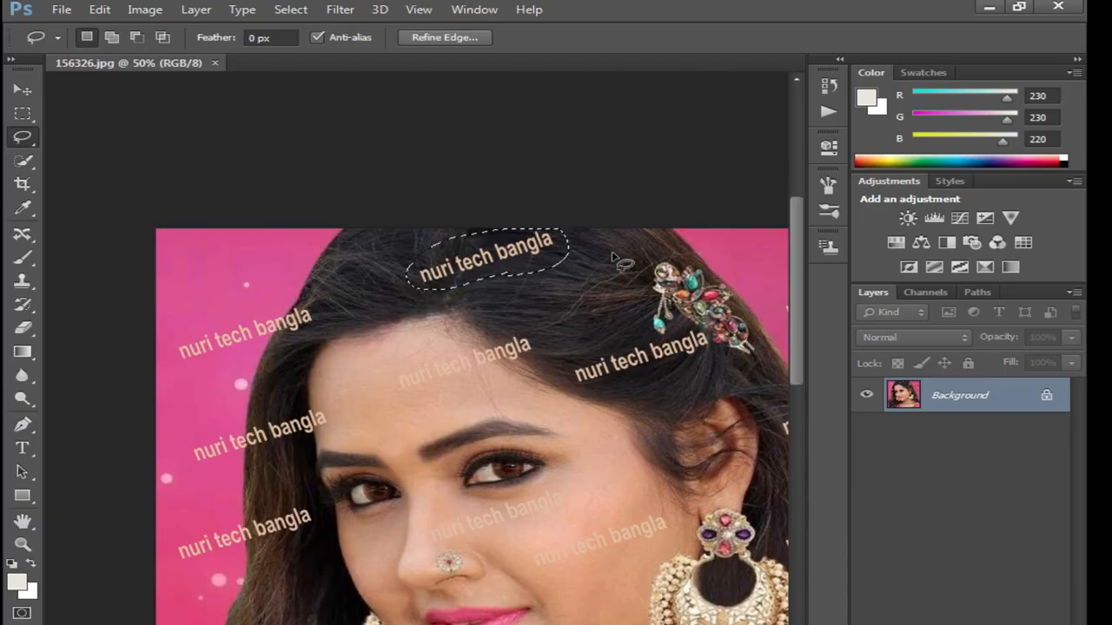
Fill the outlined hair watermark using Content-Aware at 100% opacity and clear the selection.
key("shift+F5")
left_click_drag(564, 156, 816, 332)
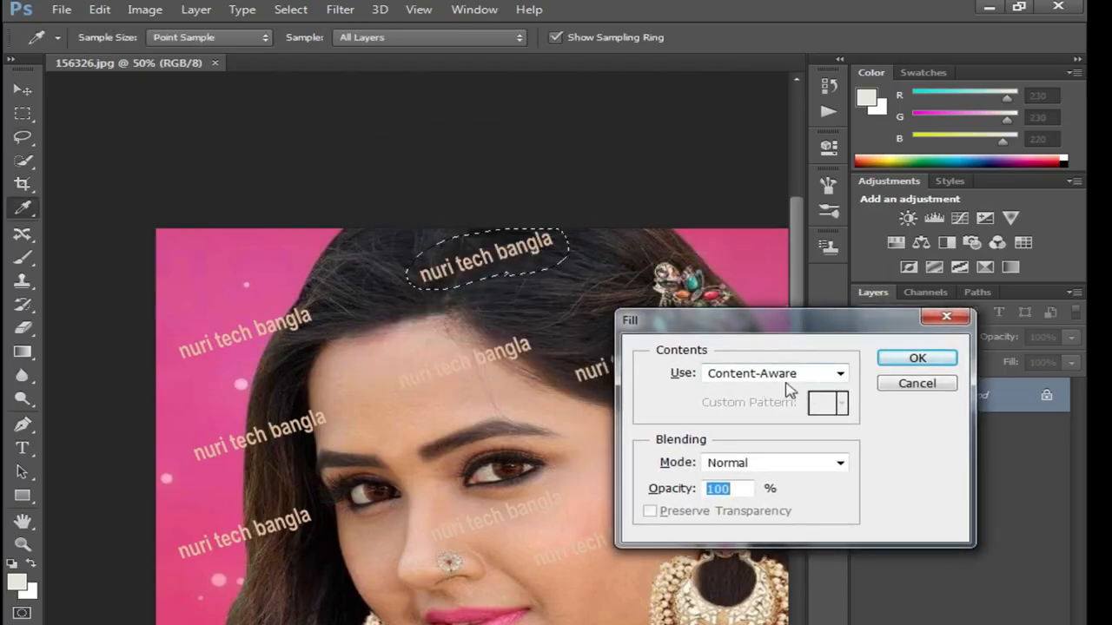
left_click(918, 358)
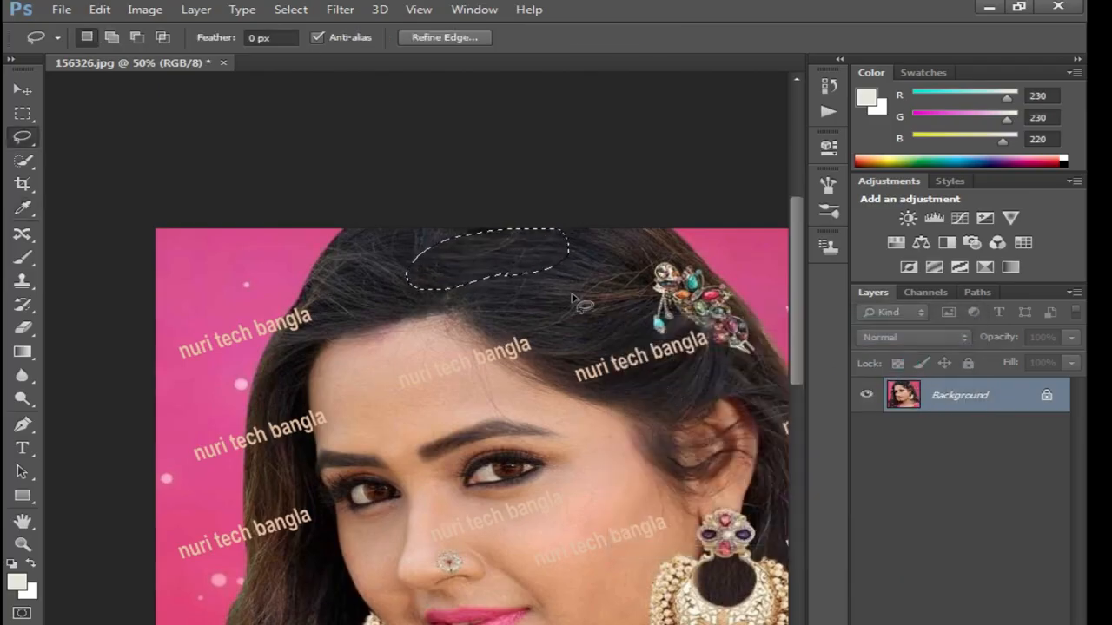
key("ctrl+d")
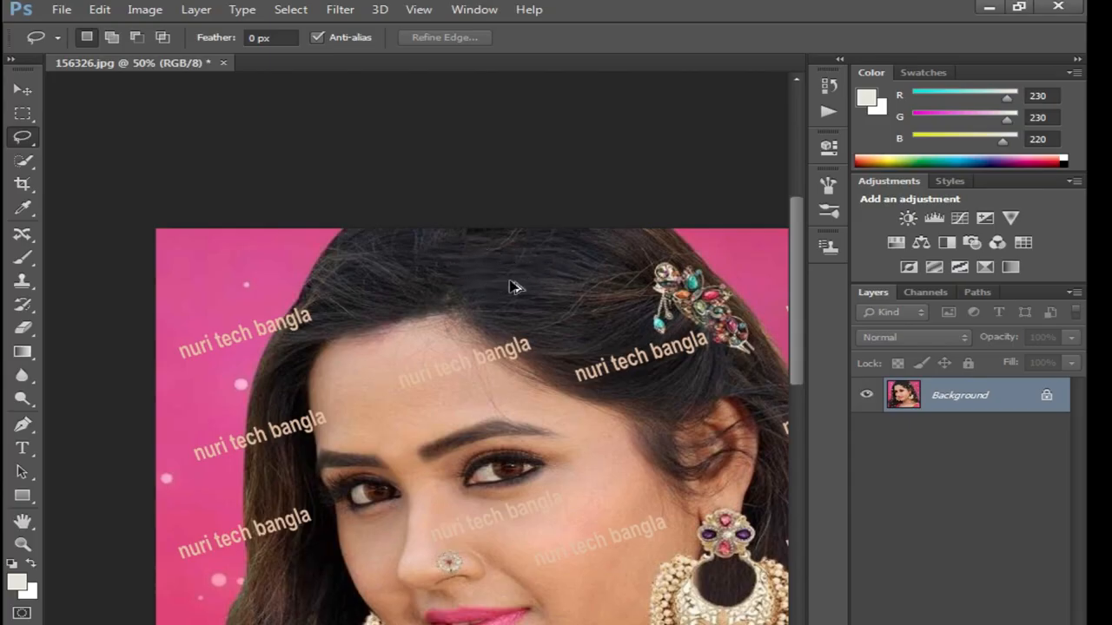
Undo the content-aware fill and the lasso selection on the top hair watermark.
left_click_drag(512, 287, 517, 288)
key("ctrl+alt+z")
key("ctrl+alt+z")
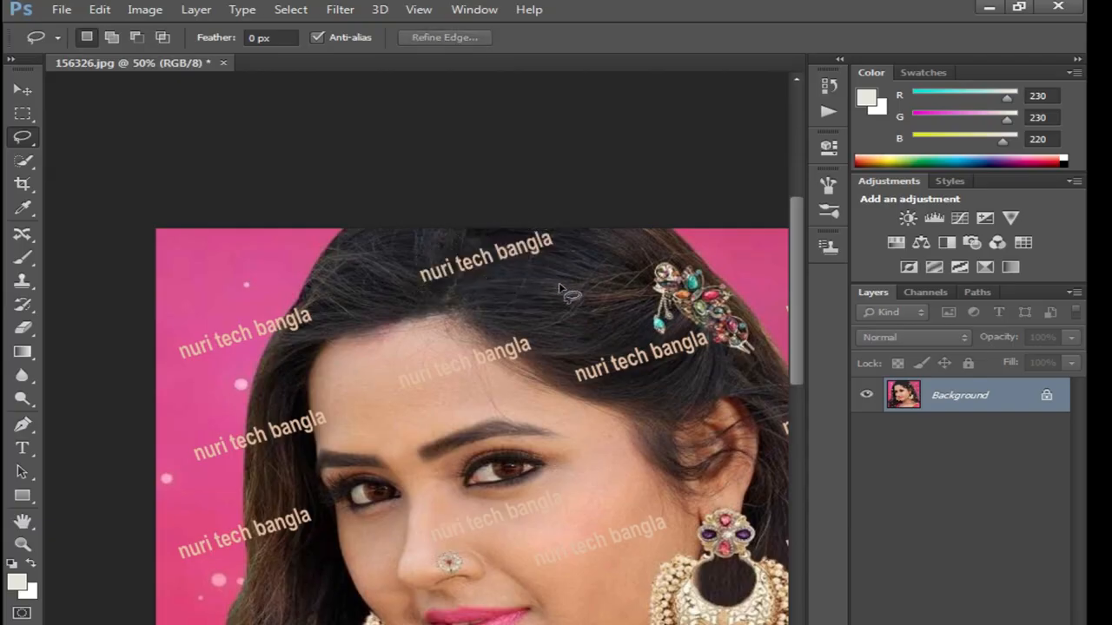
Lasso the watermark on the hair at the top of the head, replace it with a Content-Aware fill and deselect.
right_click(28, 139)
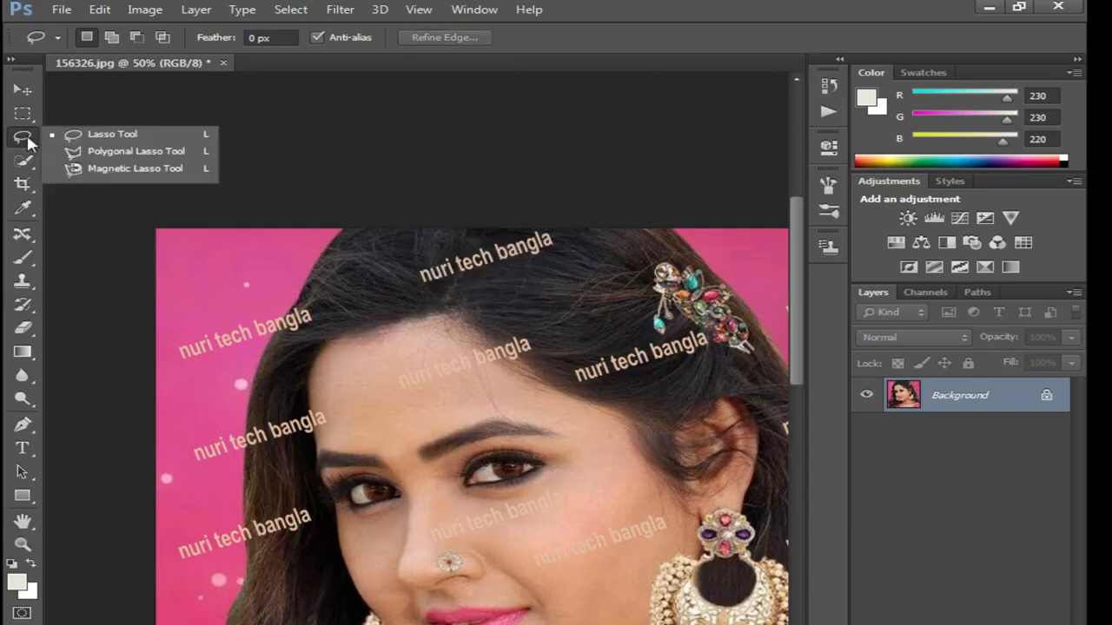
left_click(103, 137)
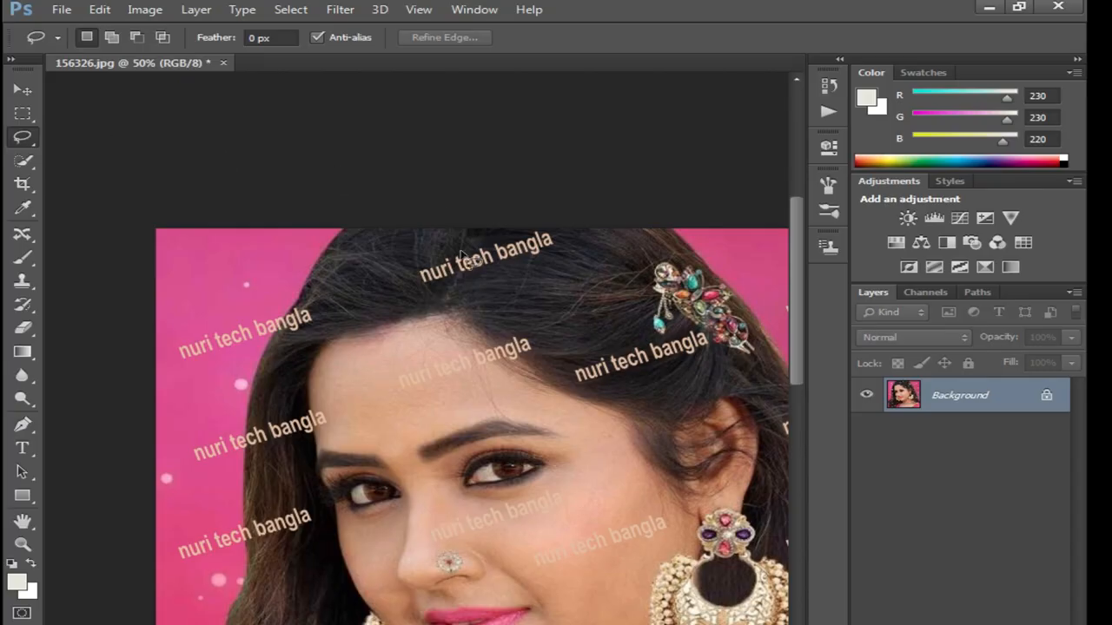
left_click(507, 271)
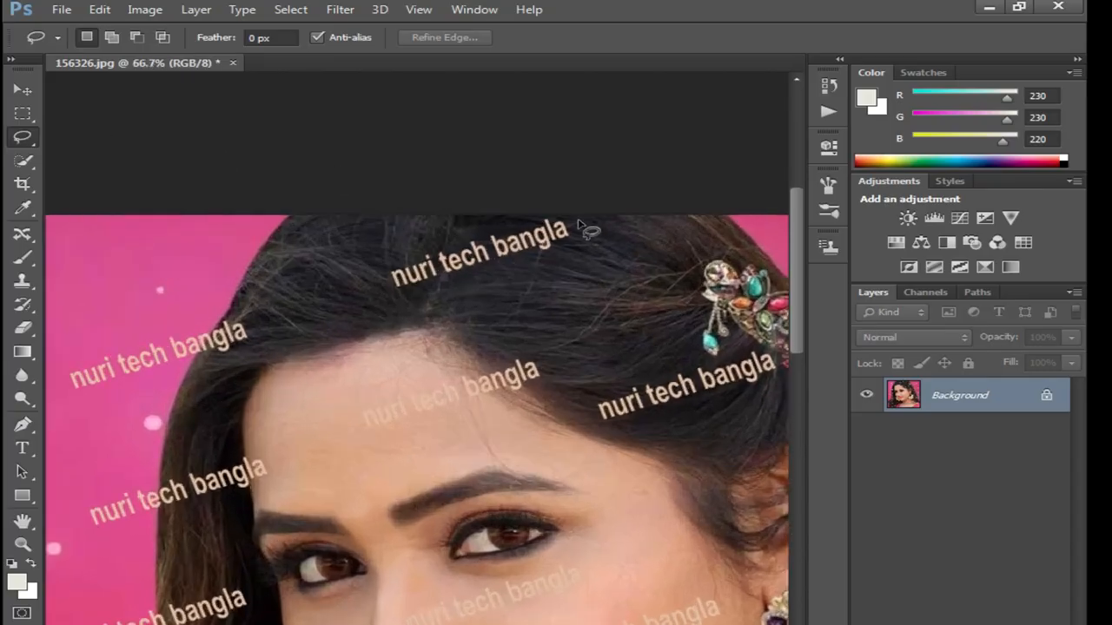
mouse_move(586, 250)
left_mouse_down()
mouse_move(478, 288)
mouse_move(404, 295)
mouse_move(375, 269)
mouse_move(471, 223)
mouse_move(591, 239)
left_mouse_up()
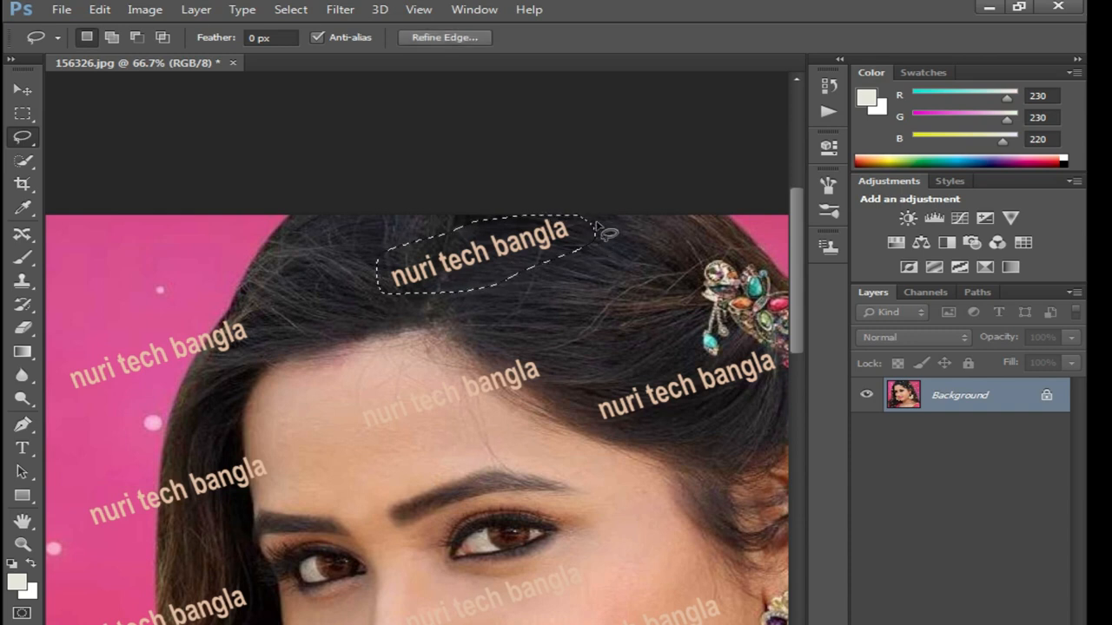
key("shift+F5")
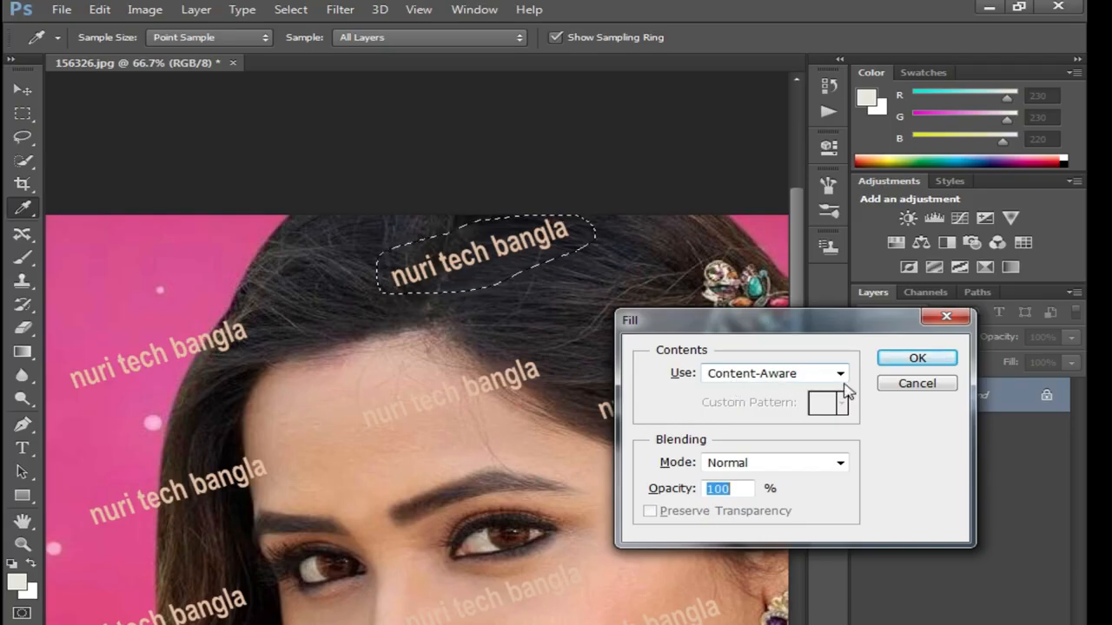
left_click(919, 361)
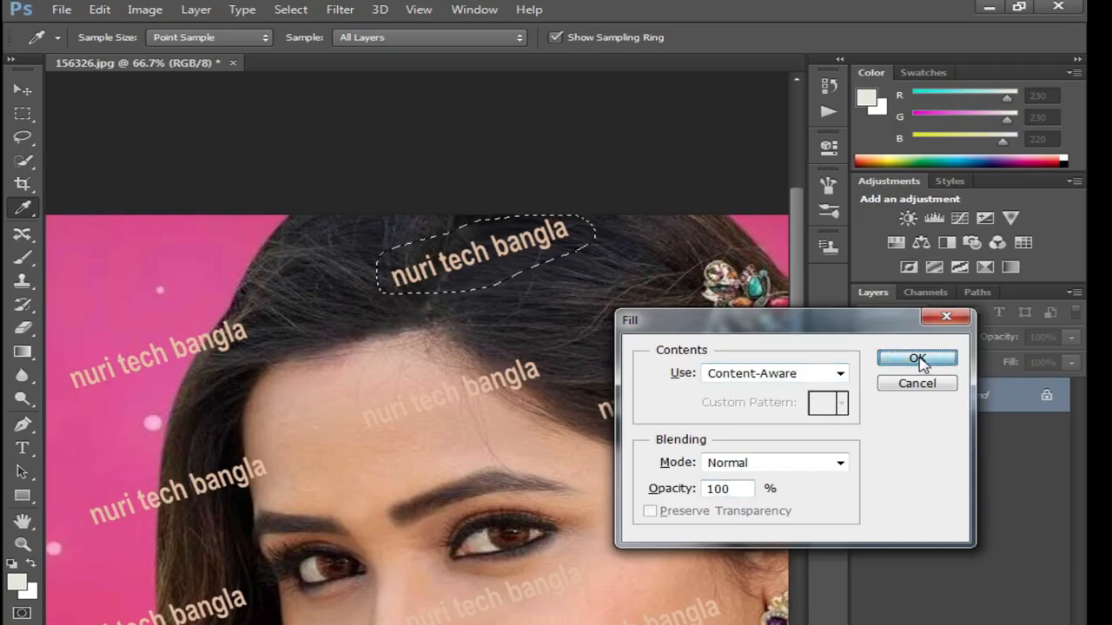
key("ctrl+d")
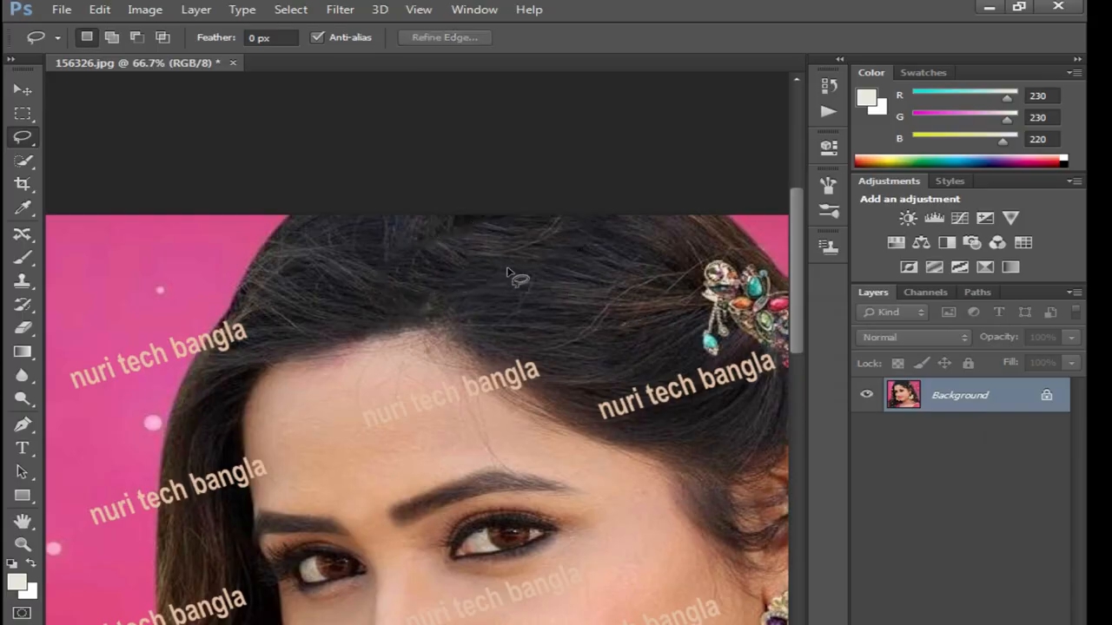
Clone dark hair with the Clone Stamp over the watermark below the hair ornament and the hair-side end of the forehead watermark.
scroll(516, 316, "down", 1)
scroll(501, 290, "down", 2)
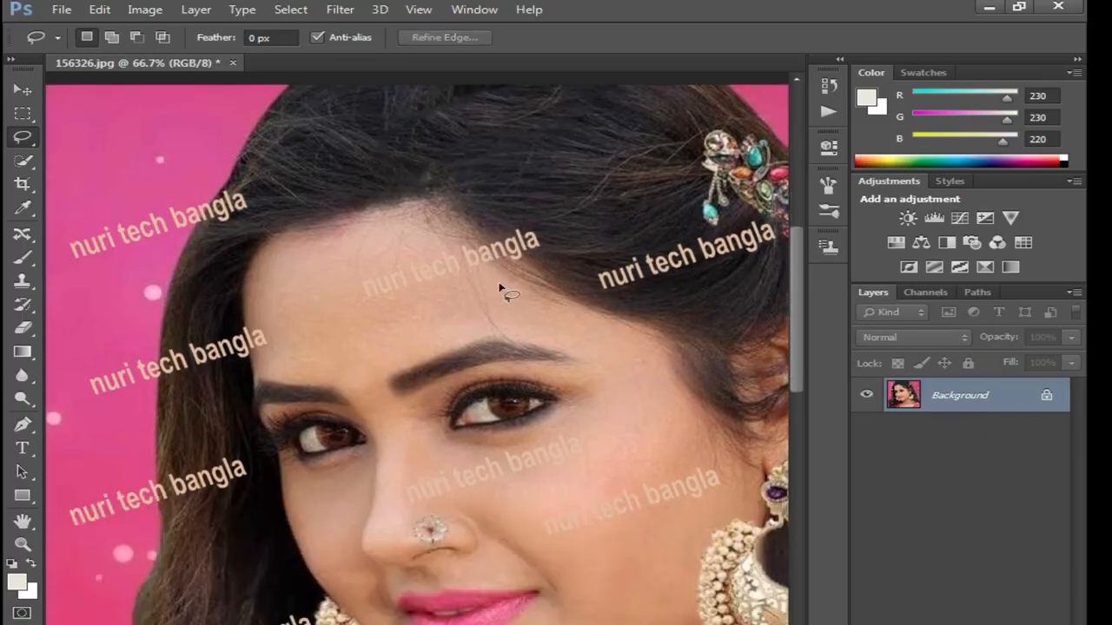
scroll(495, 293, "up", 1)
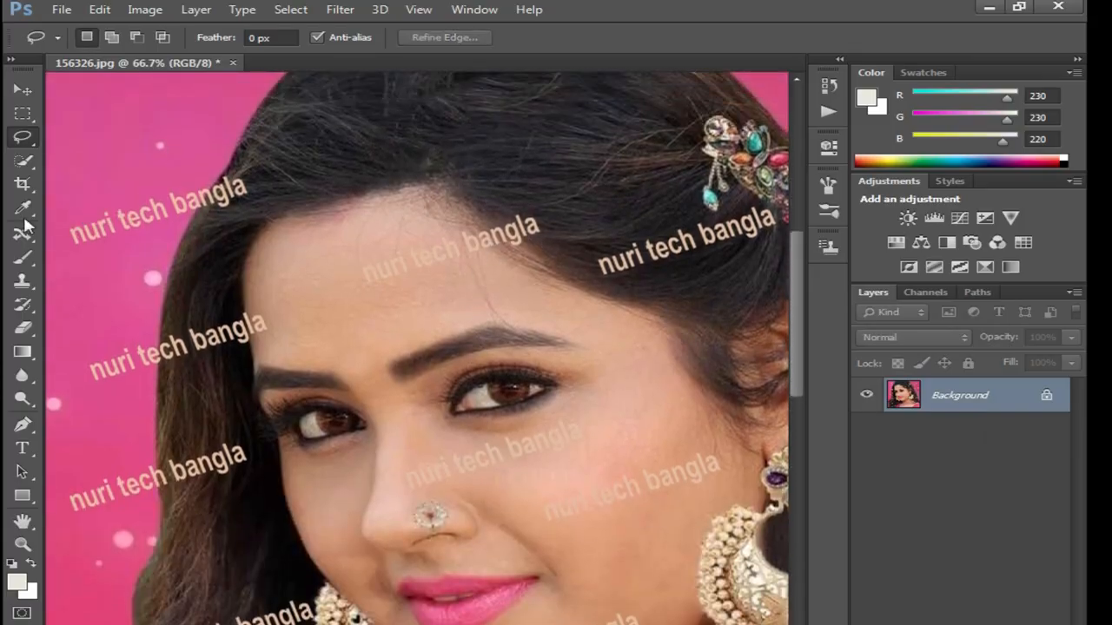
left_click(24, 281)
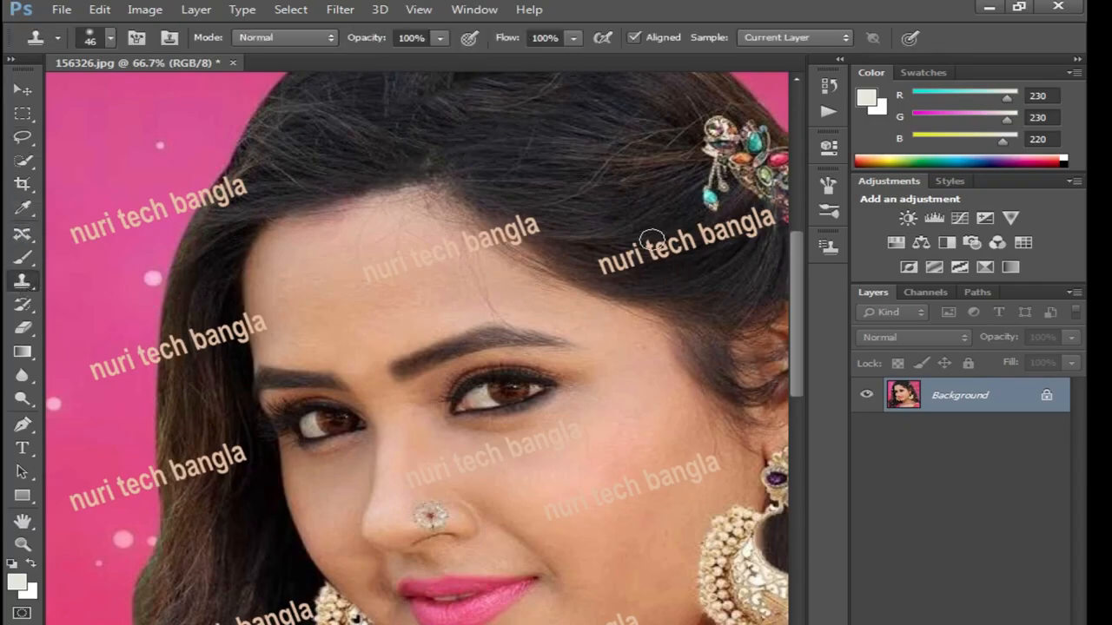
mouse_move(619, 228)
left_mouse_down()
mouse_move(604, 255)
mouse_move(645, 251)
mouse_move(649, 229)
mouse_move(607, 258)
mouse_move(619, 266)
mouse_move(649, 254)
mouse_move(614, 228)
mouse_move(605, 273)
mouse_move(651, 269)
mouse_move(675, 239)
mouse_move(719, 238)
mouse_move(708, 230)
mouse_move(700, 235)
mouse_move(742, 229)
mouse_move(712, 240)
mouse_move(738, 244)
mouse_move(754, 216)
mouse_move(758, 231)
mouse_move(727, 251)
mouse_move(761, 215)
mouse_move(695, 251)
mouse_move(721, 237)
left_mouse_up()
mouse_move(571, 217)
left_mouse_down()
mouse_move(531, 228)
mouse_move(566, 231)
mouse_move(541, 238)
mouse_move(556, 246)
mouse_move(496, 231)
mouse_move(565, 250)
mouse_move(481, 199)
mouse_move(509, 232)
mouse_move(576, 243)
mouse_move(524, 231)
left_mouse_up()
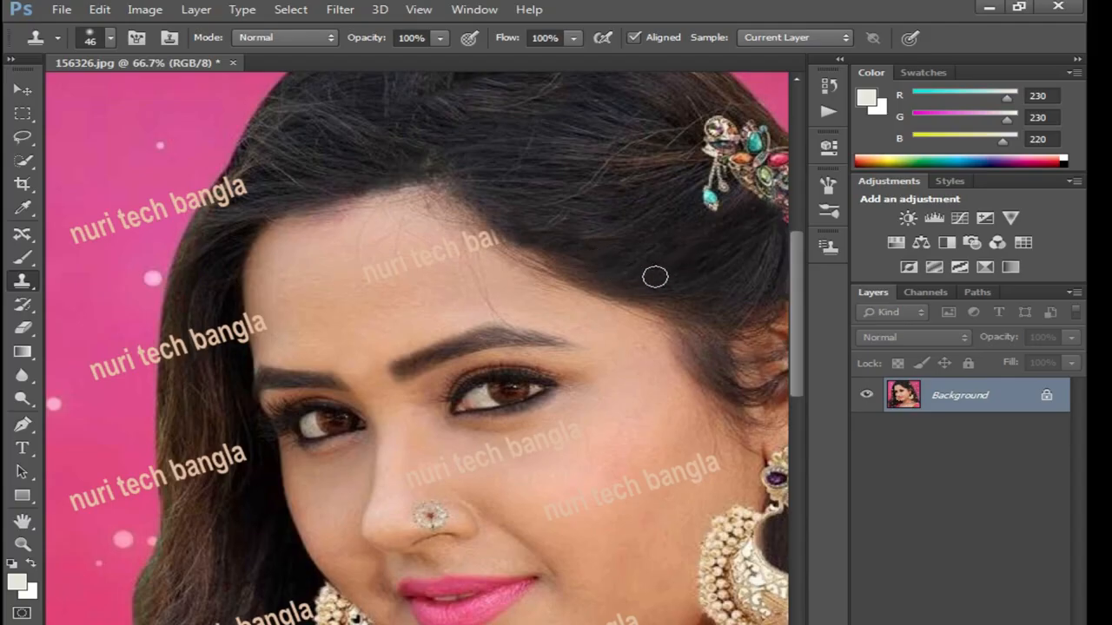
Lasso the "nuri tech" part of the cheek watermark near the earring, replace it with a Content-Aware fill and deselect.
scroll(605, 302, "up", 3)
left_click_drag(409, 377, 478, 148)
left_click(24, 137)
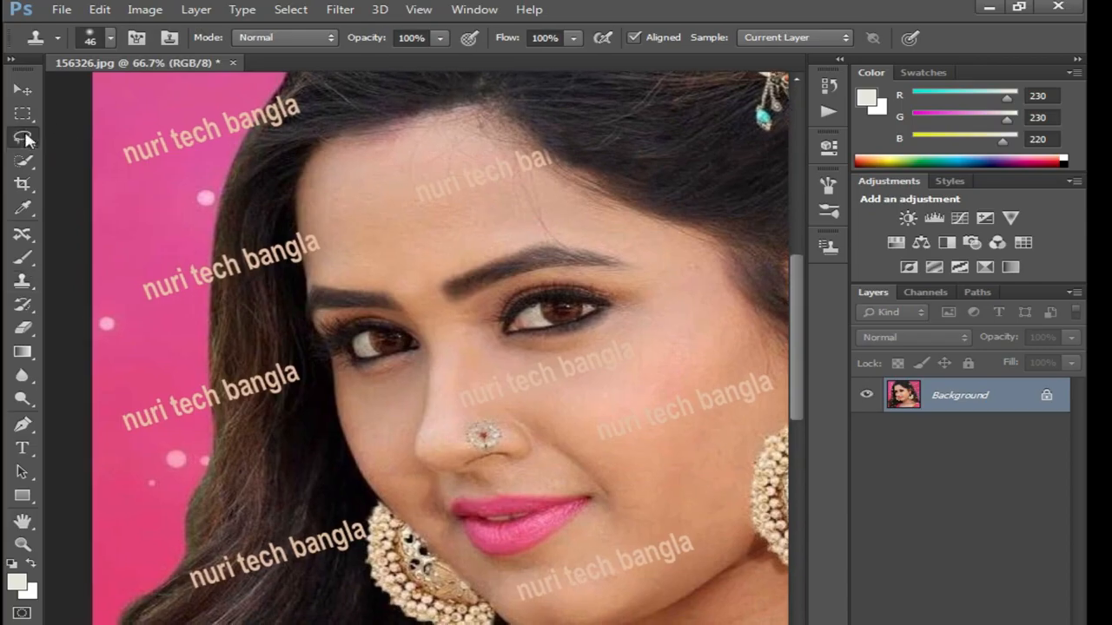
scroll(656, 437, "up", 4)
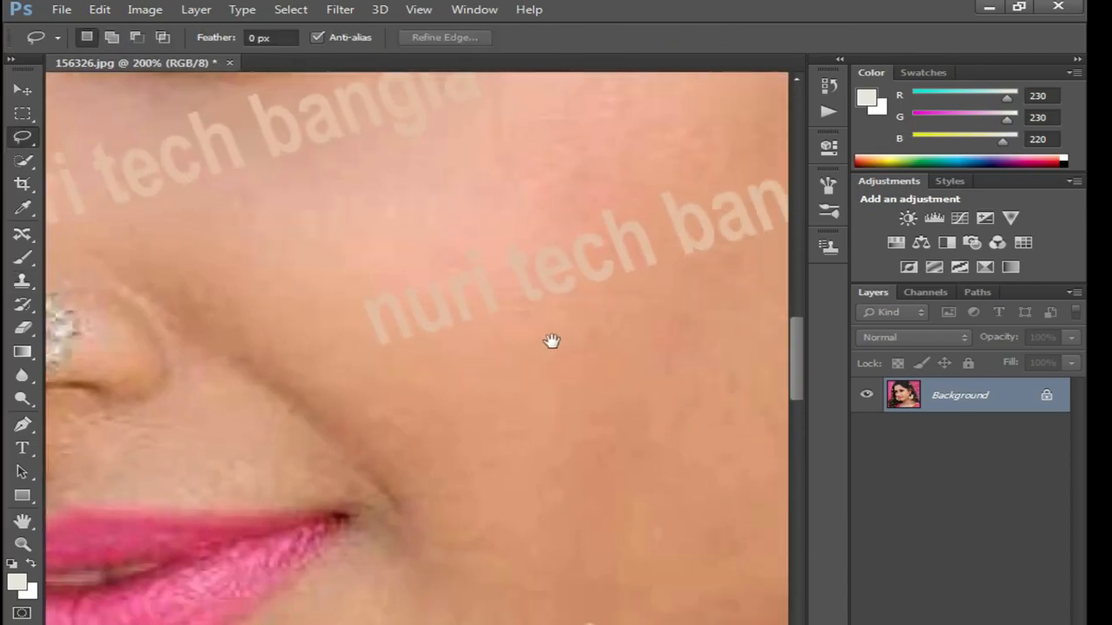
left_click_drag(552, 341, 492, 285)
left_click_drag(565, 287, 498, 364)
left_click_drag(231, 303, 349, 289)
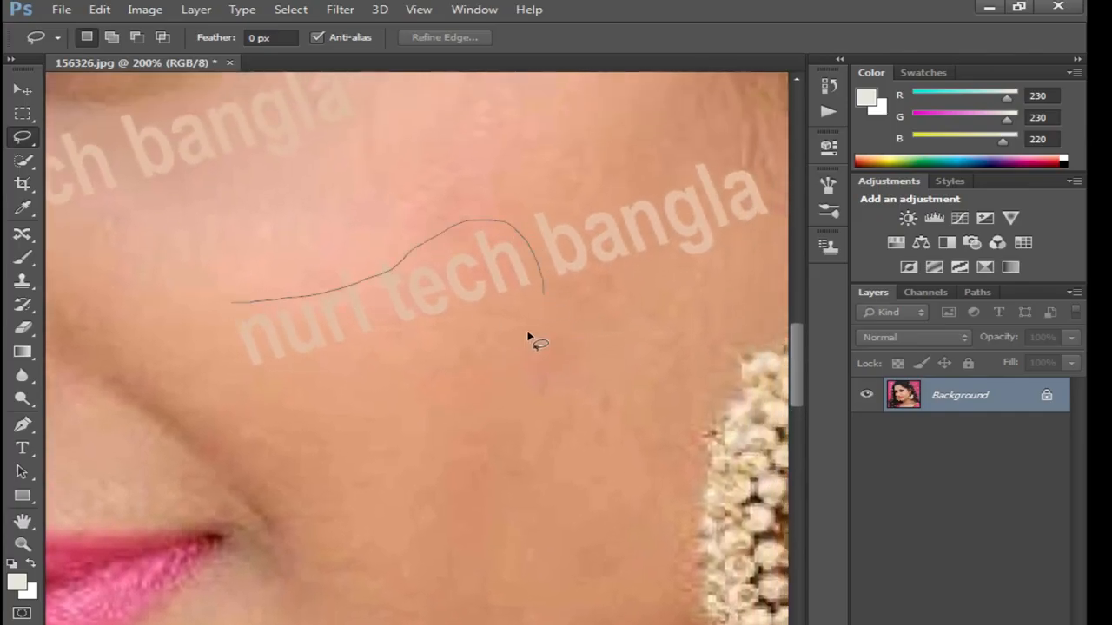
left_click_drag(235, 287, 236, 289)
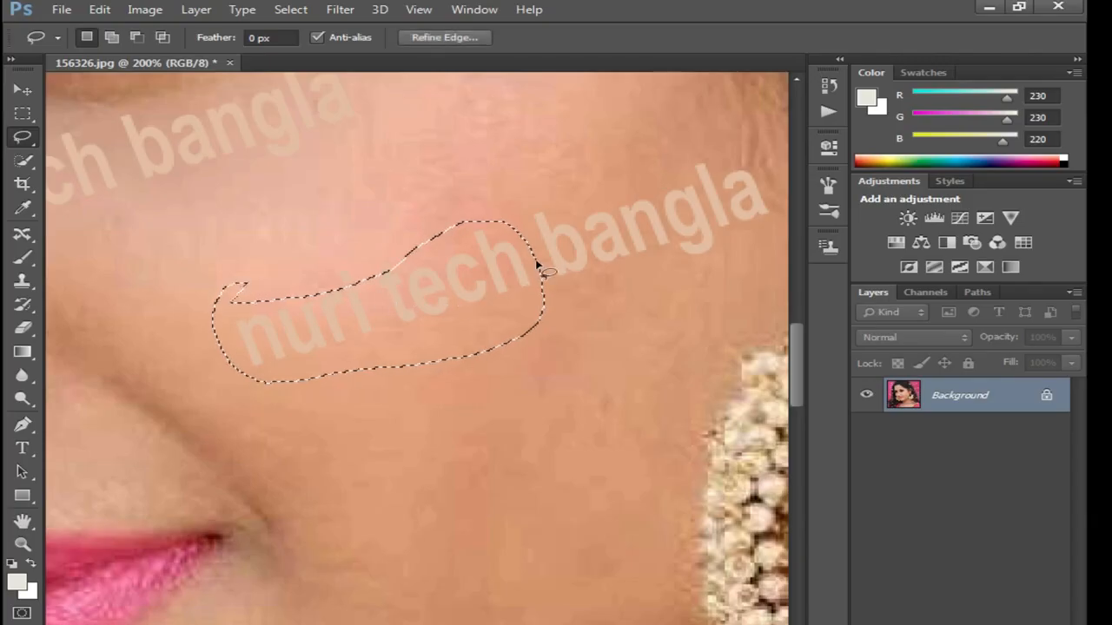
key("shift+F5")
left_click(898, 363)
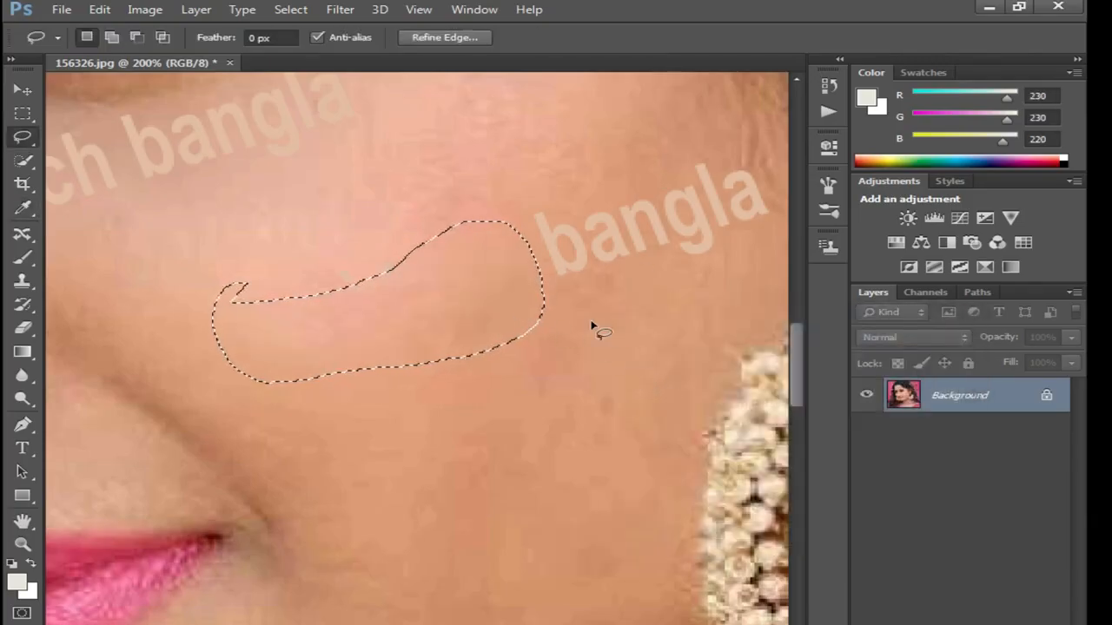
key("ctrl+d")
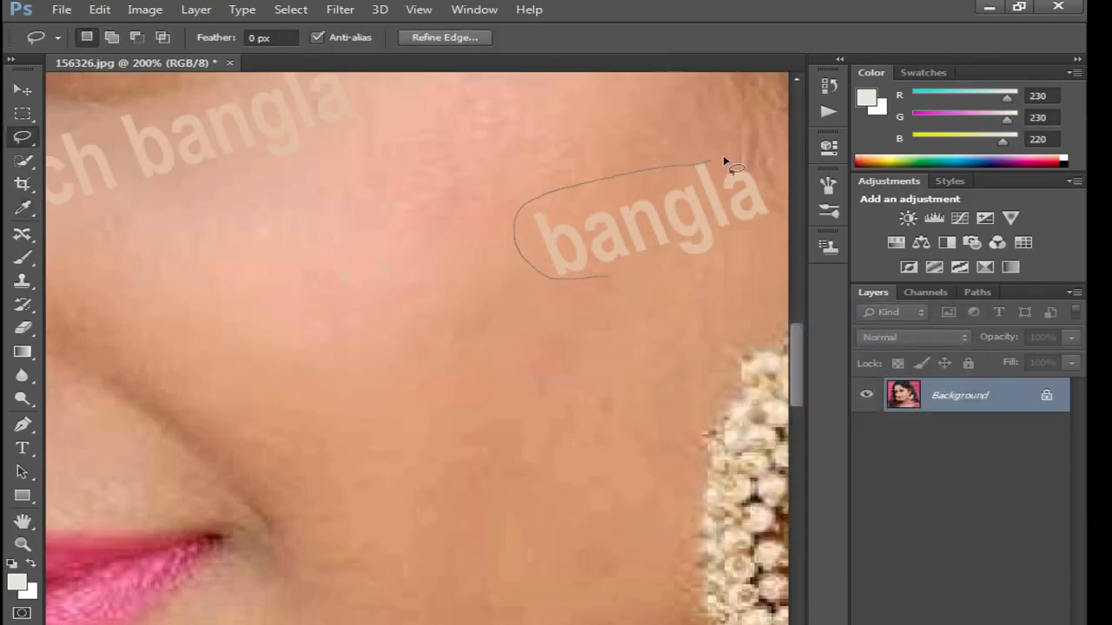
Lasso the remaining word "bangla" on the cheek, replace it with a Content-Aware fill and deselect.
mouse_move(780, 210)
left_mouse_down()
mouse_move(694, 278)
mouse_move(591, 292)
left_mouse_up()
key("shift+F5")
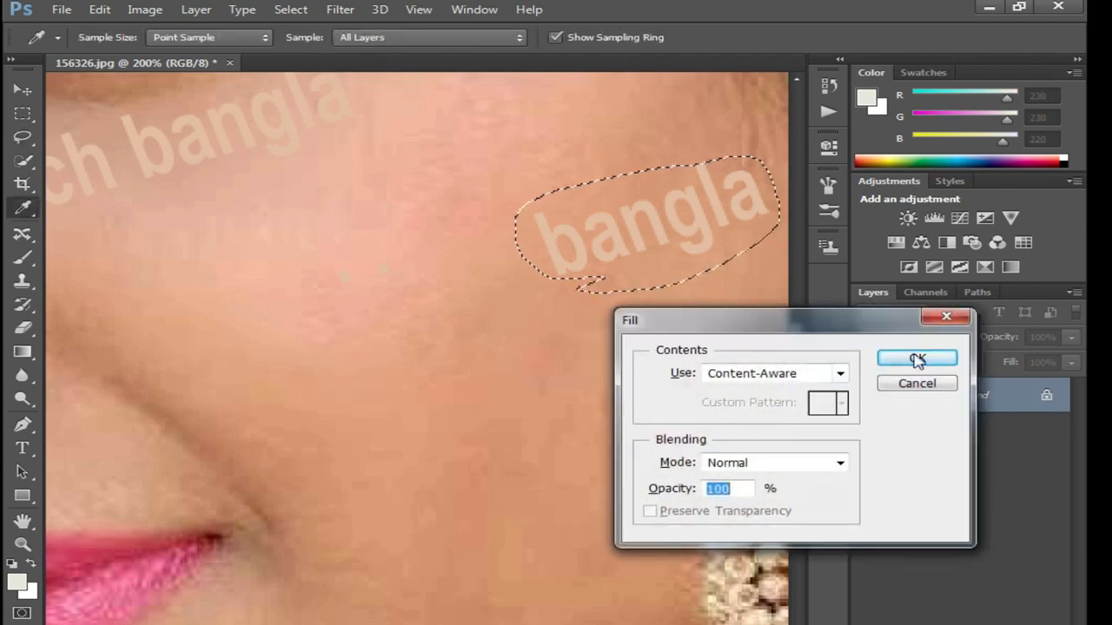
left_click(912, 360)
key("ctrl+d")
Lasso the whole watermark between the eye and the nose ring, replace it with a Content-Aware fill and deselect.
left_click_drag(478, 319, 593, 390)
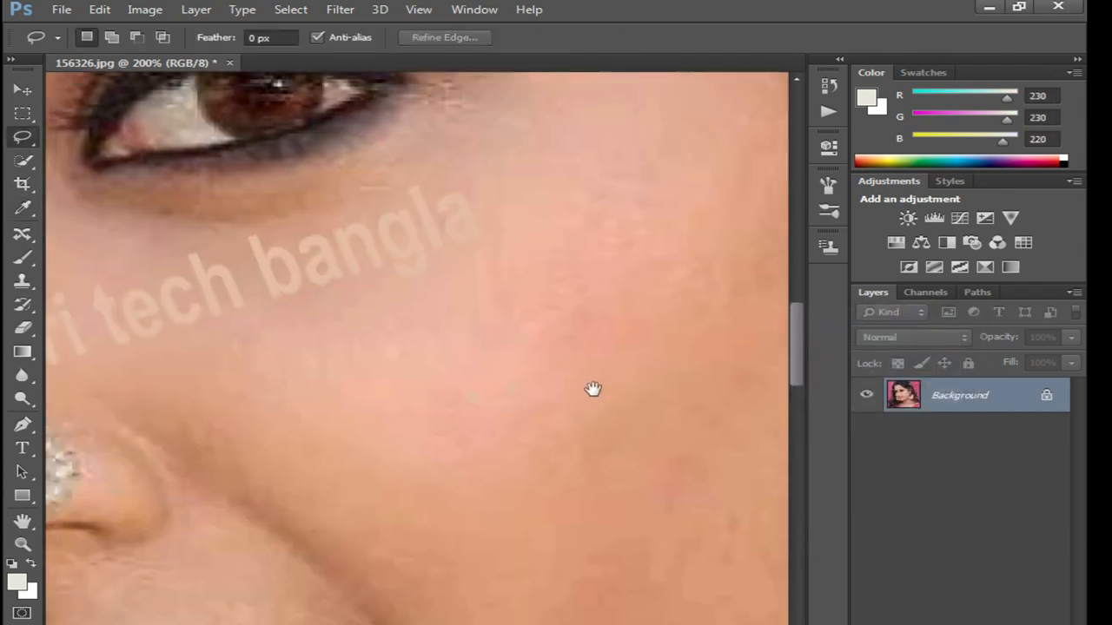
left_click_drag(483, 363, 574, 351)
mouse_move(628, 206)
left_mouse_down()
mouse_move(492, 339)
mouse_move(241, 392)
left_mouse_up()
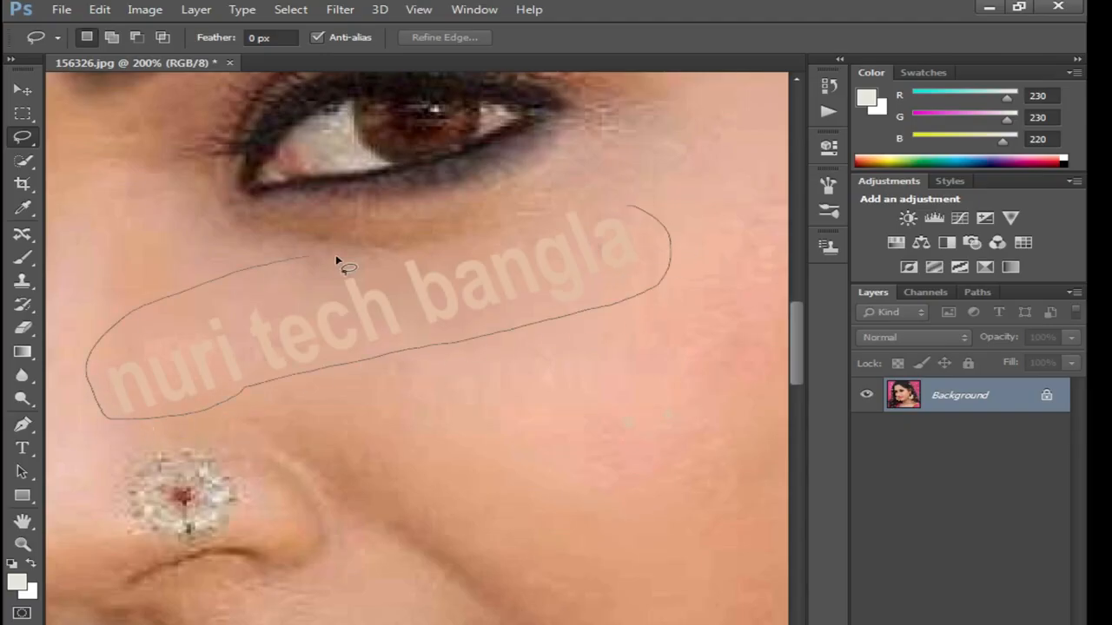
left_click_drag(635, 209, 640, 208)
key("shift+F5")
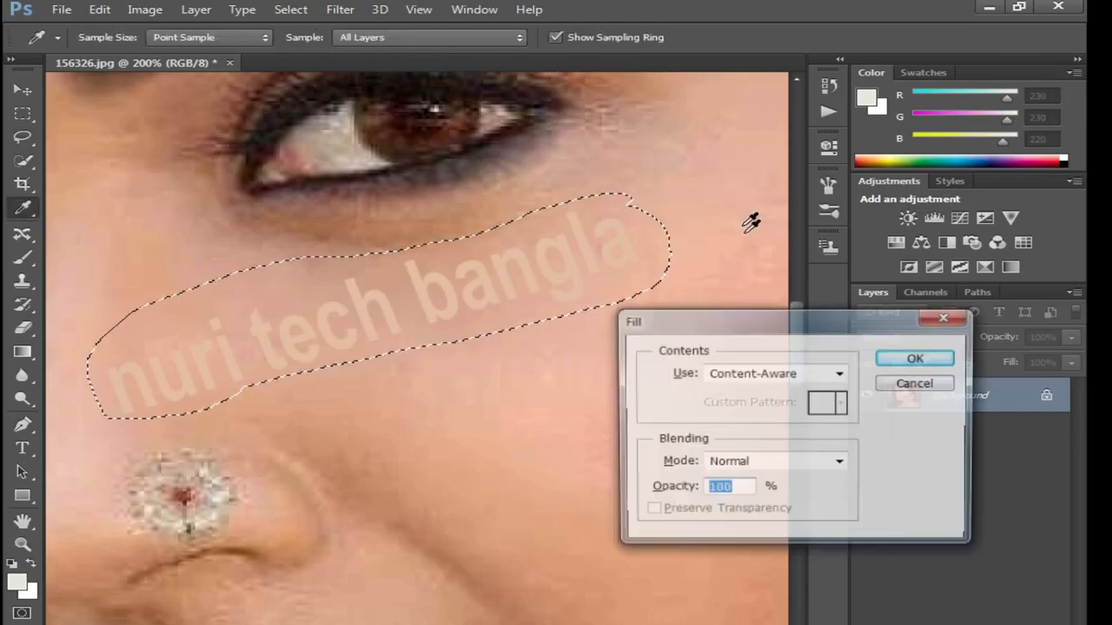
left_click(891, 361)
key("ctrl+d")
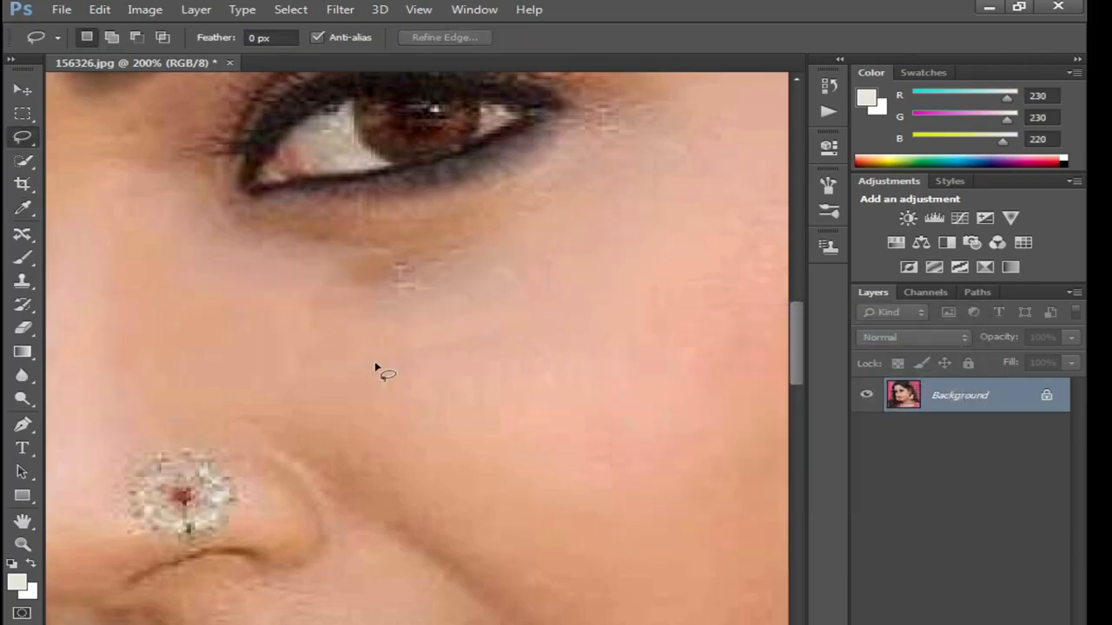
Lasso the four watermarks beside the earring-side hair plus the two on the neck and chest as one combined selection.
left_click(523, 368, "alt")
left_click(576, 357, "alt")
left_click(576, 357, "alt")
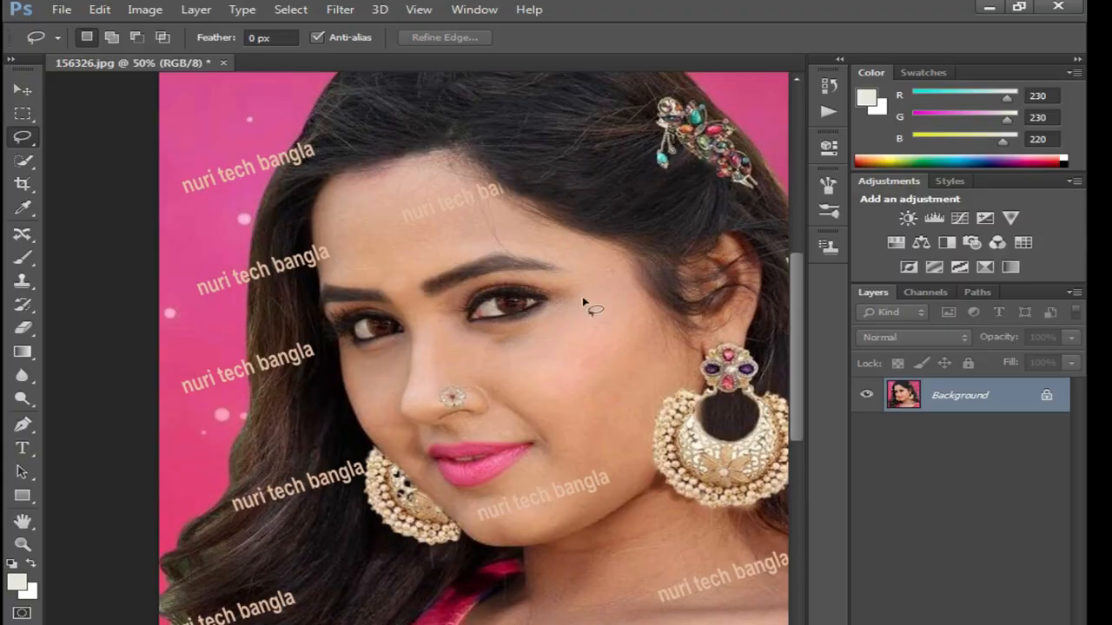
left_click(574, 302, "alt")
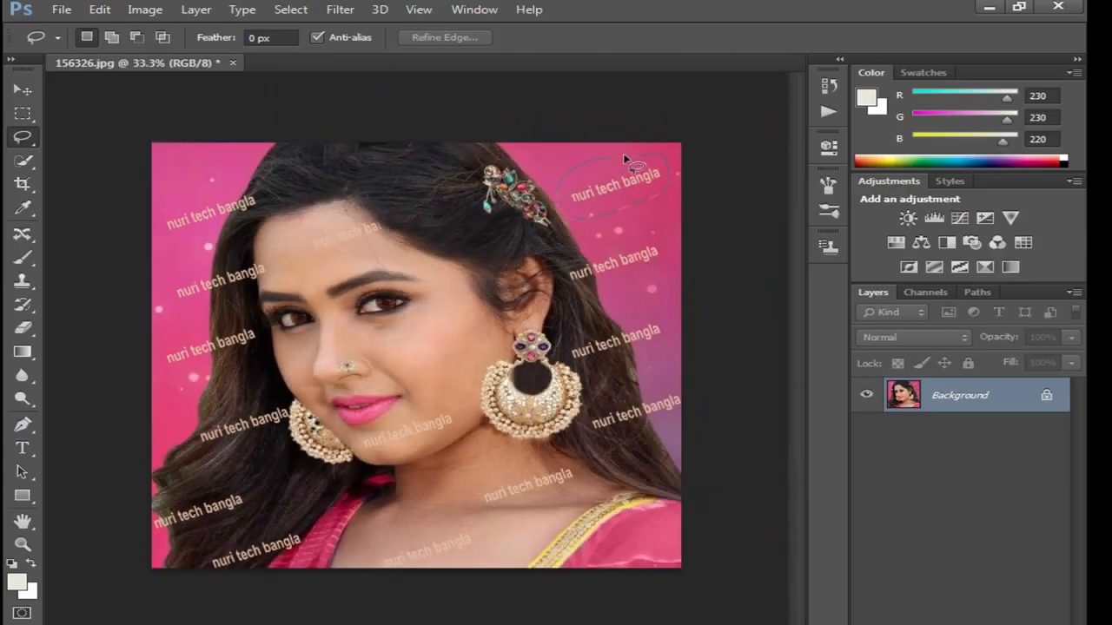
left_click_drag(615, 153, 619, 157)
mouse_move(658, 270)
left_mouse_down()
mouse_move(578, 291)
mouse_move(560, 251)
mouse_move(662, 271)
left_mouse_up()
mouse_move(664, 341)
left_mouse_down()
mouse_move(570, 358)
mouse_move(569, 317)
mouse_move(664, 339)
left_mouse_up()
mouse_move(587, 432)
left_mouse_down()
mouse_move(667, 383)
mouse_move(685, 408)
left_mouse_up()
left_click_drag(628, 442, 589, 433)
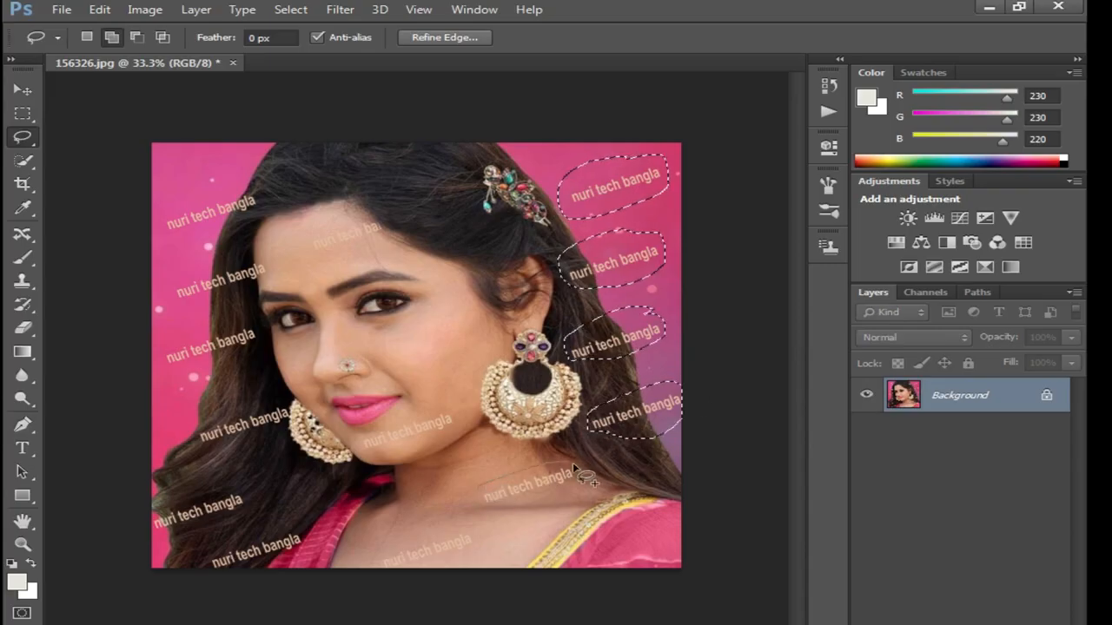
left_click_drag(483, 507, 481, 502)
mouse_move(390, 579)
left_mouse_down()
mouse_move(377, 561)
mouse_move(477, 534)
left_mouse_up()
mouse_move(416, 575)
left_mouse_down()
mouse_move(379, 585)
mouse_move(373, 576)
left_mouse_up()
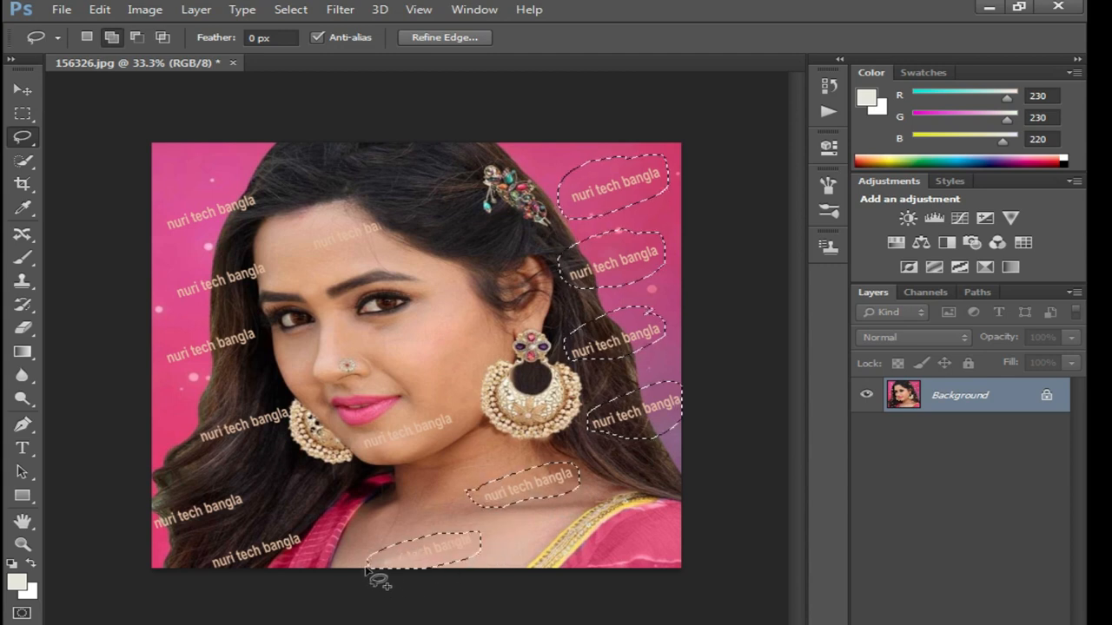
Try a Content-Aware fill on all six selected watermarks at once, undo it and deselect.
key("shift+F5")
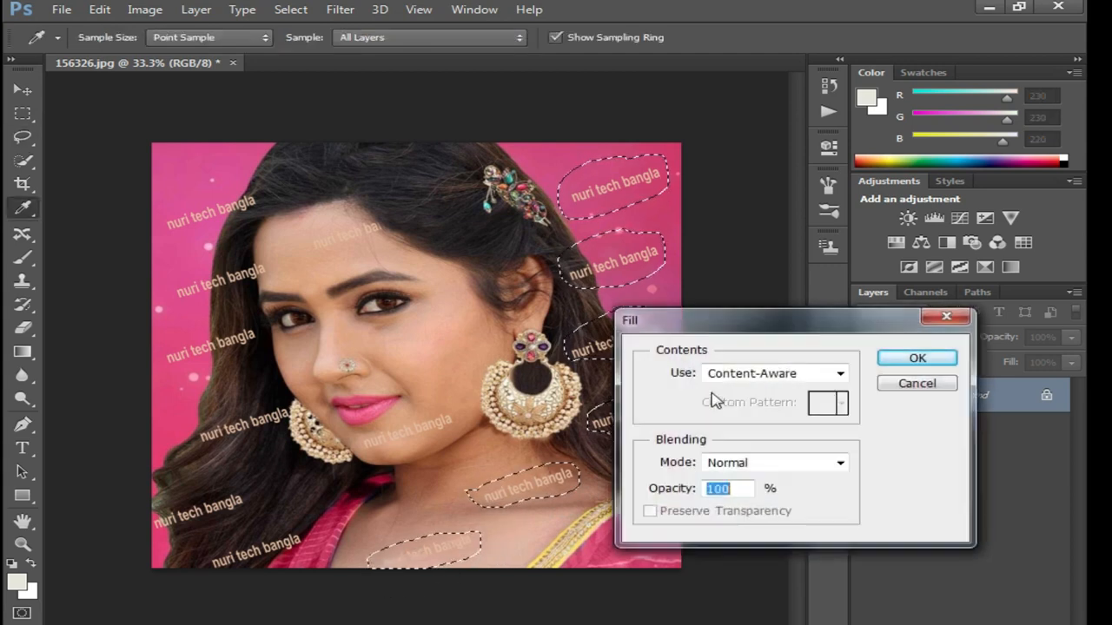
left_click(919, 359)
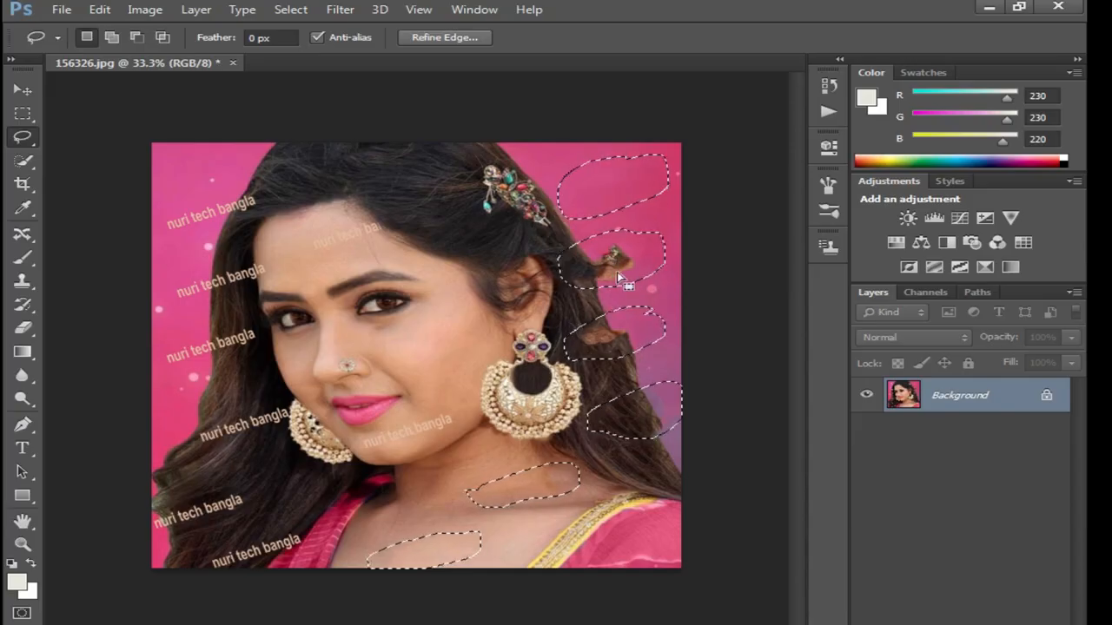
key("ctrl+z")
key("ctrl+d")
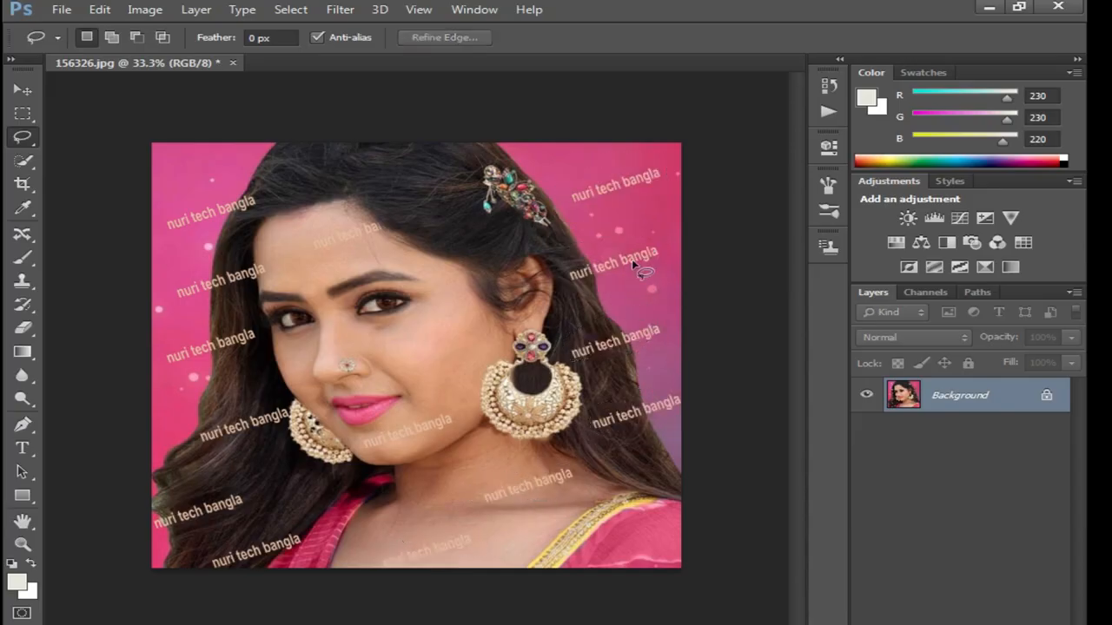
Lasso the hair-side start of the watermark beside the ear, replace it with a Content-Aware fill and deselect.
scroll(565, 291, "up", 2)
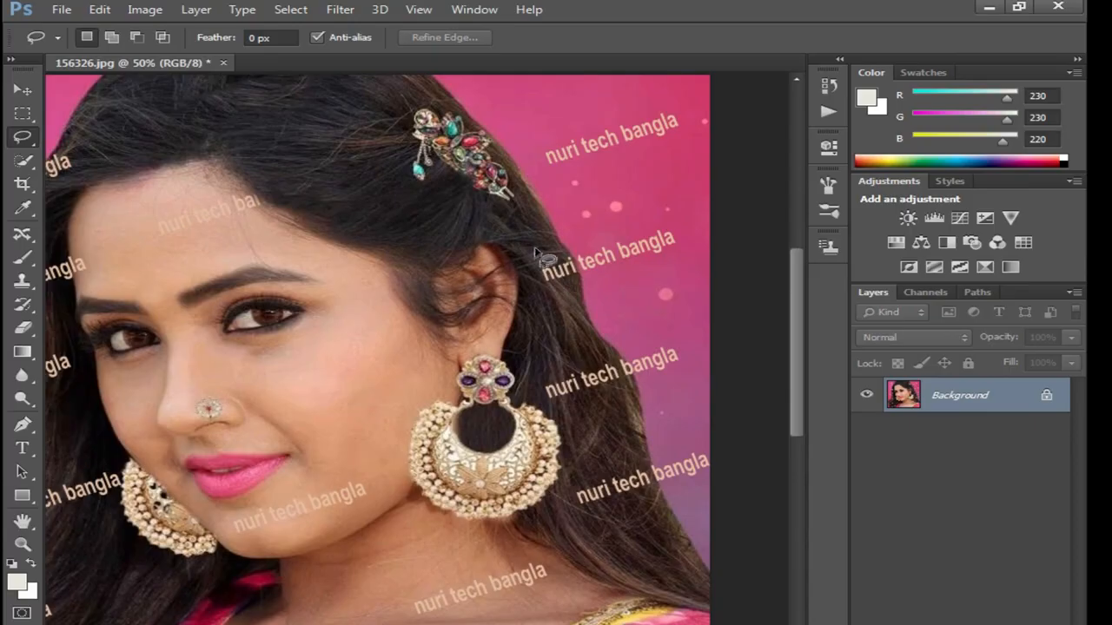
mouse_move(545, 294)
left_mouse_down()
mouse_move(524, 252)
mouse_move(557, 253)
mouse_move(531, 247)
left_mouse_up()
key("shift+F5")
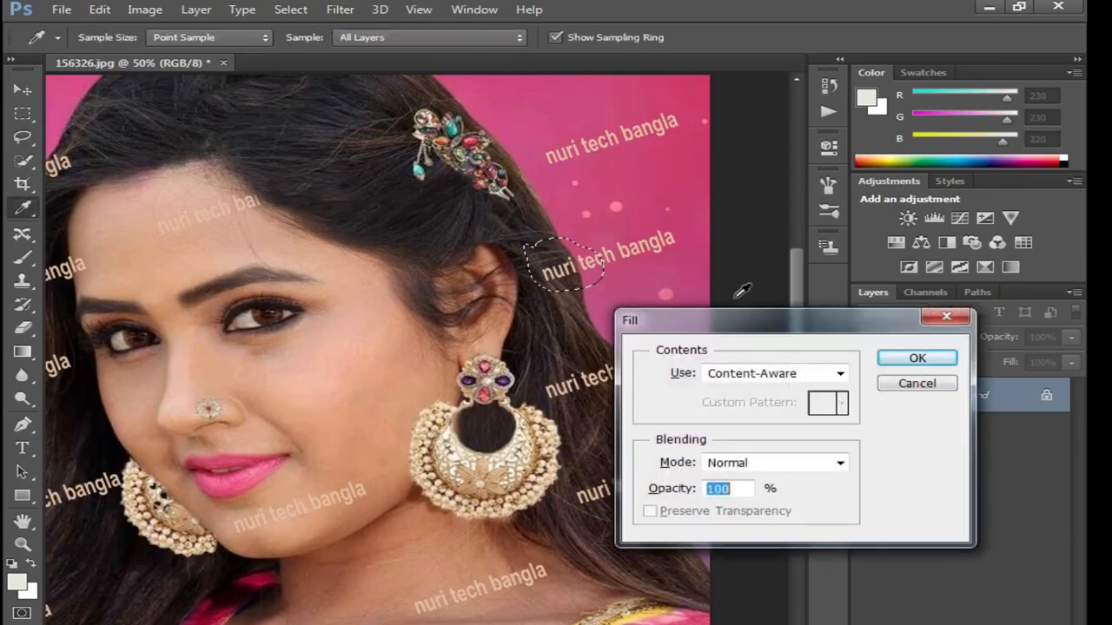
left_click(917, 358)
key("ctrl+d")
Remove the watermark beside the earring's top by lassoing "nuri tech" and the leftover "bangla" separately, each with a Content-Aware fill.
mouse_move(586, 347)
left_mouse_down()
mouse_move(631, 343)
mouse_move(637, 371)
mouse_move(614, 397)
mouse_move(536, 393)
mouse_move(581, 349)
left_mouse_up()
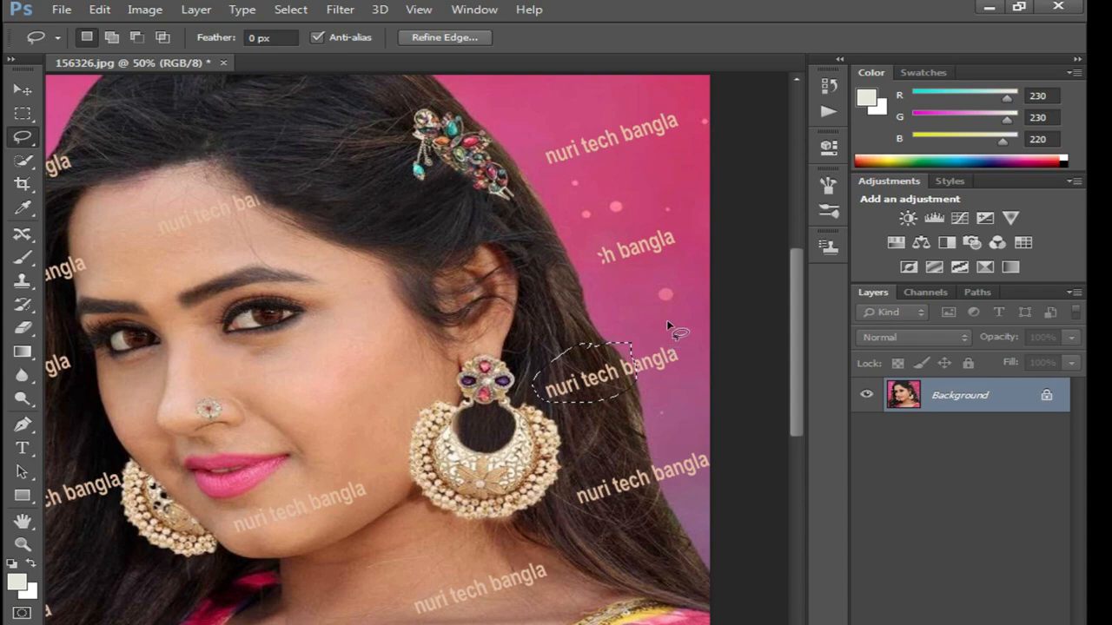
key("shift+F5")
left_click(913, 363)
left_click_drag(675, 331, 658, 372)
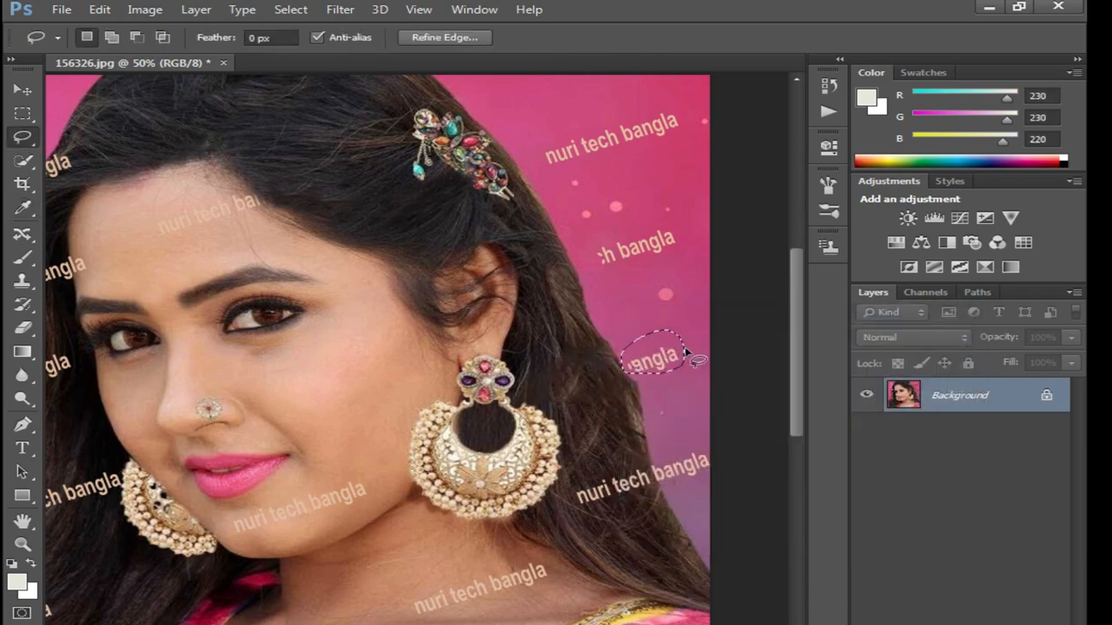
key("shift+F5")
left_click(942, 360)
Lasso the leftover "ch bangla" on the pink background beside the ear and replace it with a Content-Aware fill.
left_click_drag(602, 233, 610, 227)
key("shift+F5")
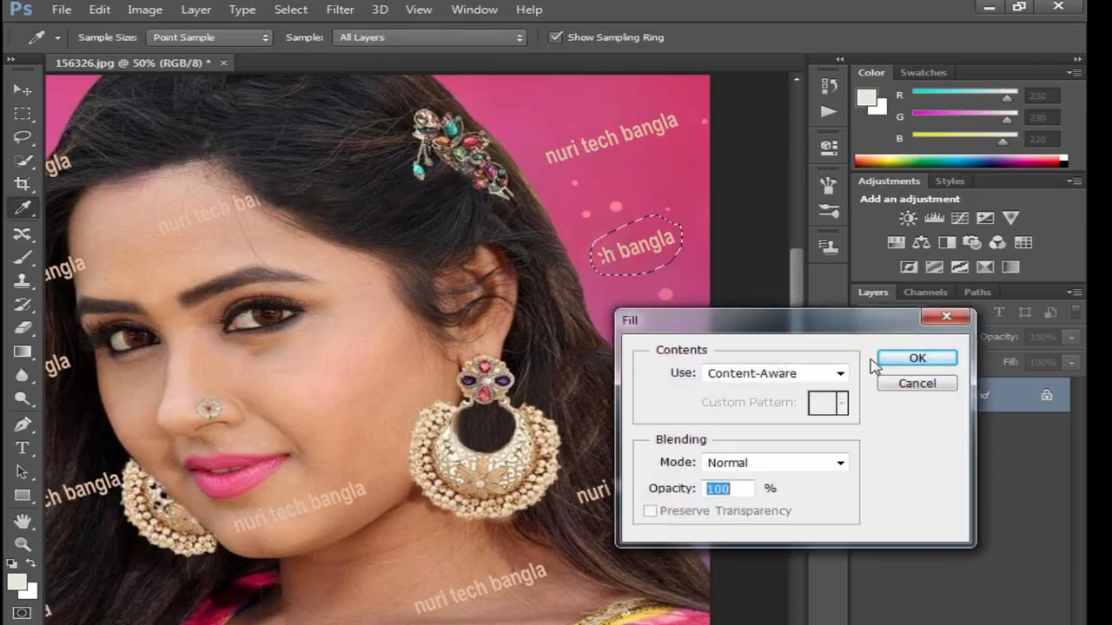
key("Return")
Lasso the whole watermark on the pink background beside the hair ornament, replace it with a Content-Aware fill and deselect.
left_click_drag(635, 161, 542, 169)
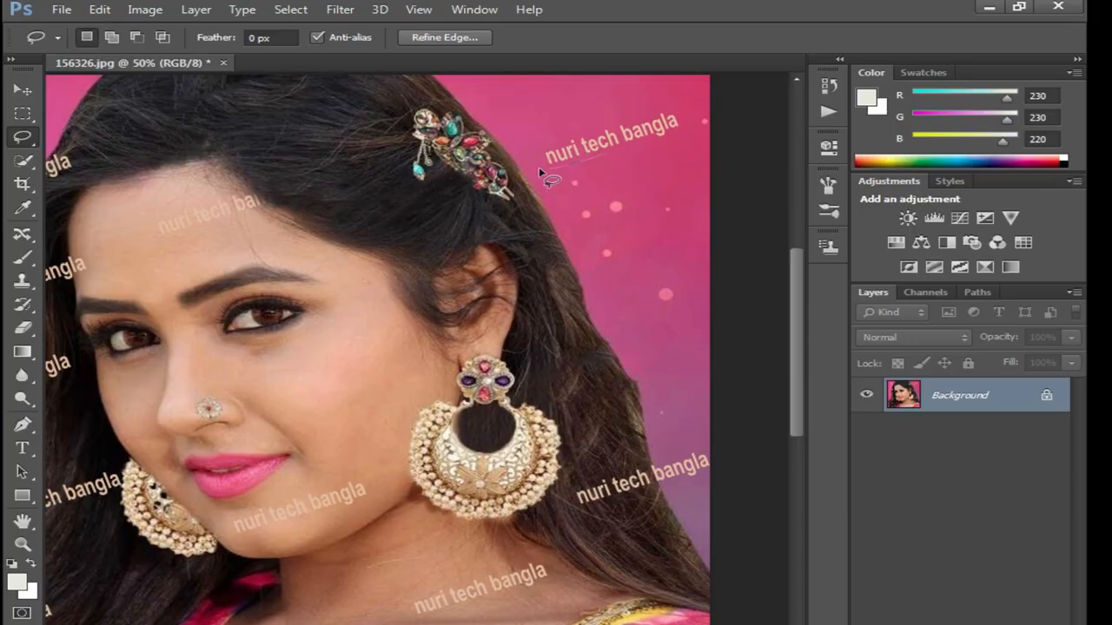
left_click_drag(691, 129, 660, 161)
key("shift+F5")
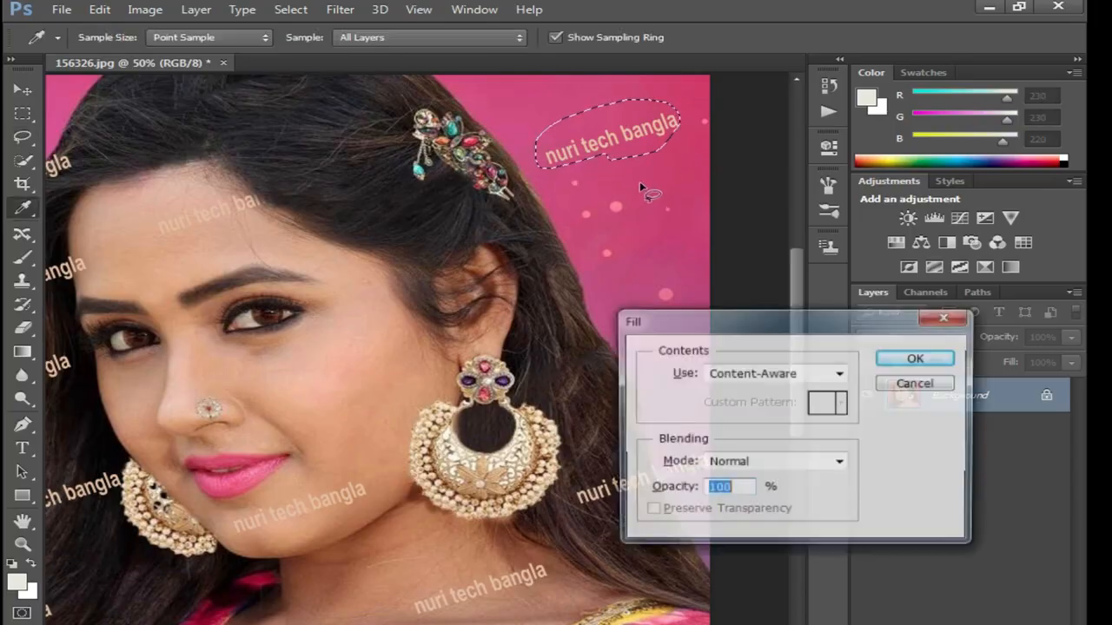
key("Return")
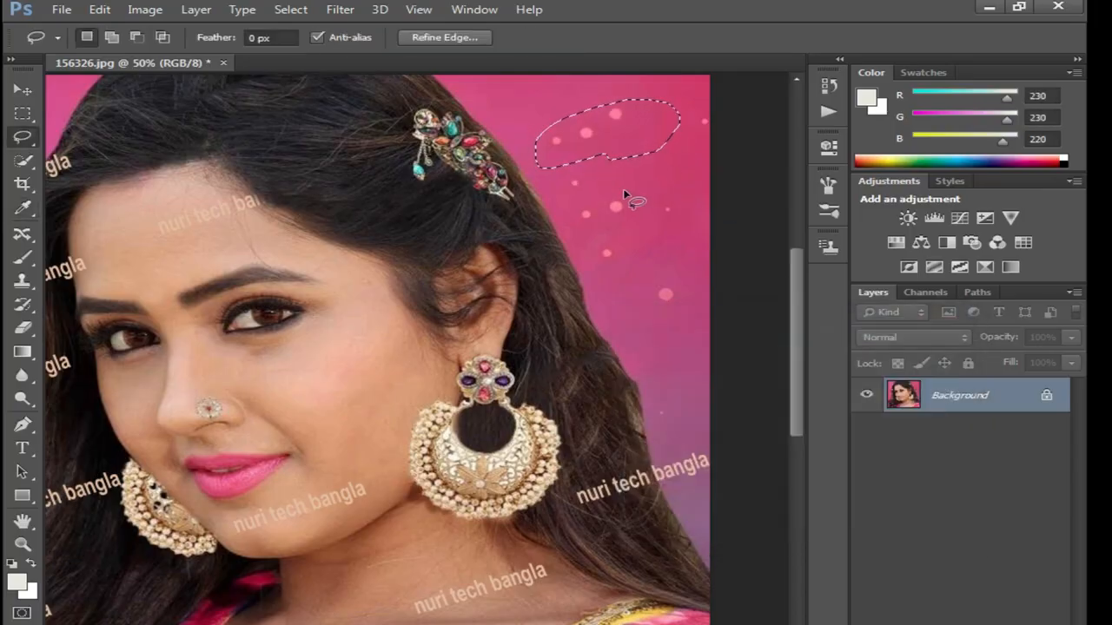
key("ctrl+d")
Lasso the pair of light spots and the small spot above them on the background, replacing each selection with a Content-Aware fill.
left_click_drag(583, 222, 624, 180)
key("shift+F5")
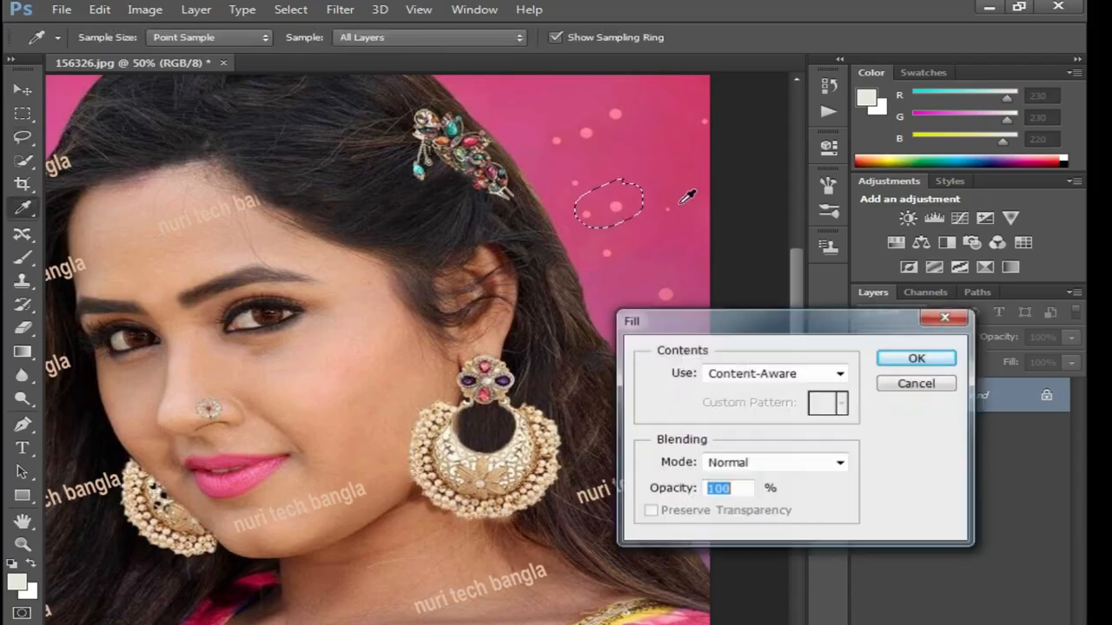
key("Return")
key("ctrl+d")
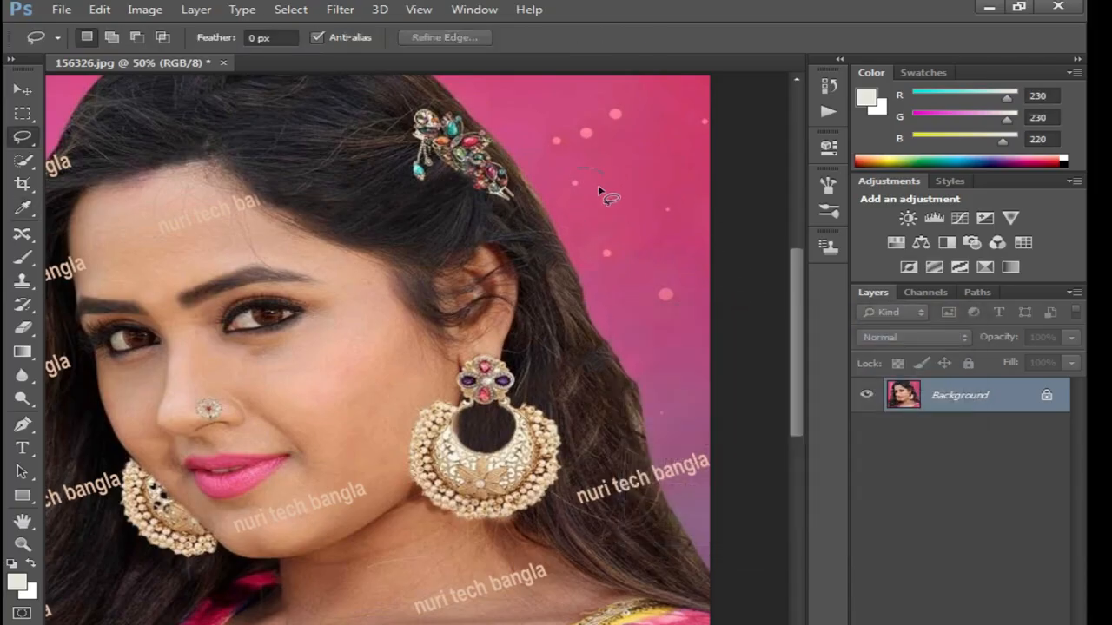
left_click_drag(606, 162, 603, 165)
key("shift+F5")
key("Return")
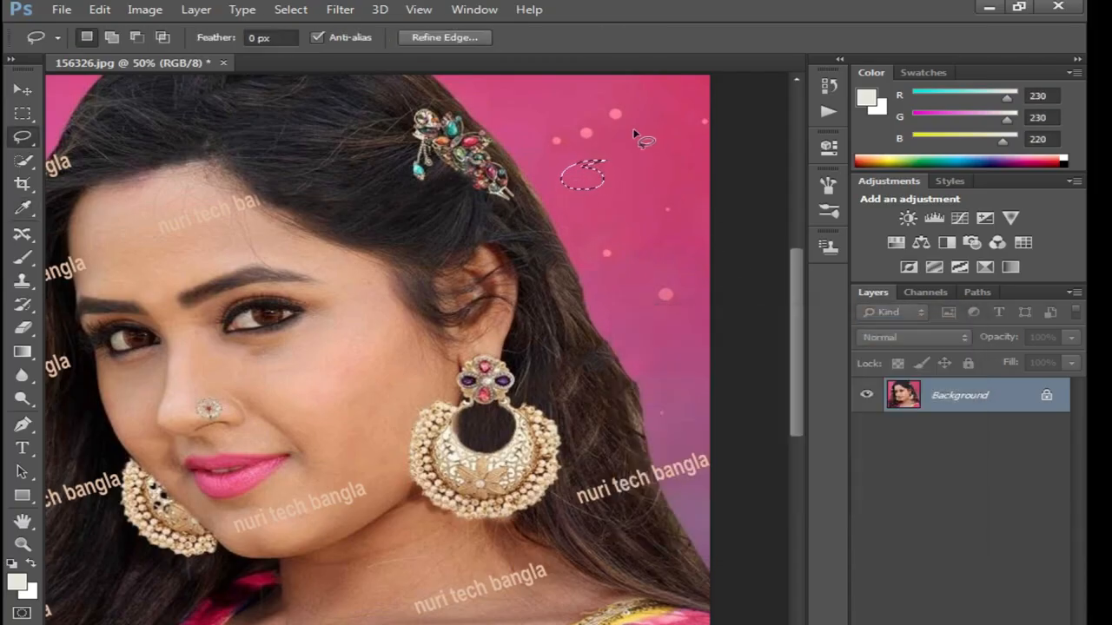
Lasso the three light spots beside the hair ornament, replace them with a Content-Aware fill and deselect.
left_click_drag(533, 125, 613, 99)
key("shift+F5")
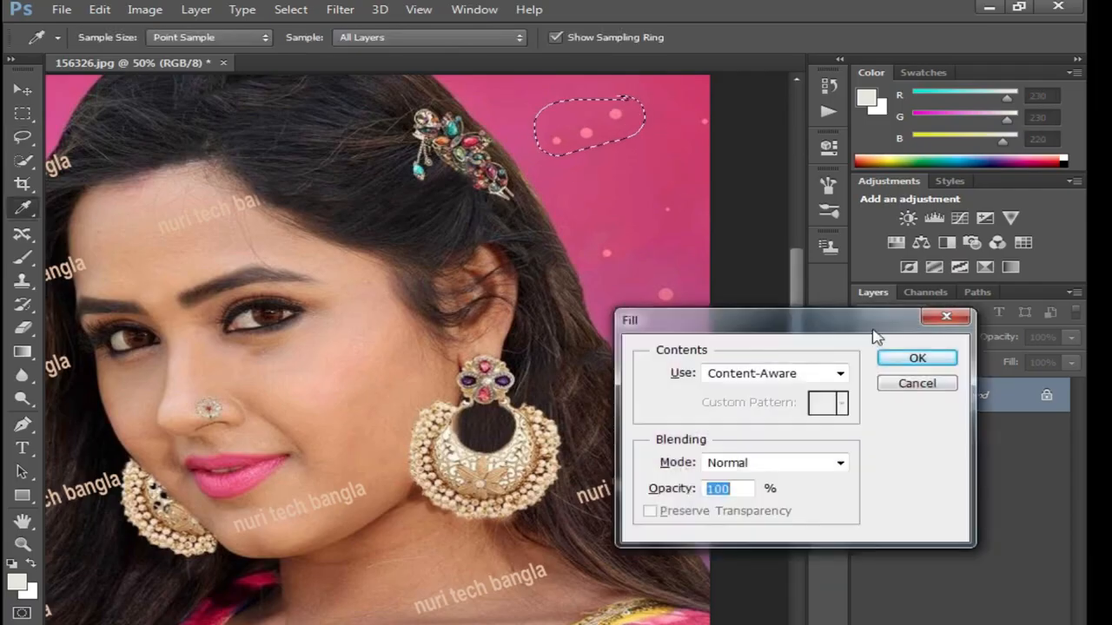
left_click(912, 362)
key("ctrl+d")
Lasso the large light spot beside the hair and the small spots around it in turn, replacing each with a Content-Aware fill.
left_click_drag(670, 257, 667, 260)
key("shift+F5")
left_click(917, 358)
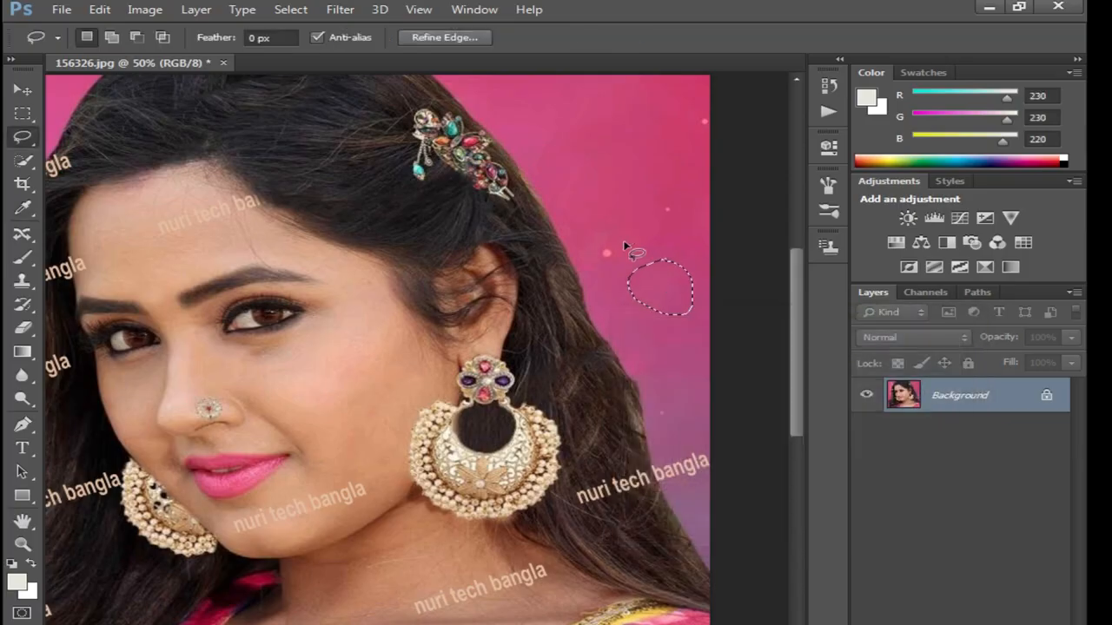
key("shift+F5")
left_click(917, 358)
key("ctrl+d")
key("shift+F5")
left_click(917, 363)
key("shift+F5")
left_click(917, 359)
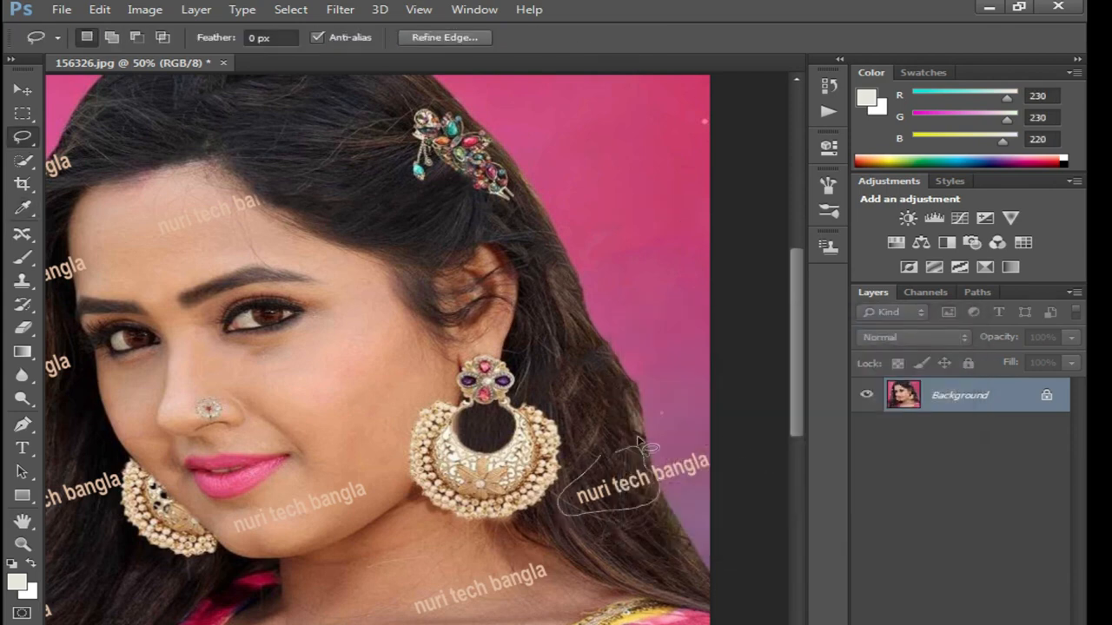
Replace "nuri tech" and the leftover "bangla" of the watermark over the hair beside the large earring with Content-Aware fills, and deselect.
key("shift+F5")
left_click(918, 356)
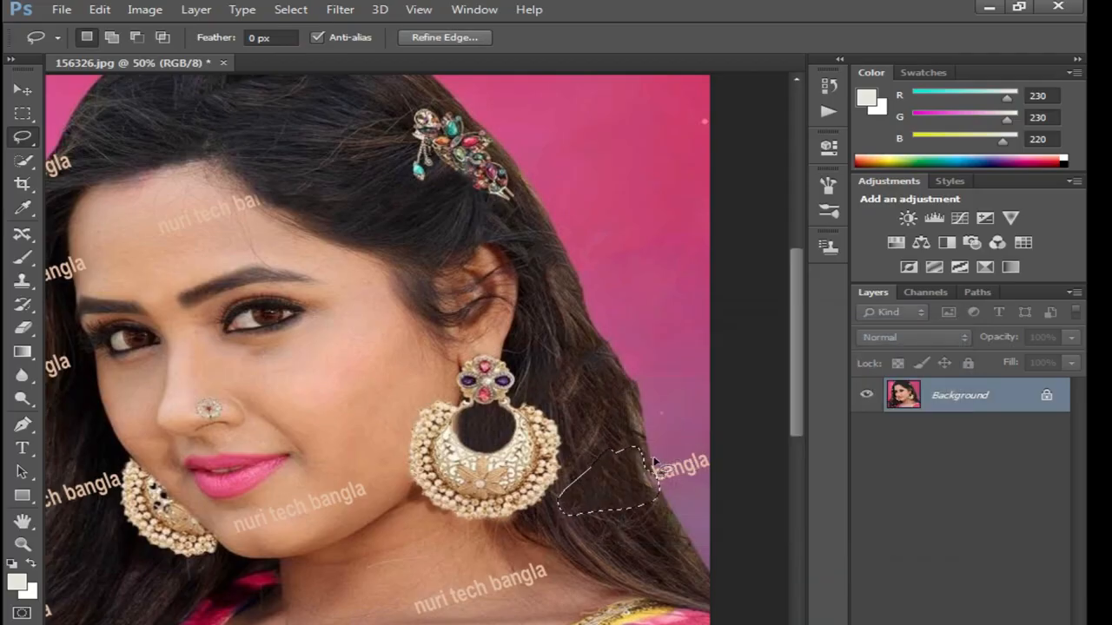
left_click_drag(640, 433, 642, 436)
key("shift+F5")
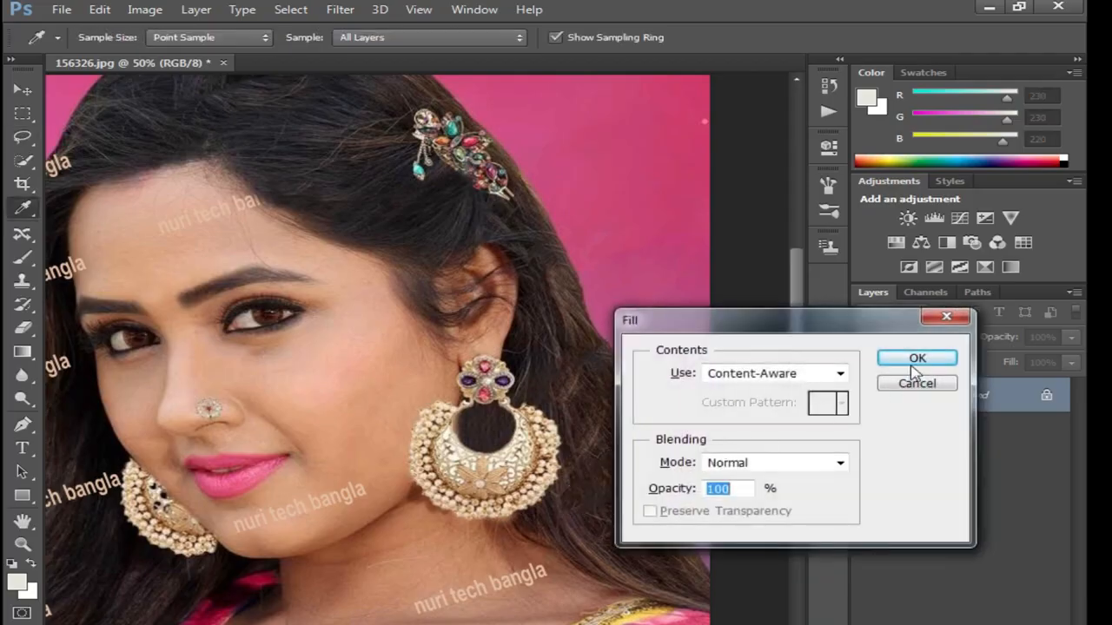
left_click(917, 358)
key("ctrl+d")
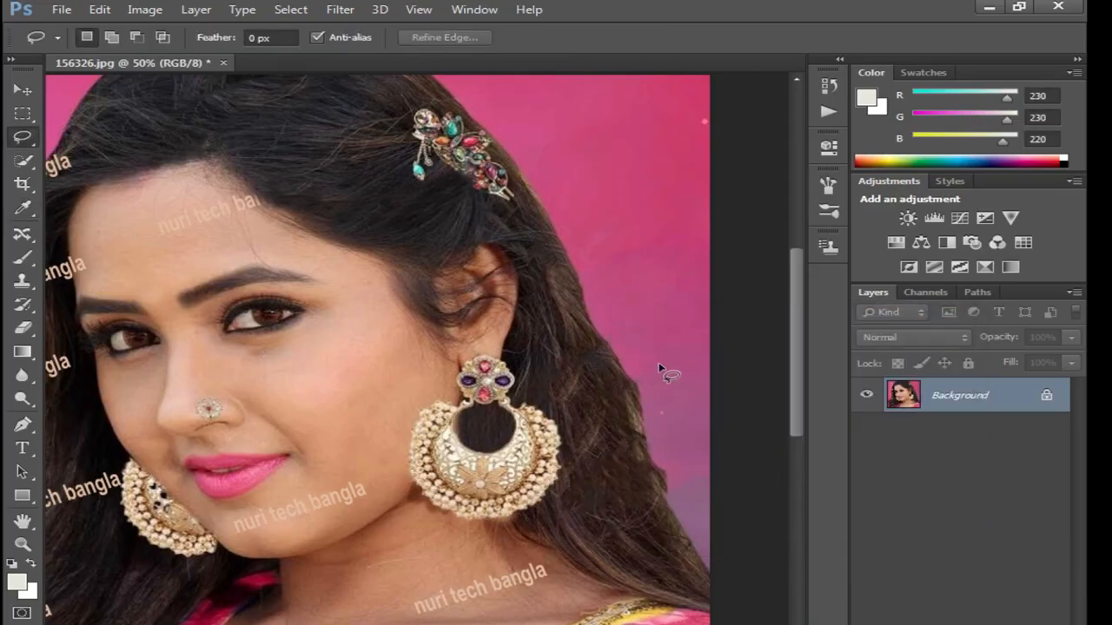
Lasso the word "nuri" of the forehead watermark and apply a Content-Aware fill to it twice.
key("ctrl+minus")
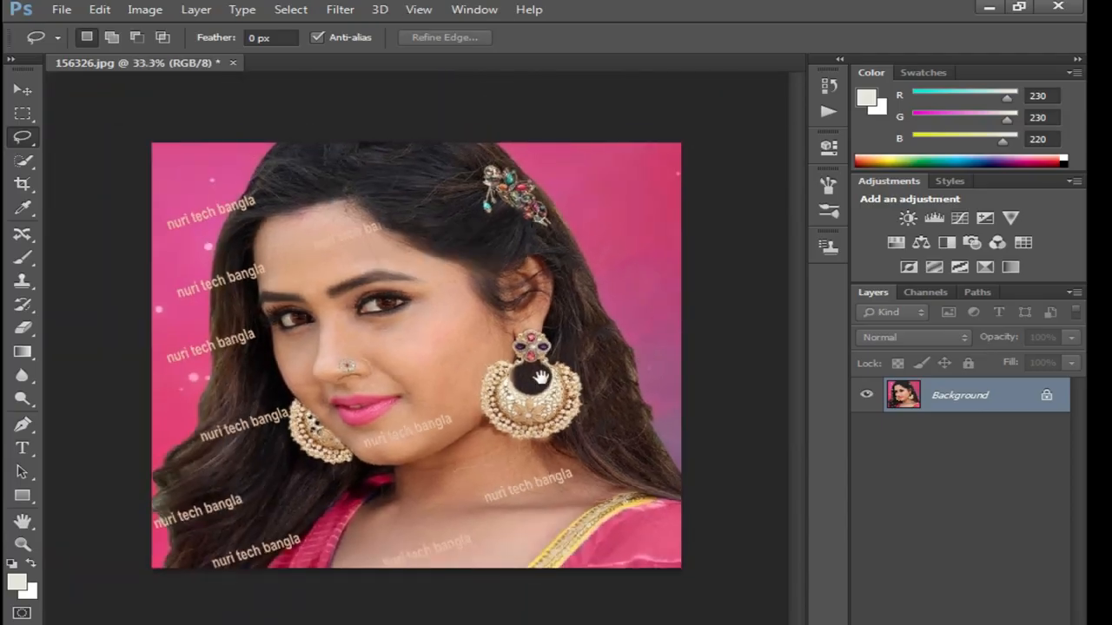
left_click(380, 303, "ctrl")
left_click(441, 328, "ctrl")
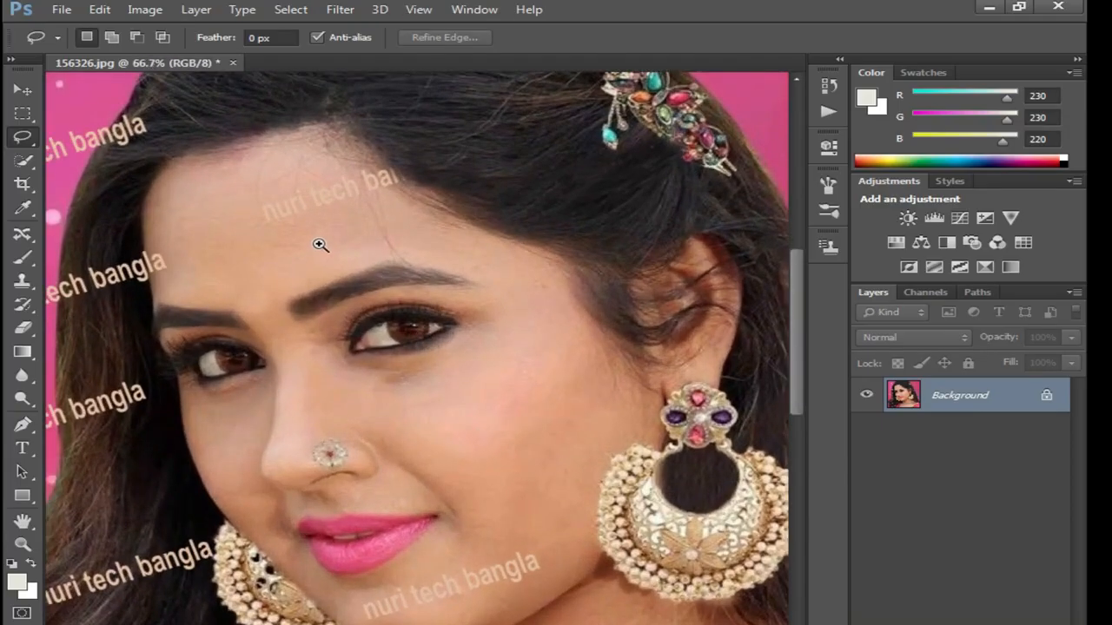
left_click(347, 240, "ctrl")
left_click(348, 240, "ctrl")
left_click_drag(466, 318, 485, 368)
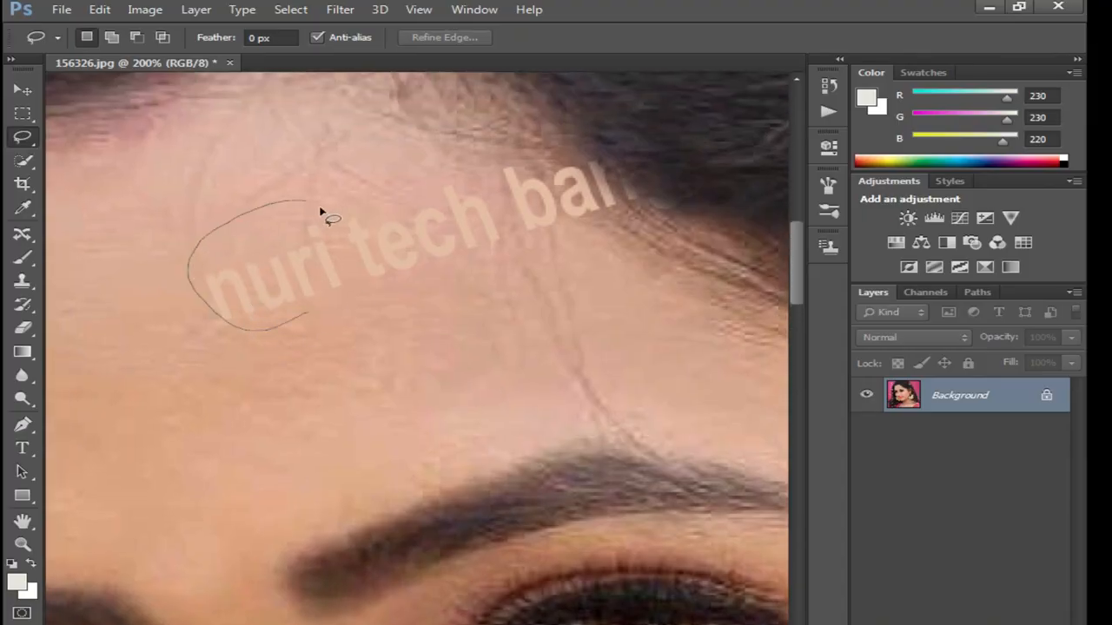
left_click_drag(326, 324, 295, 324)
key("shift+F5")
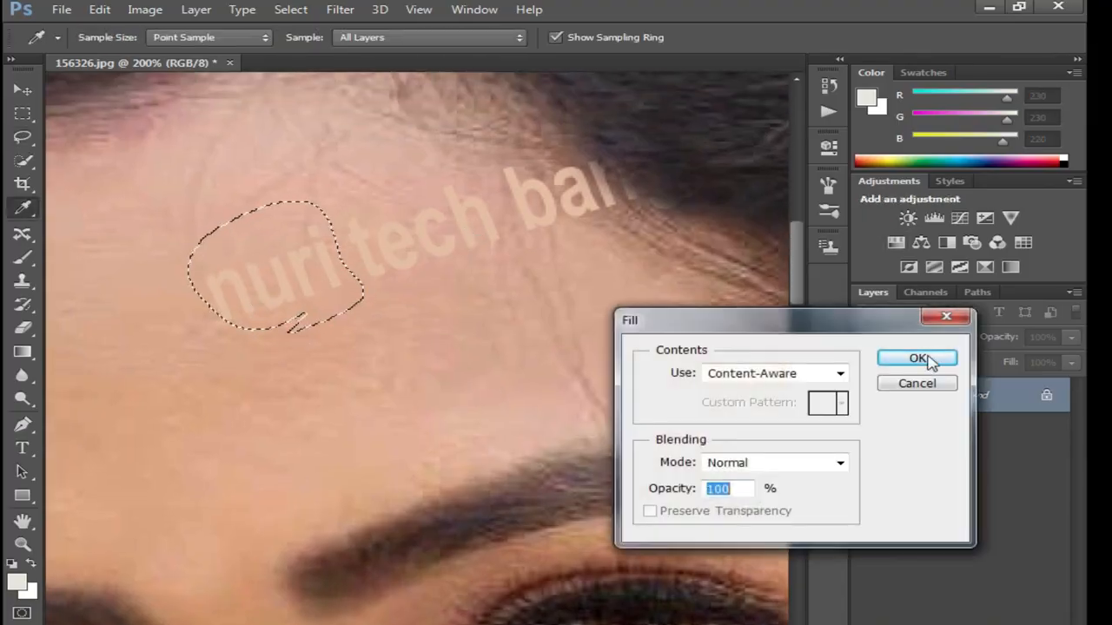
key("Return")
key("shift+F5")
left_click(422, 273)
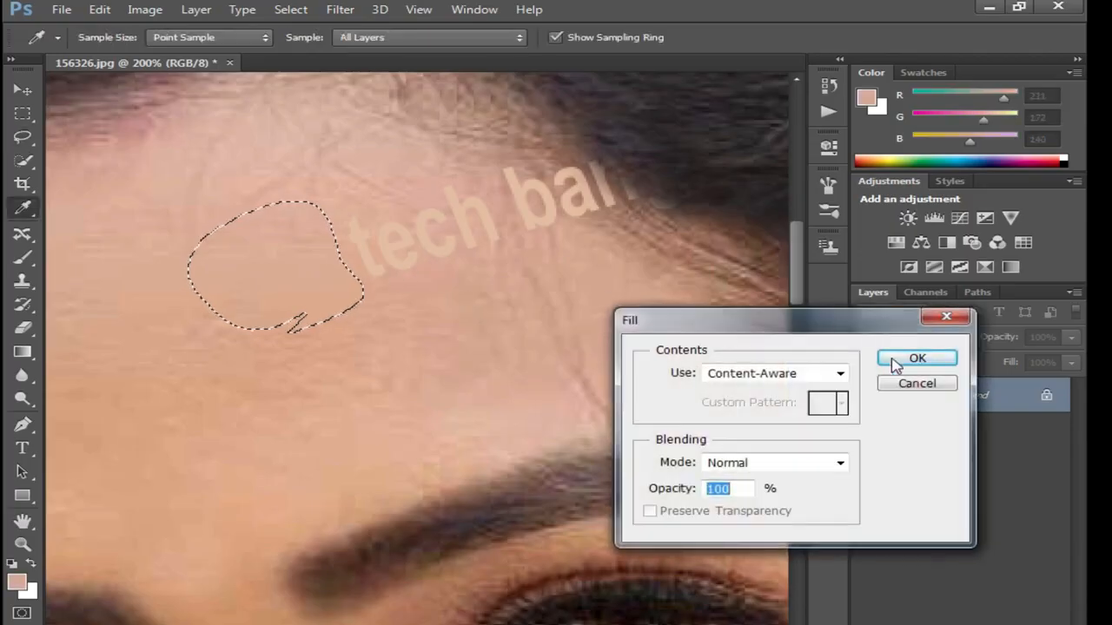
key("Return")
Lasso the word "tech" of the forehead watermark and replace it with a Content-Aware fill.
mouse_move(423, 292)
left_mouse_down()
mouse_move(318, 267)
mouse_move(395, 182)
left_mouse_up()
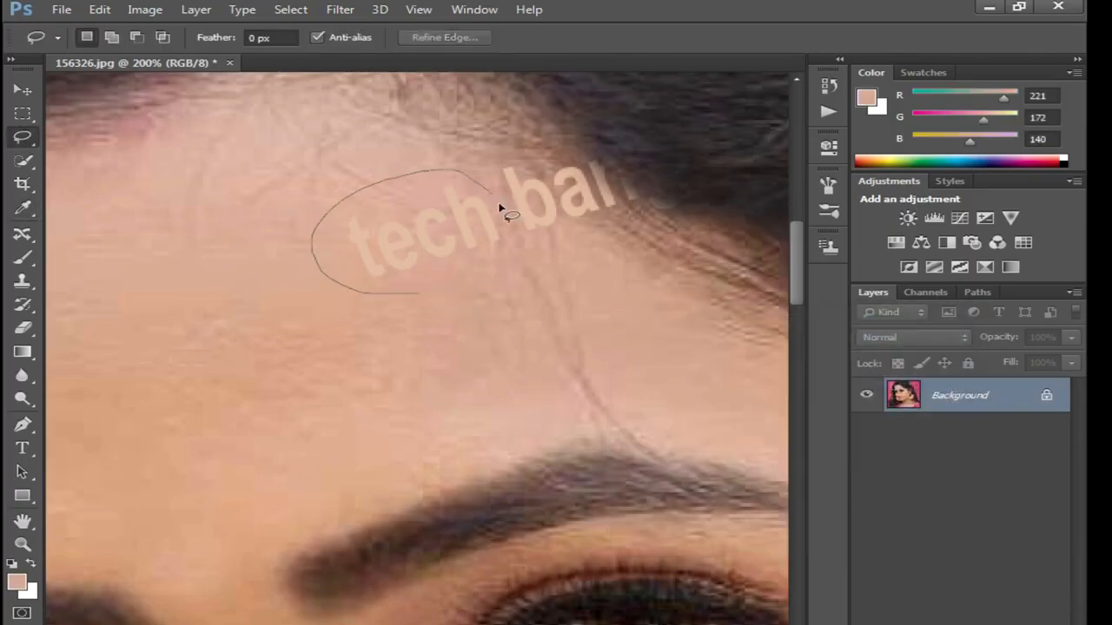
left_click_drag(369, 302, 408, 297)
key("shift+F5")
left_click(913, 358)
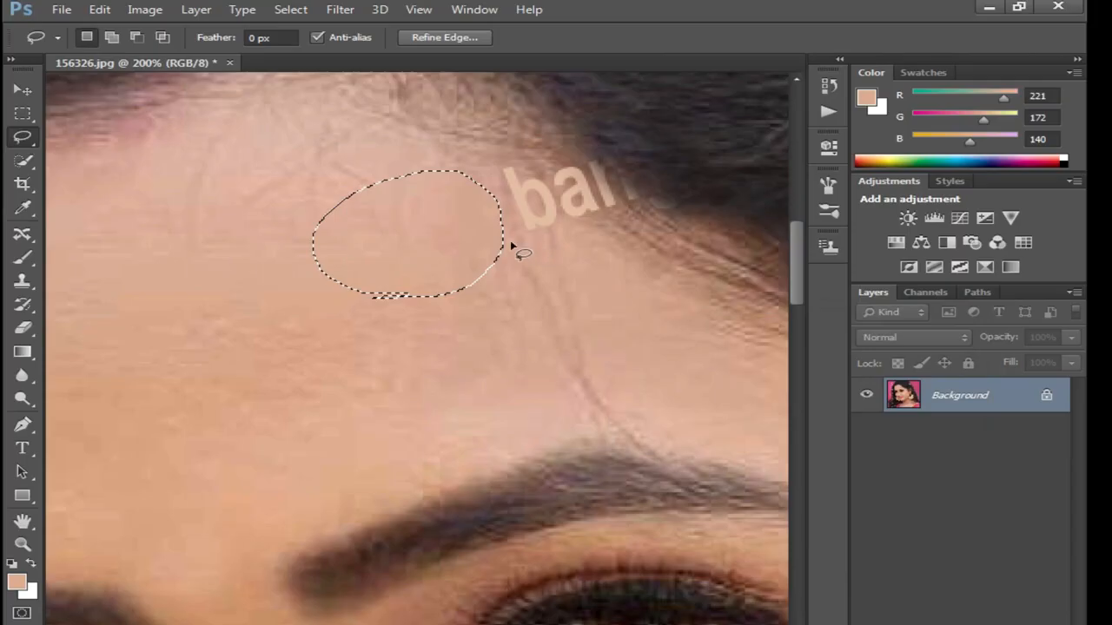
Lasso the leftover "ban" at the forehead's hairline, replace it with a Content-Aware fill and deselect.
left_click_drag(521, 225, 523, 228)
key("shift+F5")
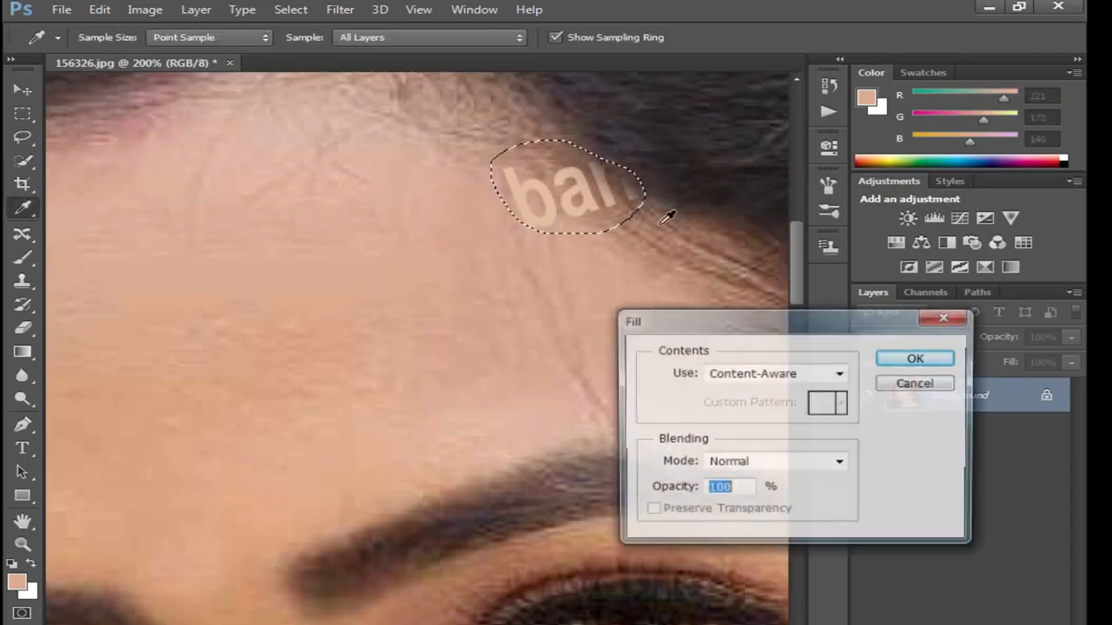
left_click(908, 356)
key("ctrl+d")
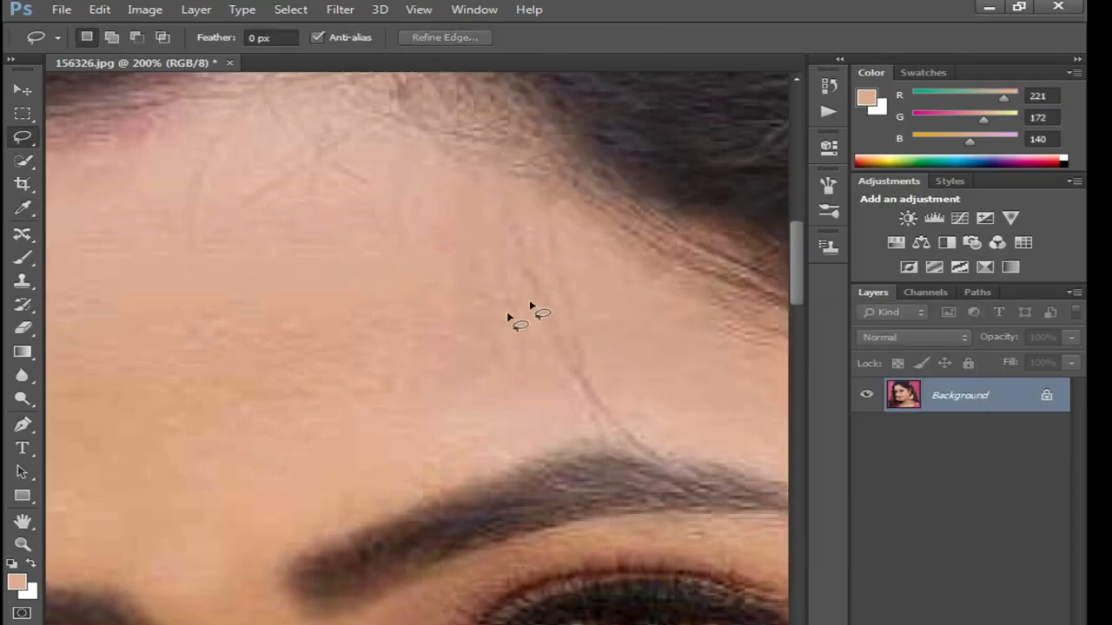
Lasso "bangla" of the uppermost watermark at the hair's outer edge, replace it with a Content-Aware fill and deselect.
key("ctrl+minus")
key("ctrl+minus")
key("ctrl+minus")
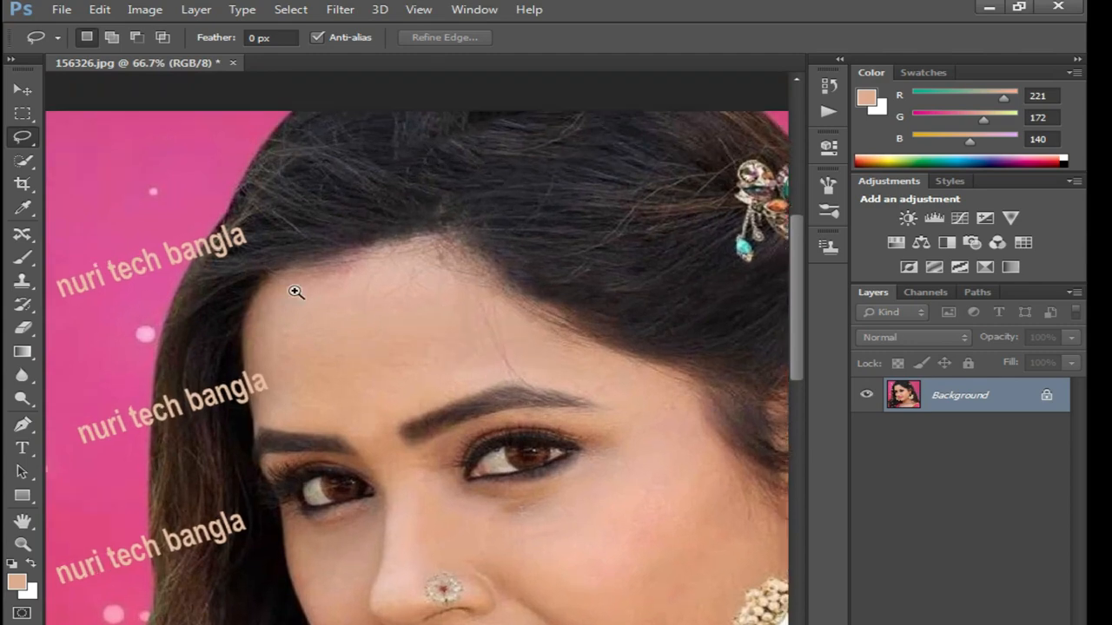
key("ctrl+plus")
key("ctrl+plus")
mouse_move(426, 233)
left_mouse_down()
mouse_move(413, 343)
mouse_move(238, 397)
left_mouse_up()
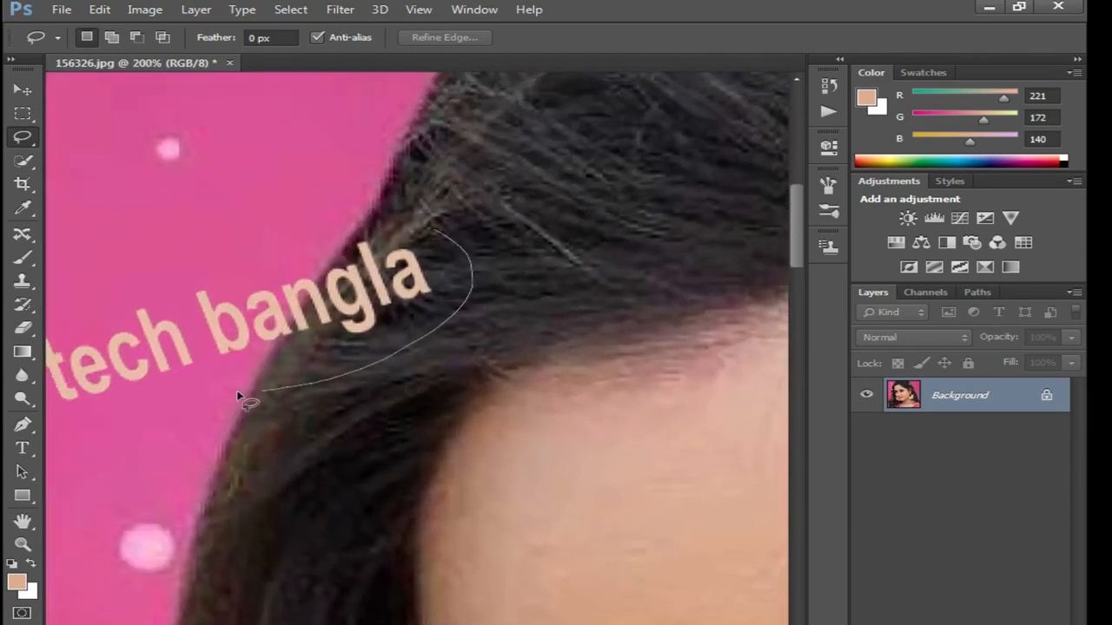
left_click_drag(260, 197, 482, 205)
key("shift+F5")
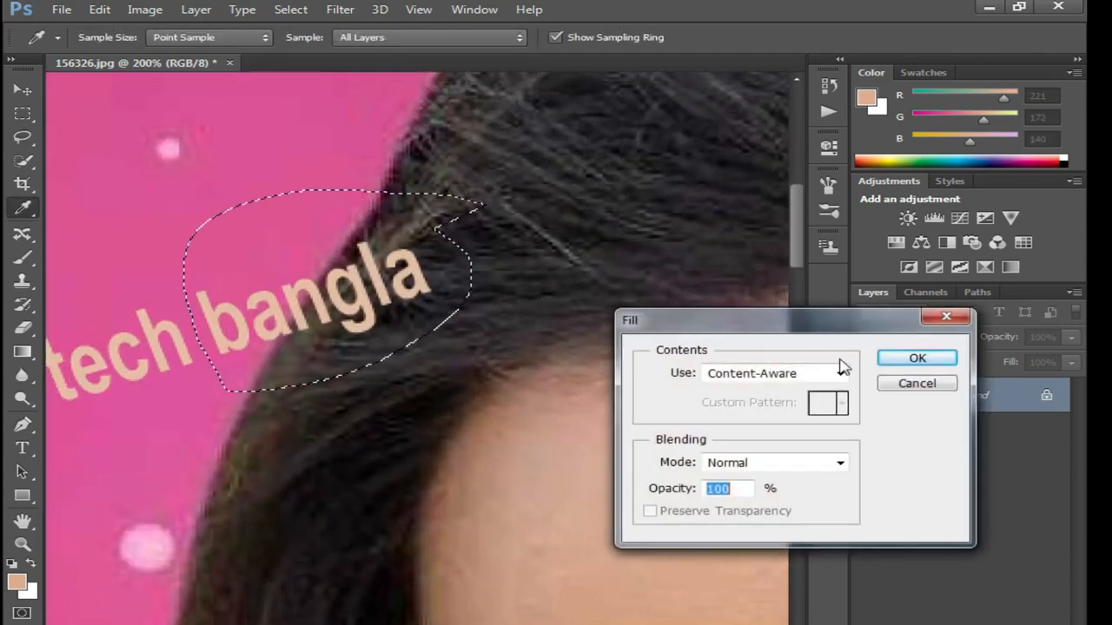
key("Return")
key("ctrl+d")
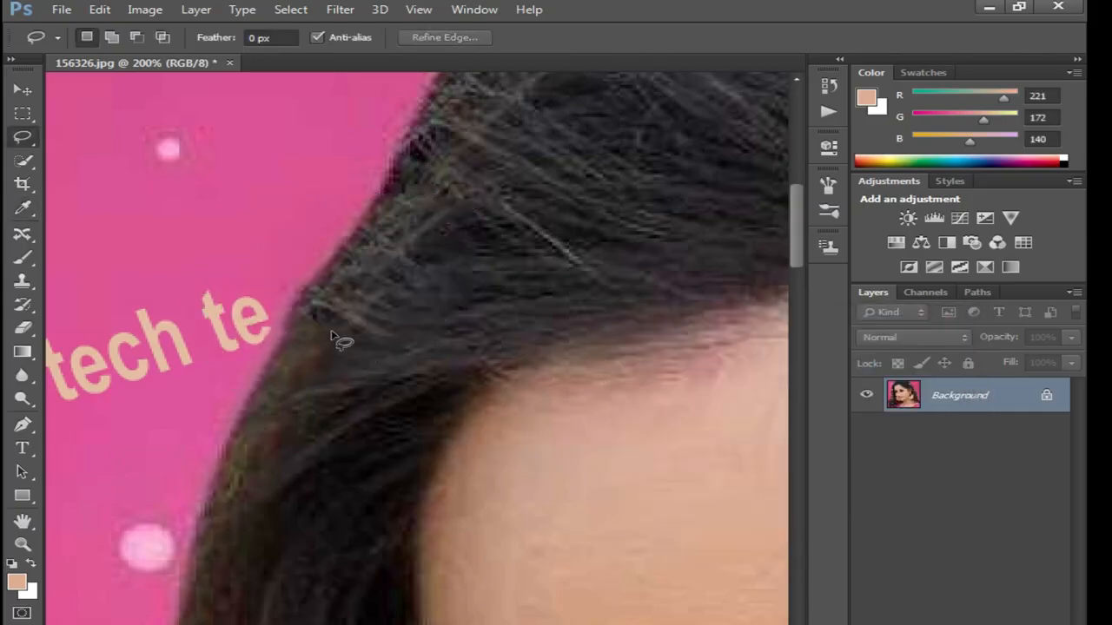
Lasso the remaining "nuri tech te" on the pink background, replace it with a Content-Aware fill and deselect.
scroll(331, 336, "left", 5)
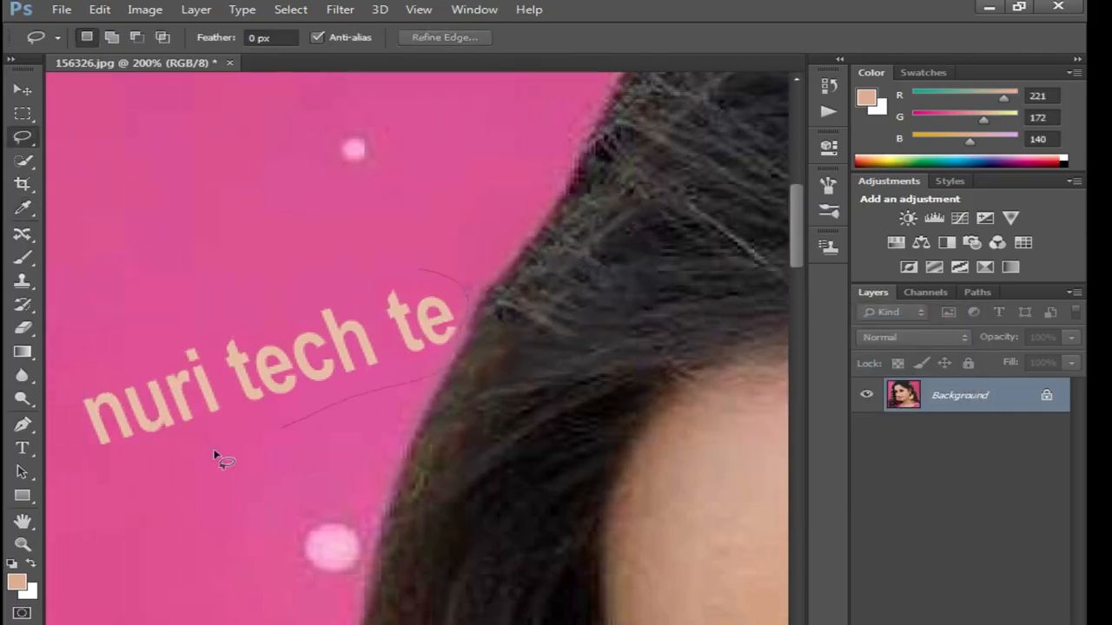
left_click_drag(197, 284, 91, 323)
key("shift+F5")
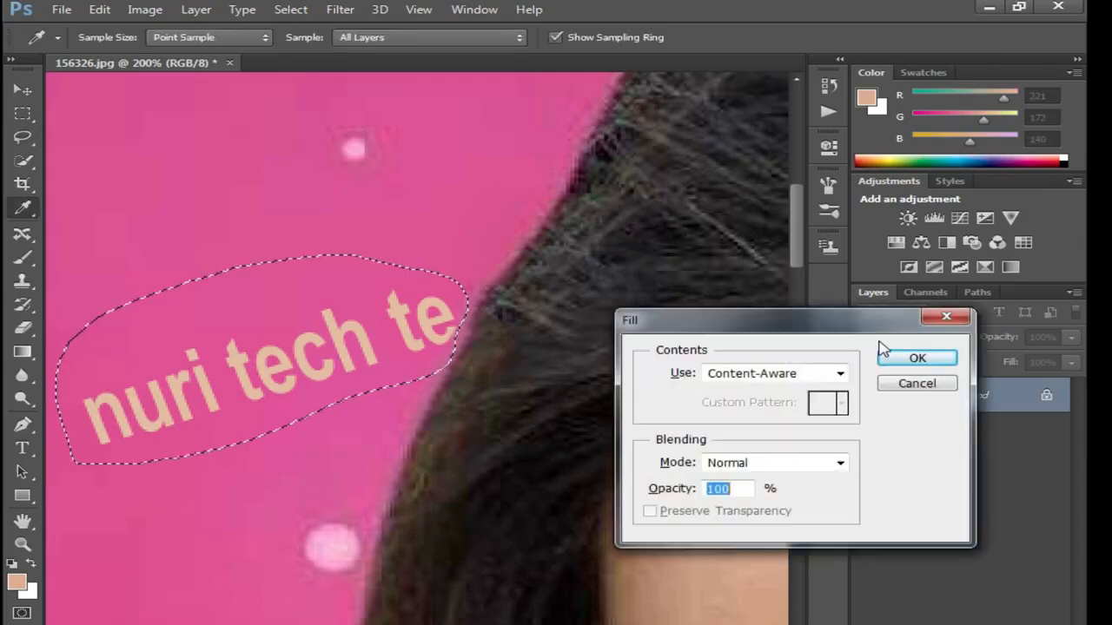
left_click(916, 360)
key("ctrl+d")
Try a Content-Aware fill on the end of "bangla" where the watermark meets the forehead, then undo it.
scroll(509, 414, "down", 3)
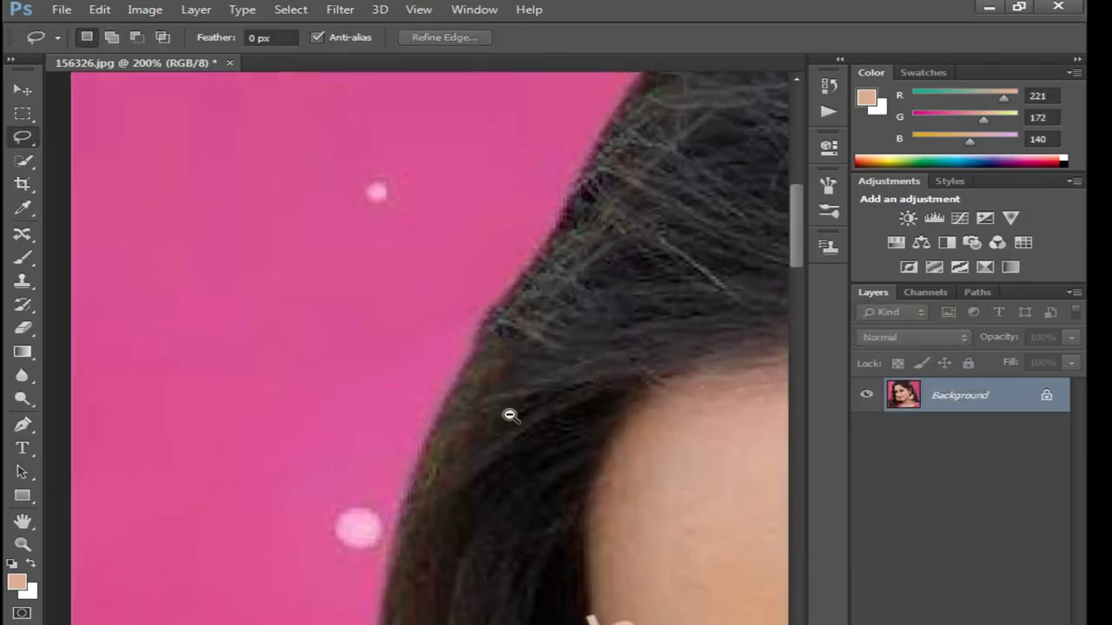
scroll(546, 391, "up", 5)
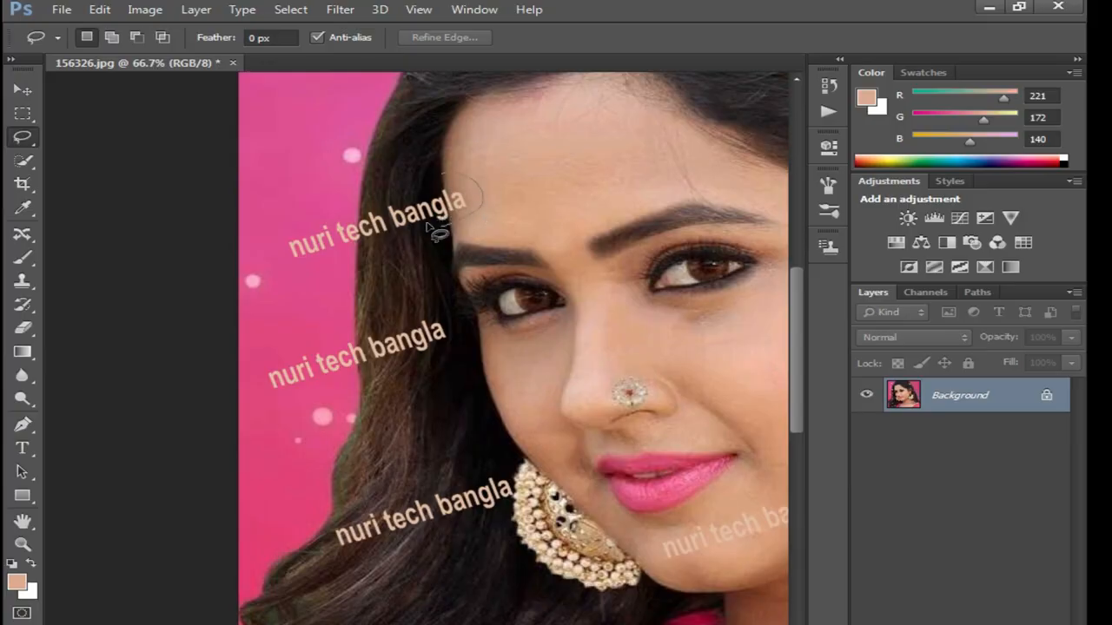
key("shift+F5")
key("Return")
key("ctrl+d")
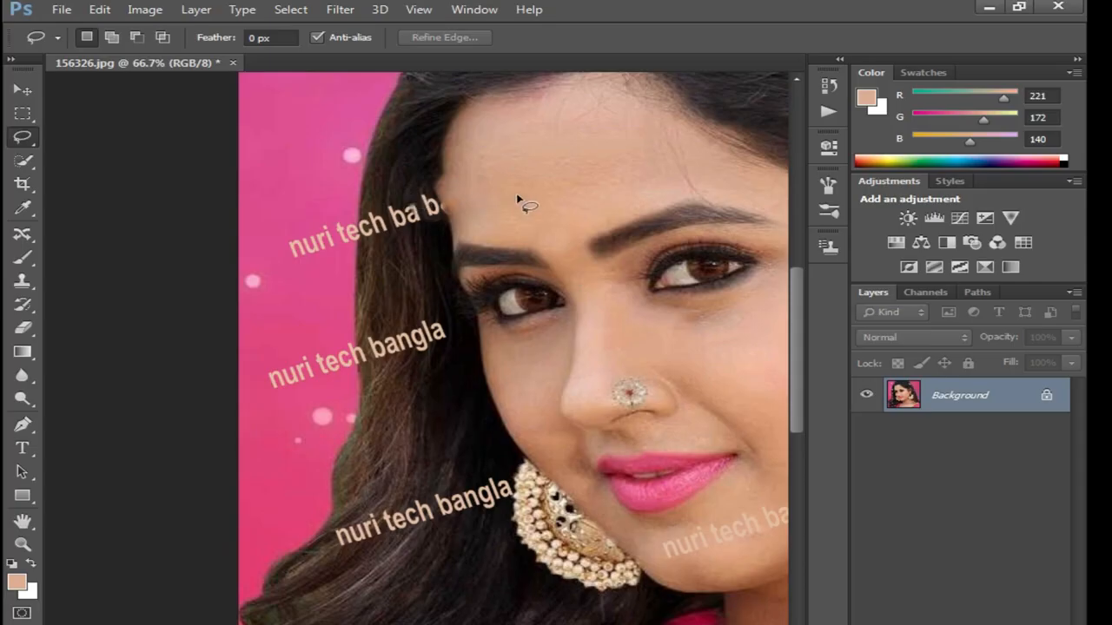
key("ctrl+alt+z")
key("ctrl+alt+z")
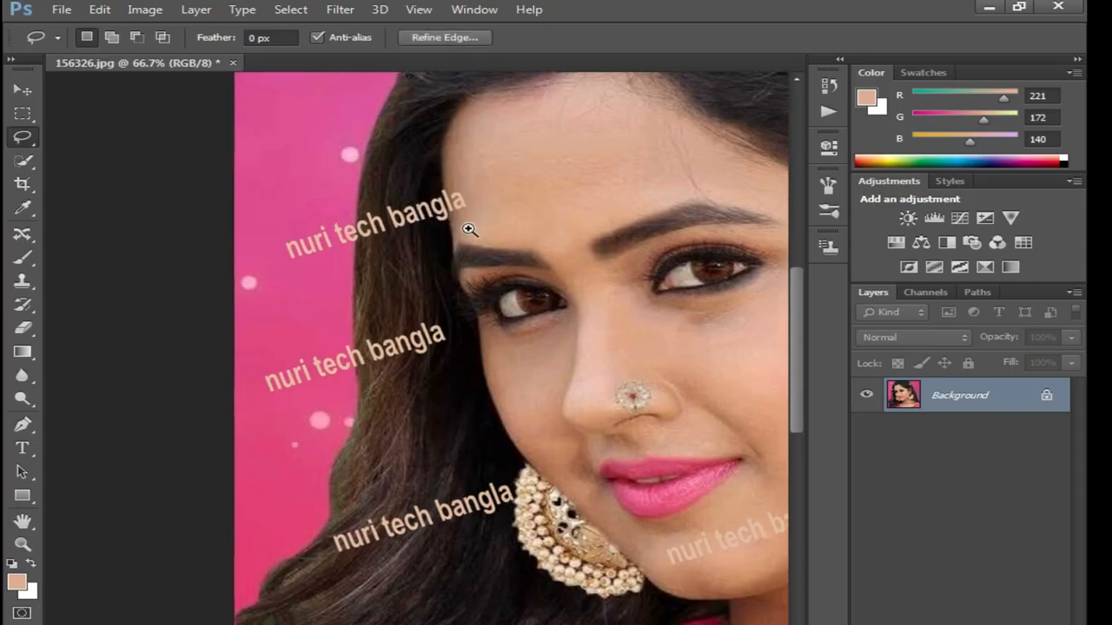
scroll(457, 228, "up", 2)
key("ctrl+d")
left_click_drag(544, 217, 525, 329)
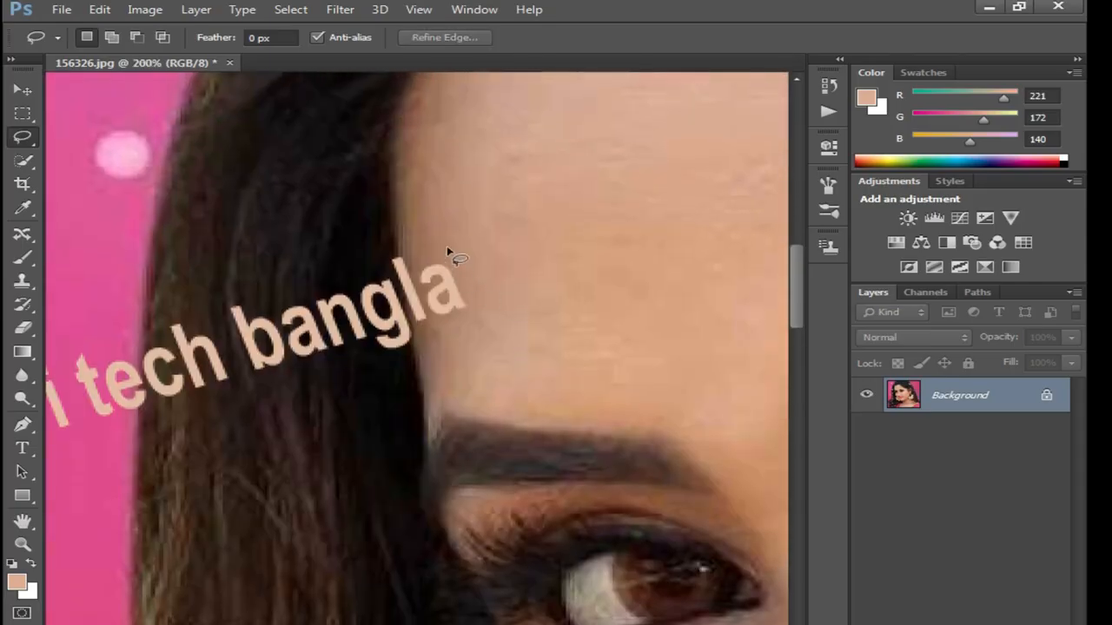
left_click_drag(418, 207, 421, 198)
key("Return")
key("BackSpace")
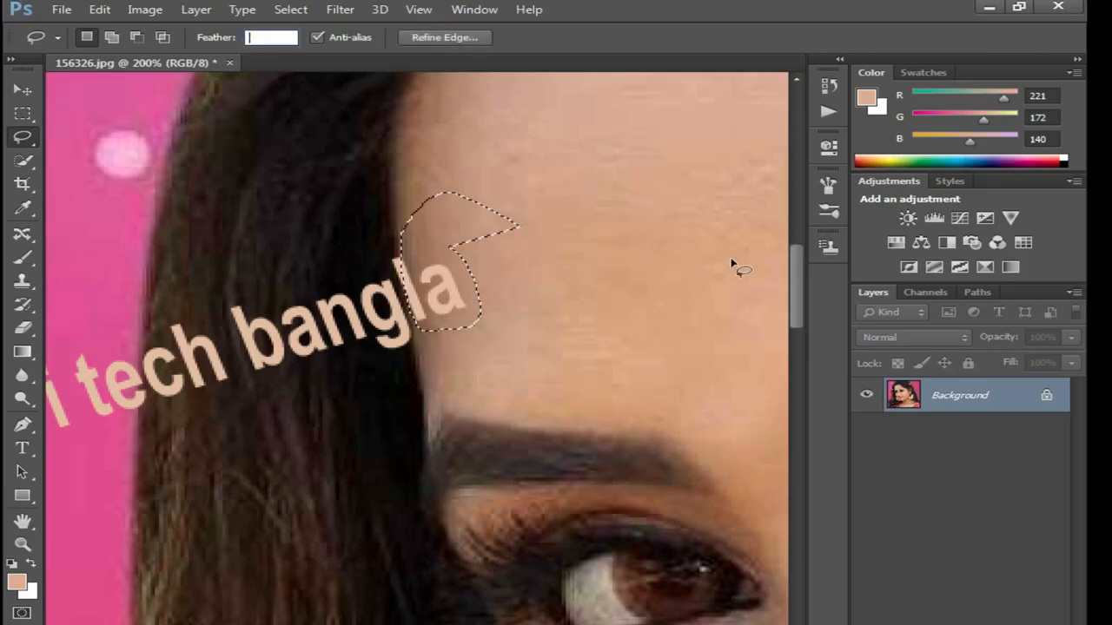
left_click(439, 240)
left_click(544, 266)
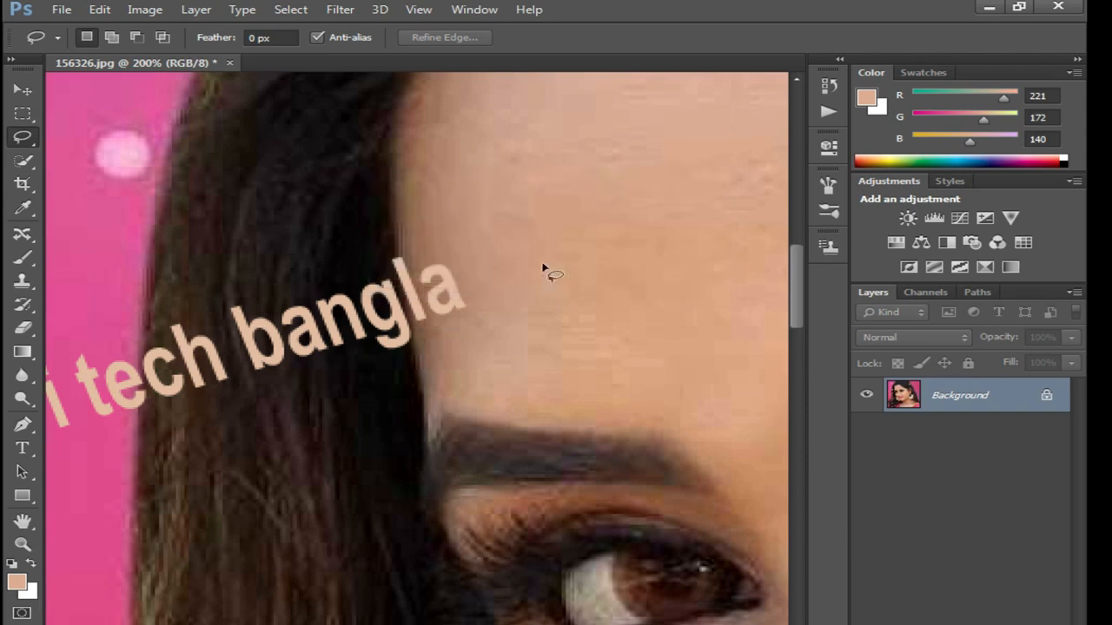
Try a tight lasso around the final "a" of "bangla" with a Content-Aware fill, and undo it.
left_click_drag(414, 300, 413, 252)
key("shift+F5")
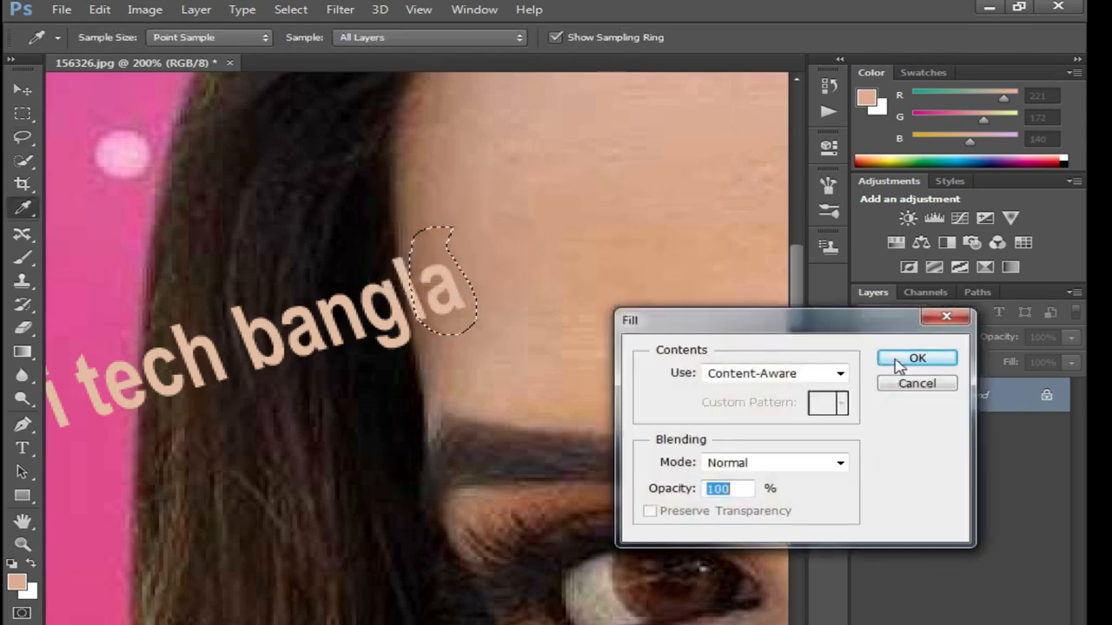
left_click(913, 357)
key("ctrl+d")
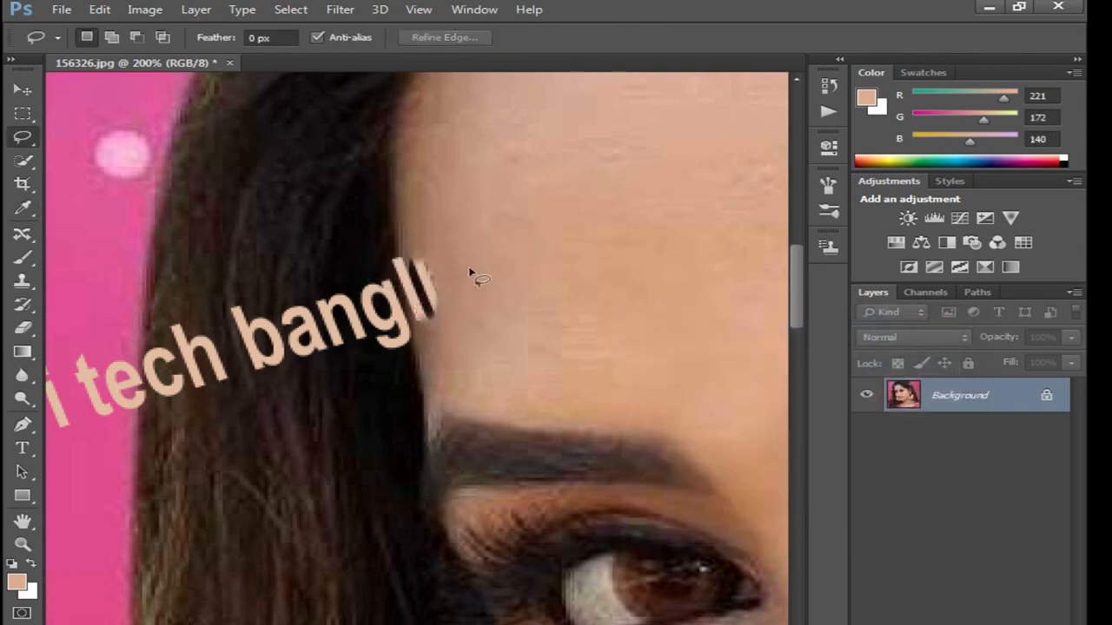
key("ctrl+alt+z")
key("ctrl+alt+z")
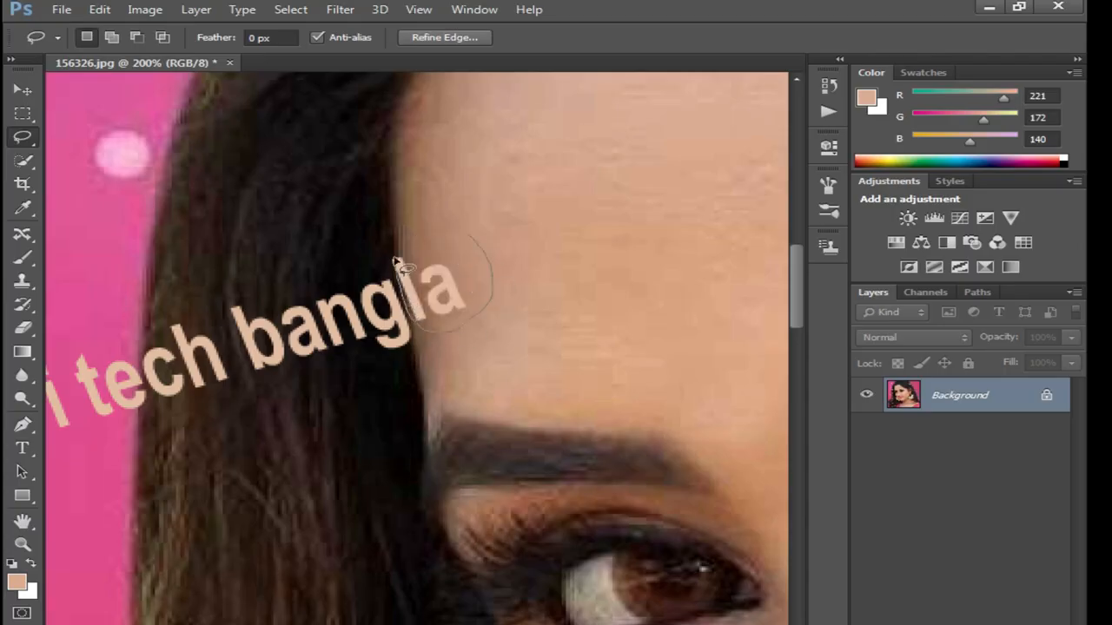
Try a wider lasso around "la" at the forehead's edge with a Content-Aware fill, undo it and deselect.
left_click_drag(487, 217, 515, 236)
key("shift+F5")
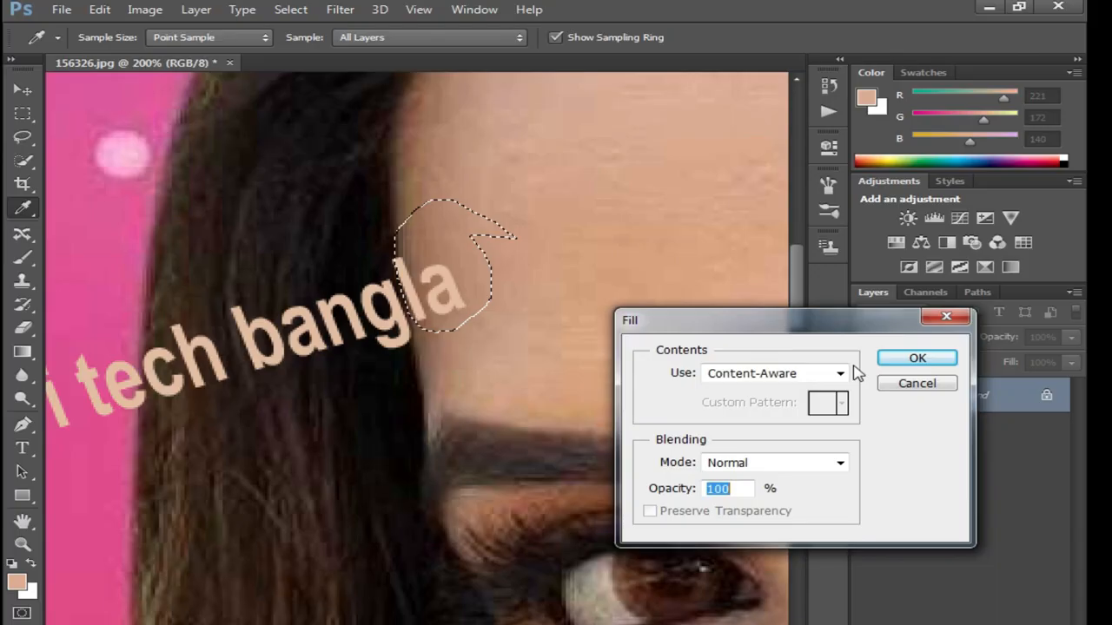
left_click(887, 365)
key("ctrl+d")
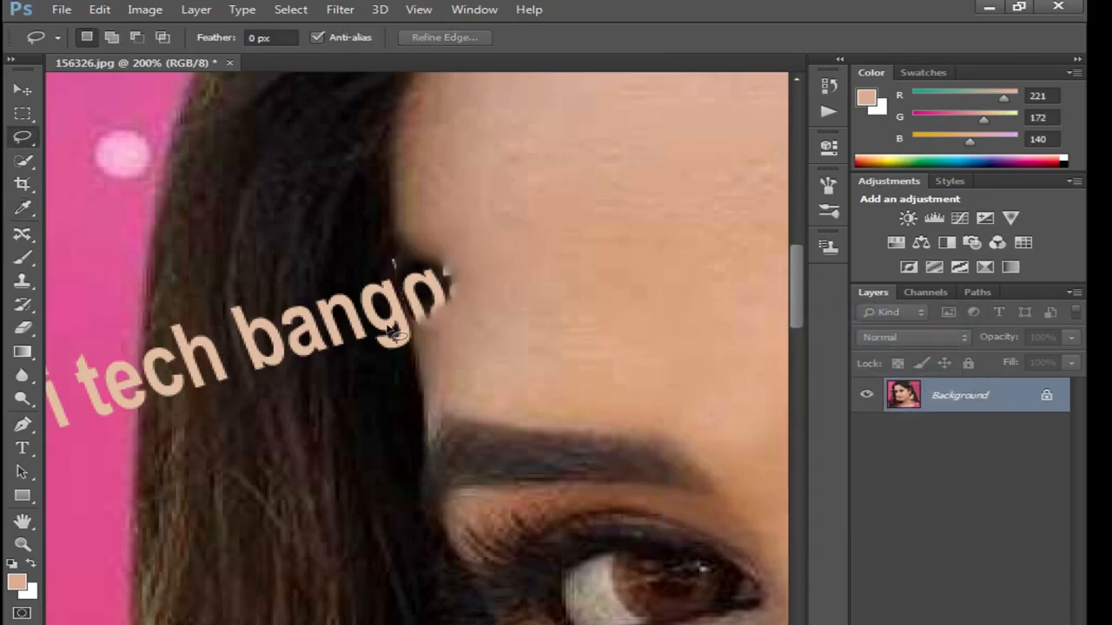
key("ctrl+alt+z")
key("ctrl+alt+z")
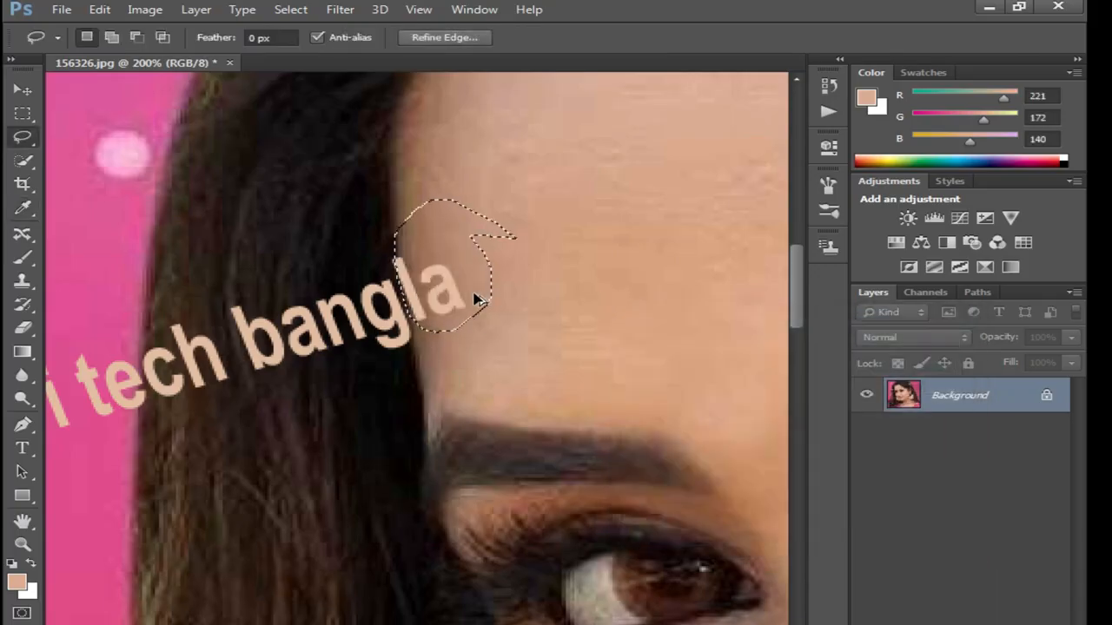
key("ctrl+d")
Replace "ban" and the leftover "ng" over the dark hair with separate lassoed Content-Aware fills, and deselect.
mouse_move(360, 350)
left_mouse_down()
mouse_move(228, 291)
mouse_move(303, 232)
left_mouse_up()
key("shift+F5")
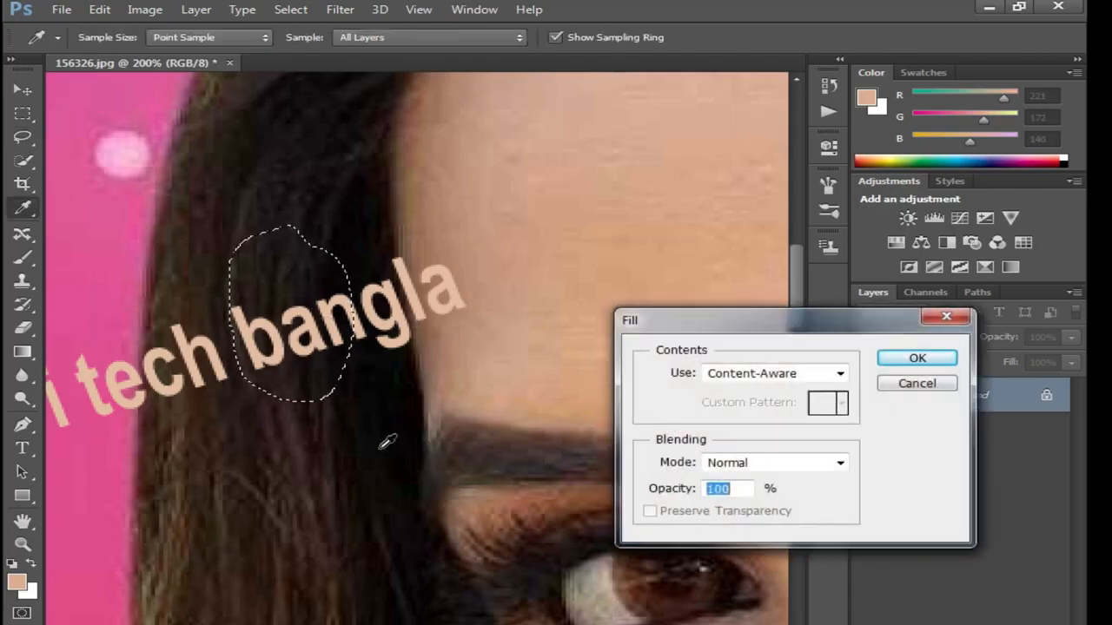
left_click(951, 359)
key("ctrl+d")
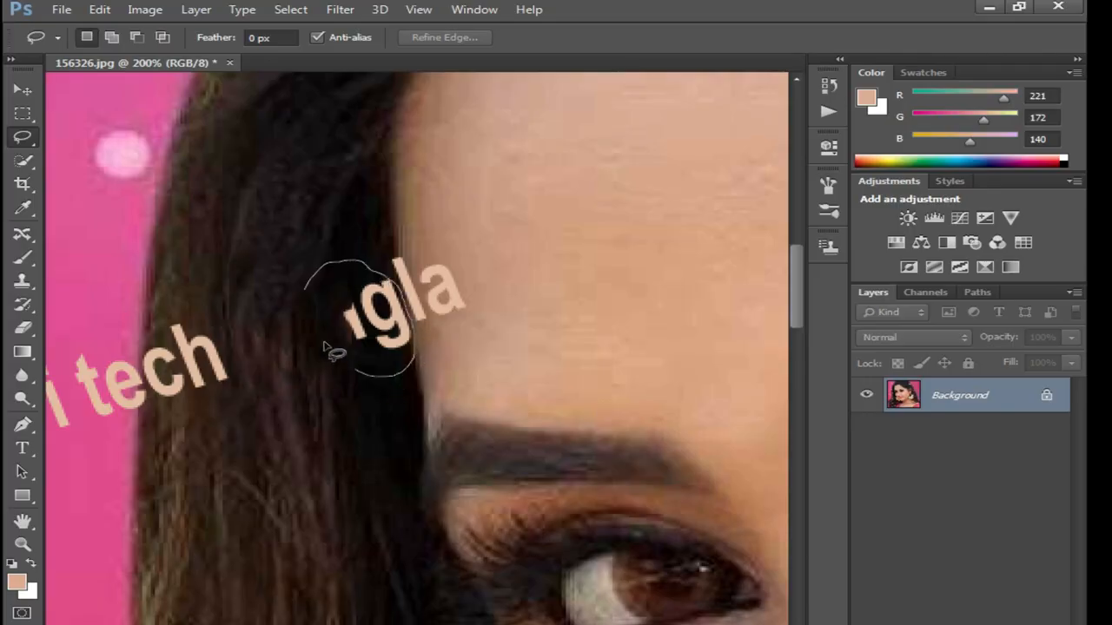
left_click_drag(334, 350, 328, 345)
key("shift+F5")
left_click(938, 359)
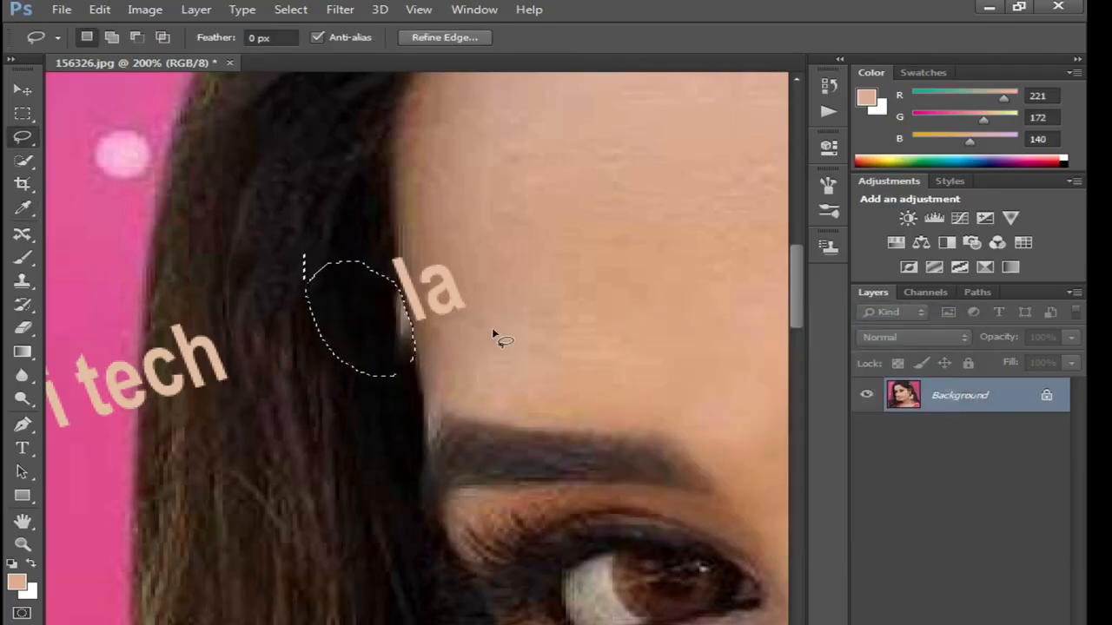
key("ctrl+d")
Lasso "tech" at the hair's outer edge, replace it with a Content-Aware fill and deselect.
mouse_move(183, 287)
left_mouse_down()
mouse_move(65, 386)
mouse_move(91, 285)
left_mouse_up()
key("shift+F5")
key("Return")
key("ctrl+d")
left_click_drag(160, 390, 601, 340)
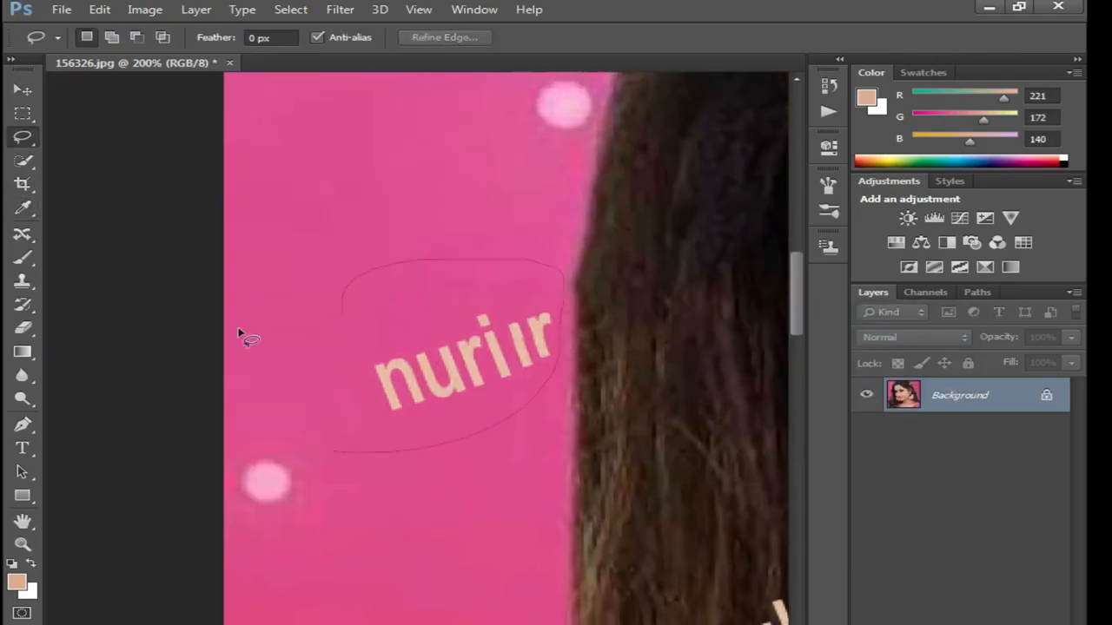
left_click_drag(239, 334, 341, 309)
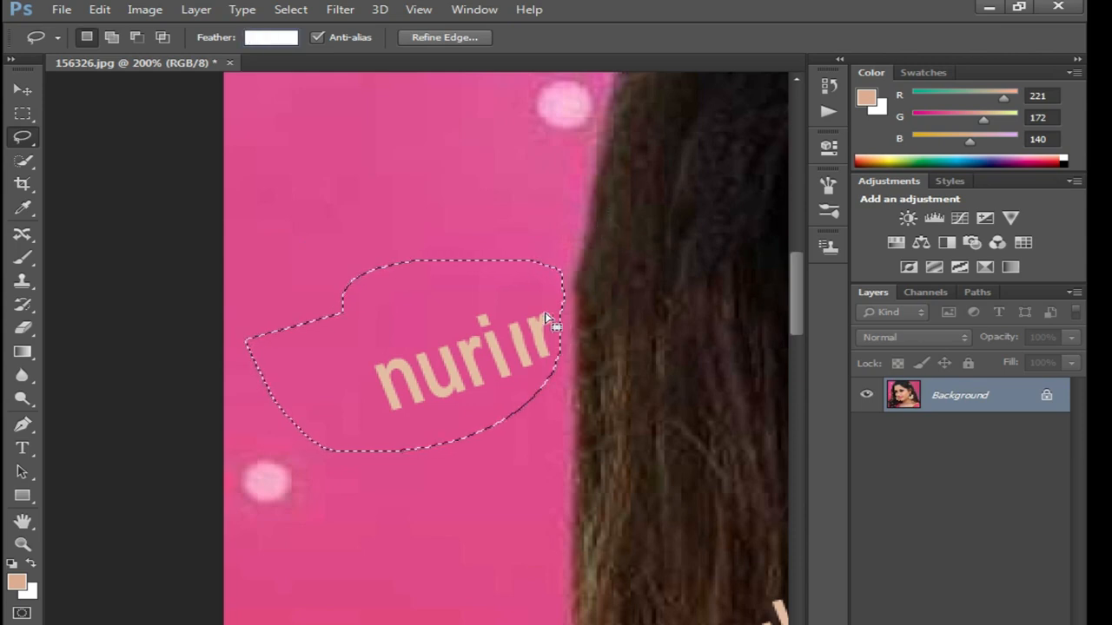
left_click(546, 316)
left_click(549, 262)
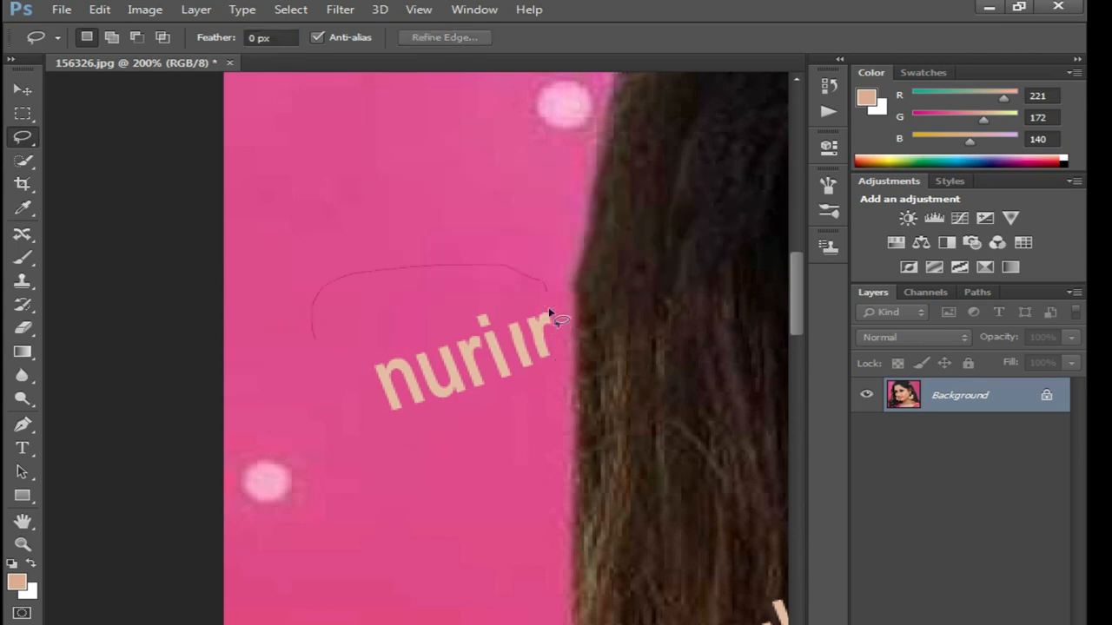
Lasso "nuri" and the stray letter fragments on the pink background, replace them with a Content-Aware fill and deselect.
left_click_drag(330, 285, 323, 291)
key("shift+F5")
left_click(917, 358)
key("ctrl+d")
Lasso the remaining "la" where the hair meets the forehead, replace it with a Content-Aware fill and deselect.
left_click(648, 309, "alt")
left_click_drag(564, 290, 432, 338)
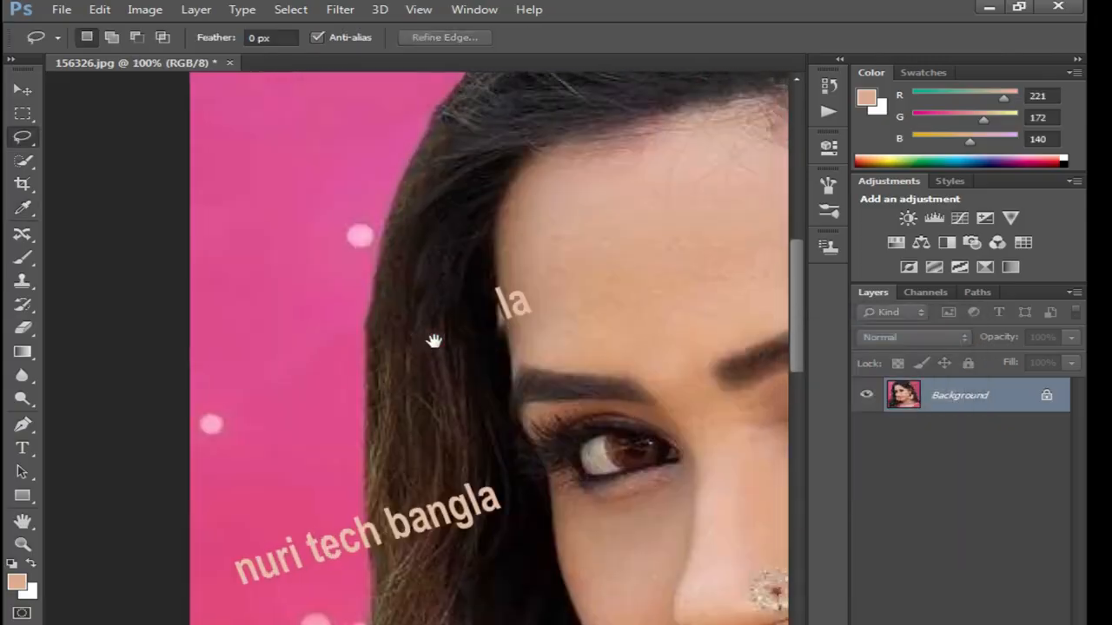
left_click(502, 341, "ctrl")
left_click(487, 342, "ctrl")
left_click(478, 342, "ctrl")
left_click_drag(481, 192, 476, 361)
scroll(456, 396, "down", 2)
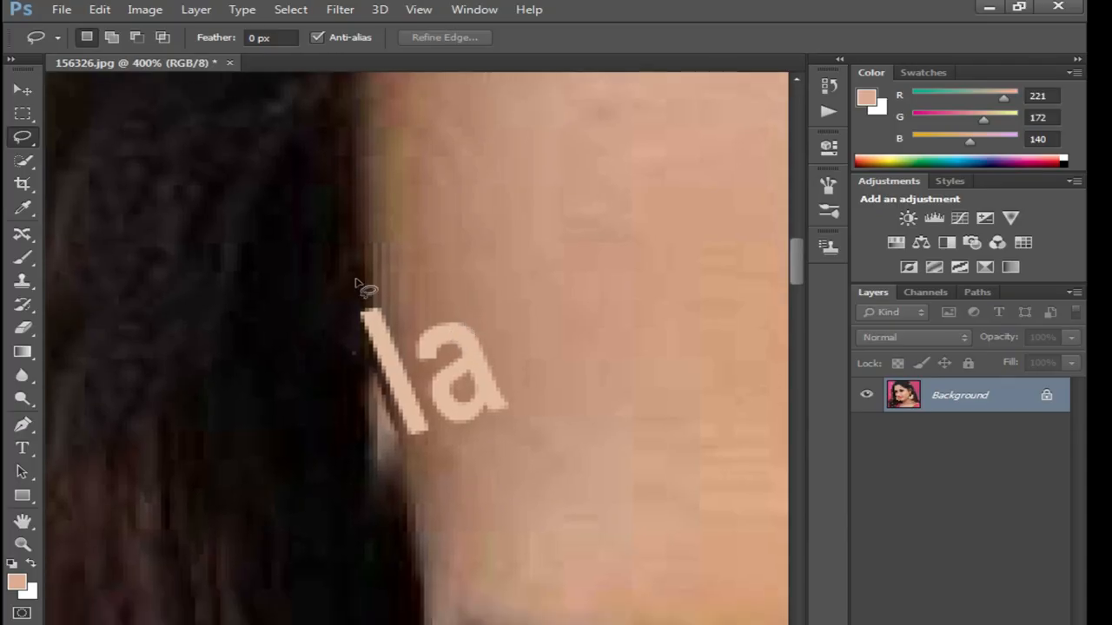
mouse_move(408, 510)
left_mouse_down()
mouse_move(314, 409)
mouse_move(352, 260)
left_mouse_up()
key("shift+F5")
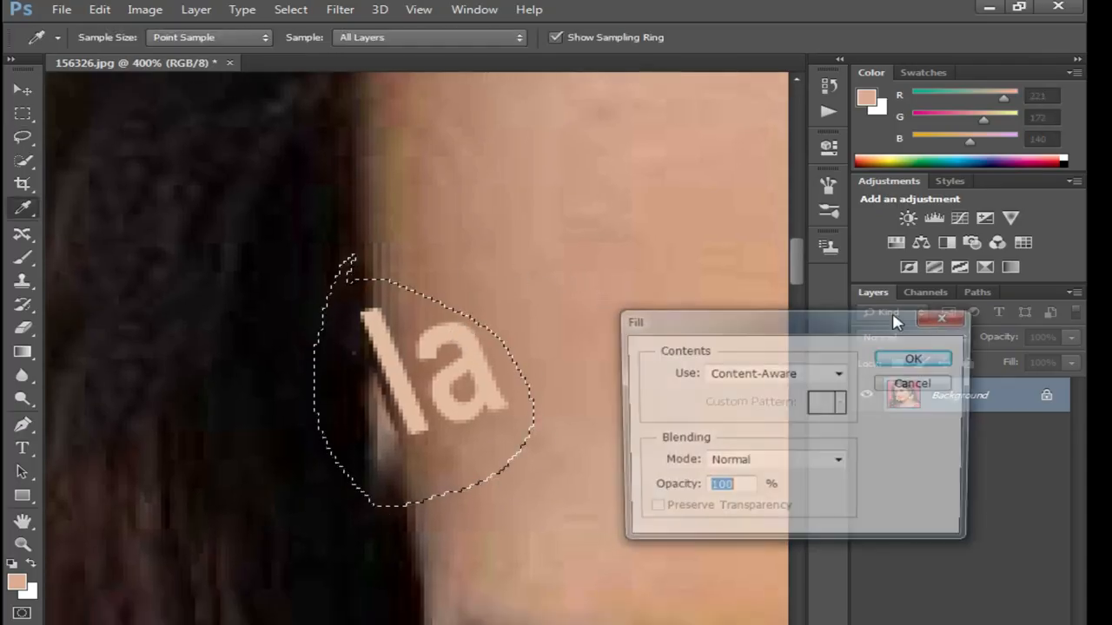
left_click(926, 360)
key("ctrl+d")
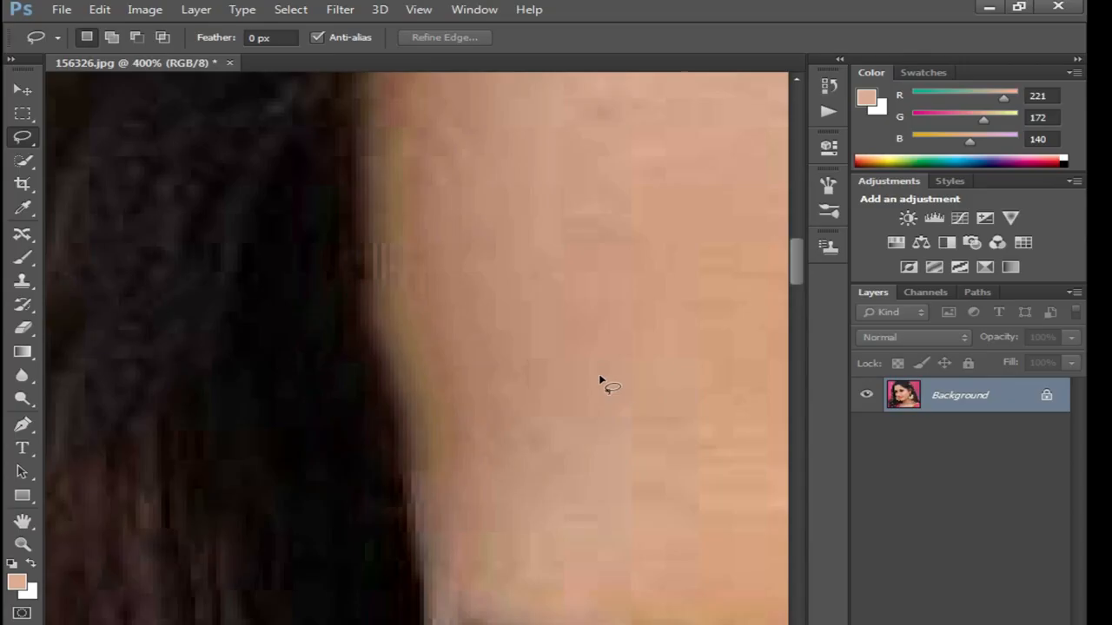
Lasso the whole "nuri tech bangla" watermark across the background and hair beside the eye, and apply a Content-Aware fill.
left_click(614, 380, "alt")
left_click(613, 380, "alt")
left_click(608, 378, "alt")
left_click(601, 378, "alt")
left_click_drag(584, 495, 439, 119)
left_click_drag(497, 278, 570, 317)
mouse_move(421, 137)
left_mouse_down()
mouse_move(488, 162)
mouse_move(411, 258)
left_mouse_up()
left_click_drag(295, 172, 356, 147)
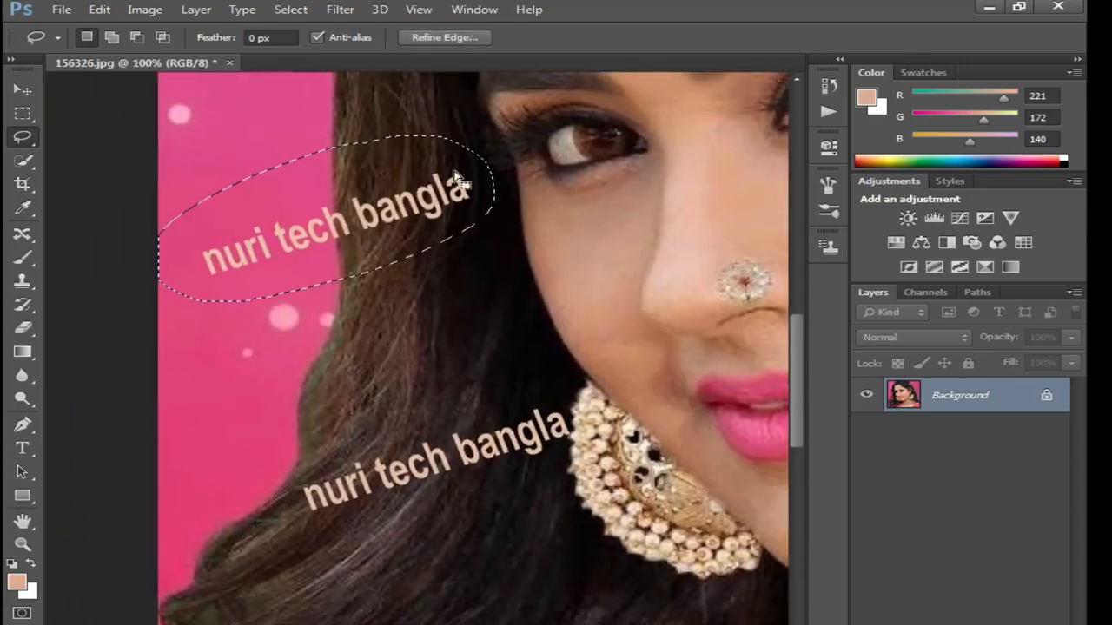
key("shift+F5")
left_click(918, 359)
Lasso the "nuri tech bangla" watermark over the hair up to the large earring, replace it with a Content-Aware fill and deselect.
scroll(527, 391, "down", 1)
left_click_drag(530, 376, 562, 389)
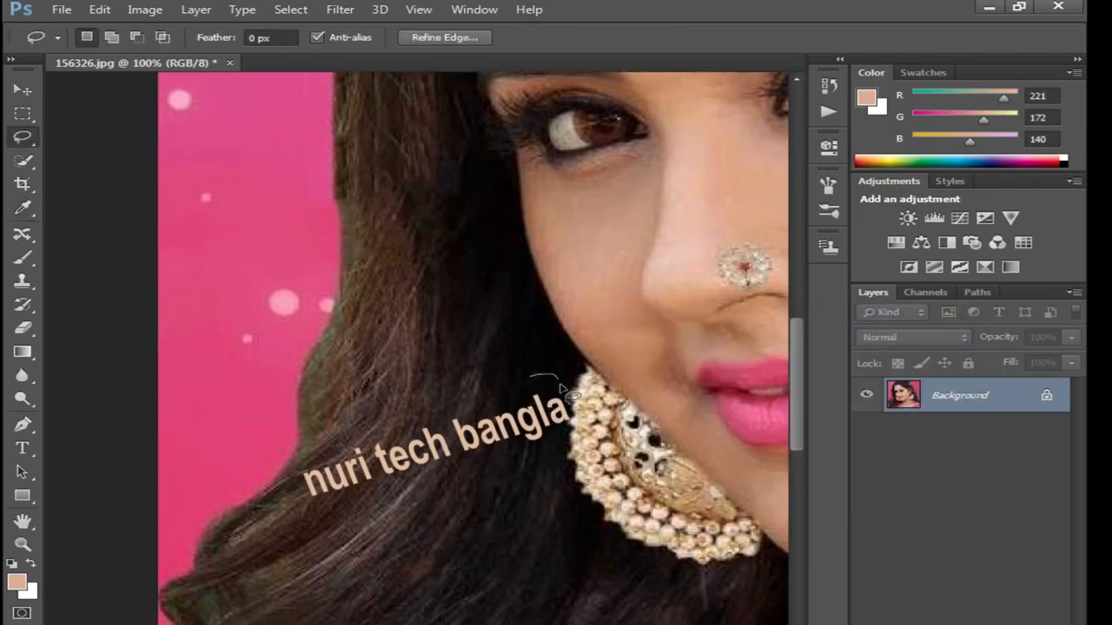
mouse_move(524, 456)
left_mouse_down()
mouse_move(411, 495)
mouse_move(313, 504)
left_mouse_up()
left_click_drag(414, 392, 452, 387)
key("shift+F5")
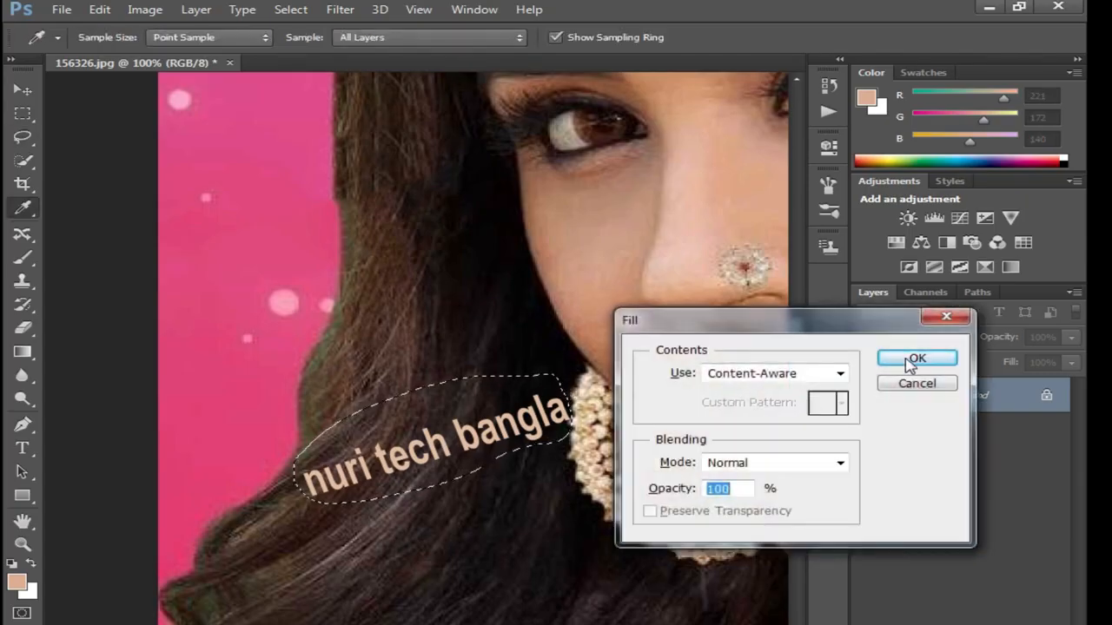
left_click(909, 363)
key("ctrl+d")
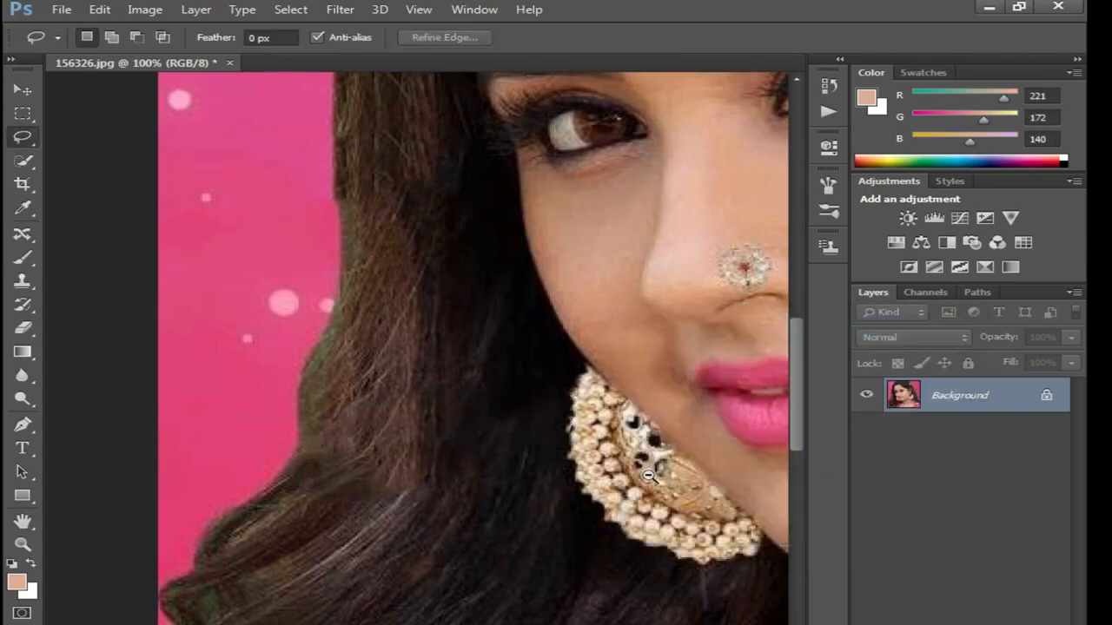
Lasso the "nuri tech bangla" watermark across the lower hair edge and pink background, replace it with a Content-Aware fill and deselect.
left_click(649, 477, "alt")
left_click_drag(556, 445, 509, 370)
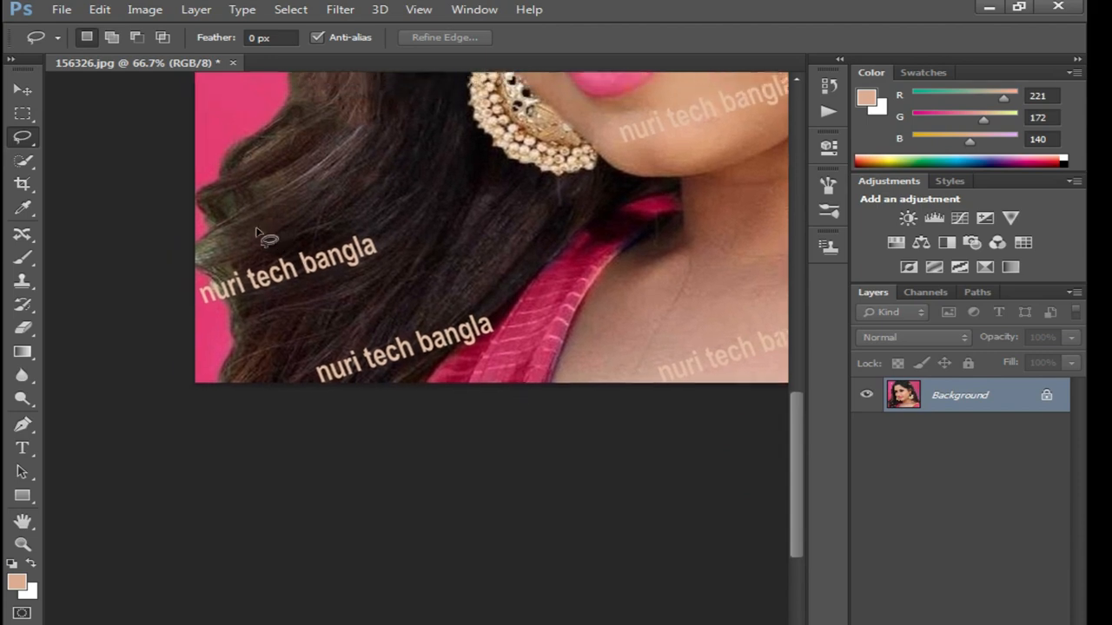
mouse_move(321, 224)
left_mouse_down()
mouse_move(229, 323)
mouse_move(165, 278)
left_mouse_up()
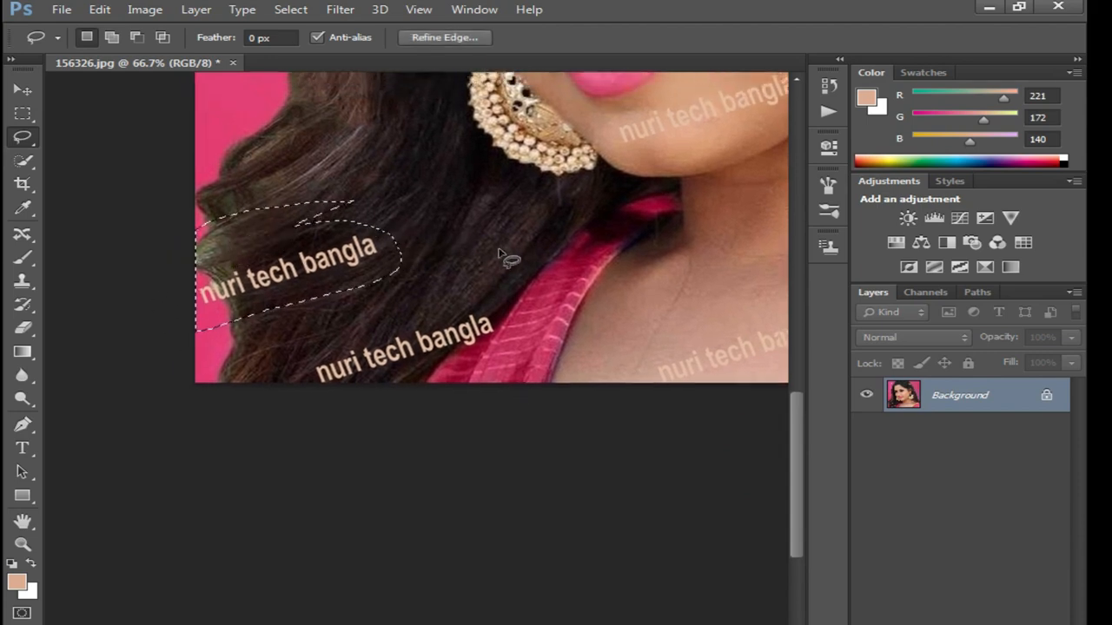
key("shift+F5")
left_click(912, 363)
key("l")
key("ctrl+d")
Lasso the "nuri tech bangla" watermark on the hair ends beside the pink dress and apply a Content-Aware fill.
left_click_drag(282, 358, 283, 349)
key("shift+F5")
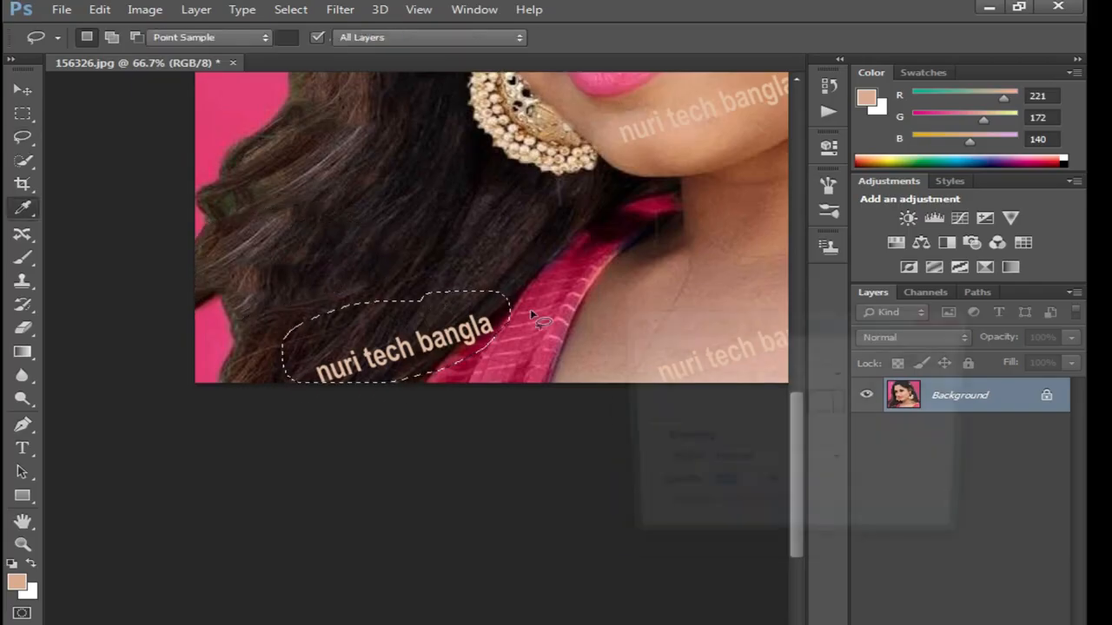
left_click(919, 362)
Lasso the word "bangla" of the watermark on the lower cheek and replace it with a Content-Aware fill.
left_click_drag(704, 298, 532, 492)
left_click_drag(580, 265, 542, 365)
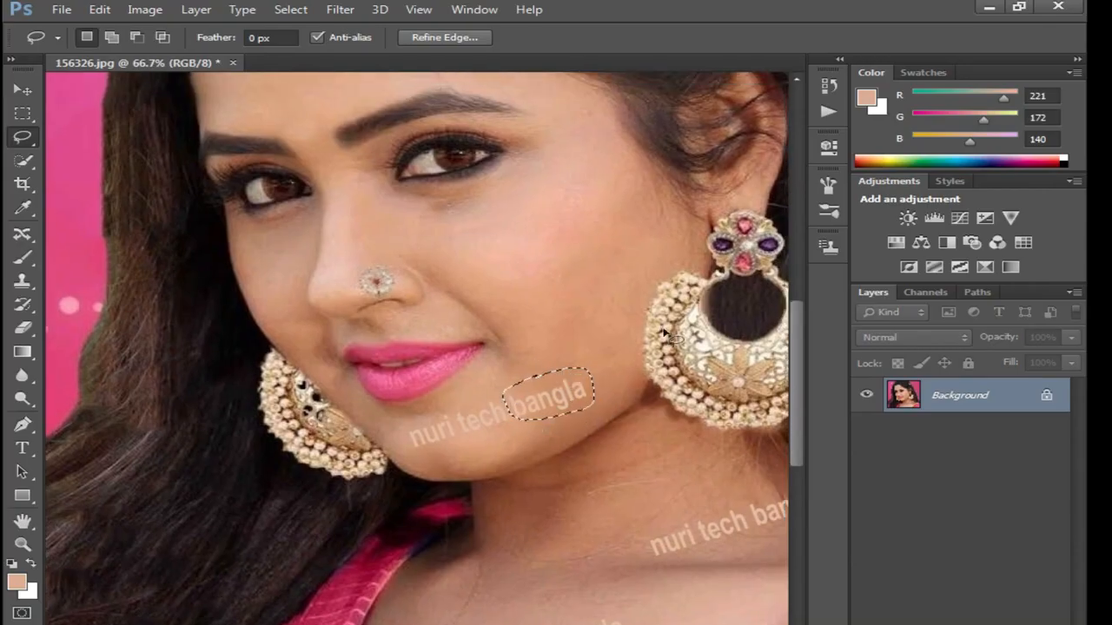
key("shift+F5")
key("Return")
Lasso the remaining "nuri tech" on the chin below the lips, replace it with a Content-Aware fill and deselect.
left_click_drag(474, 397, 529, 401)
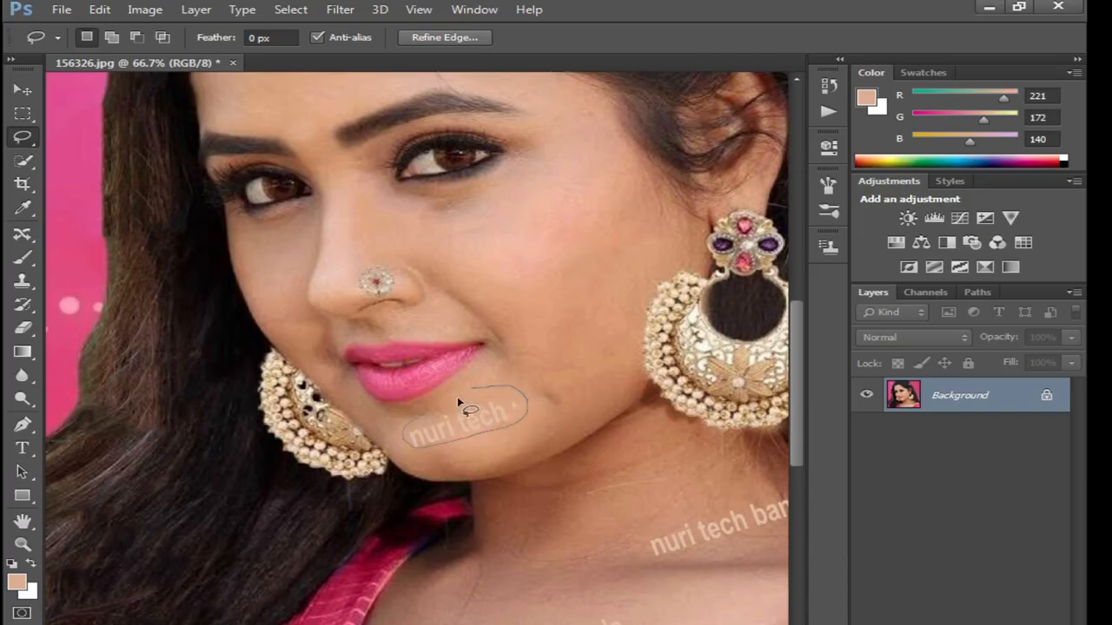
left_click_drag(457, 396, 458, 398)
key("shift+F5")
left_click(914, 361)
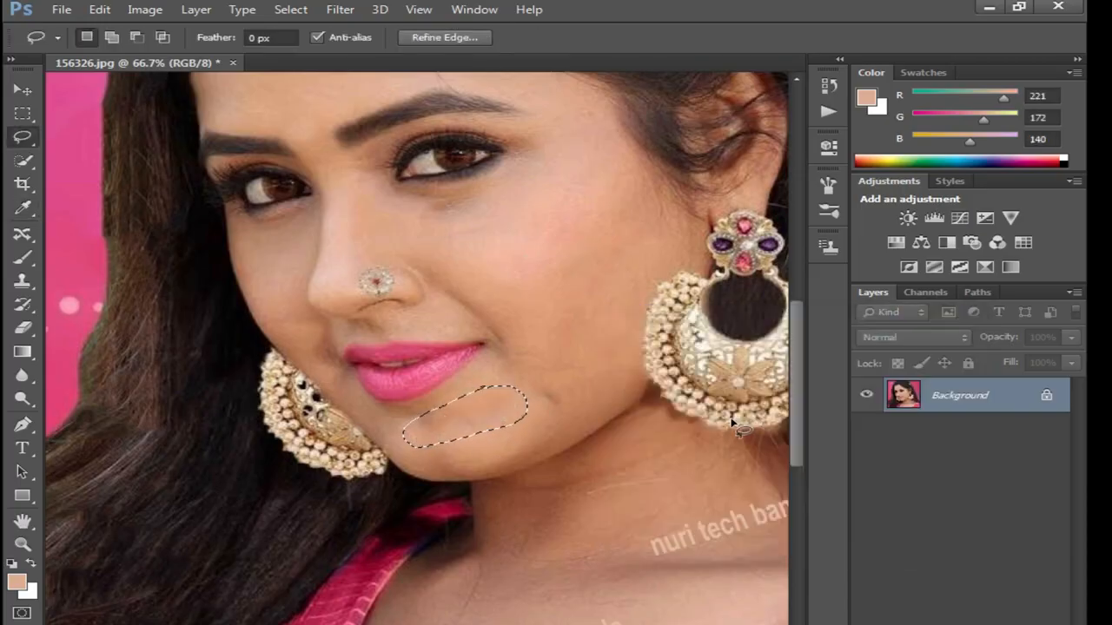
key("ctrl+d")
Lasso the visible part of the watermark on the neck below the large earring and apply a Content-Aware fill.
left_click_drag(793, 520, 793, 483)
key("shift+F5")
left_click(914, 360)
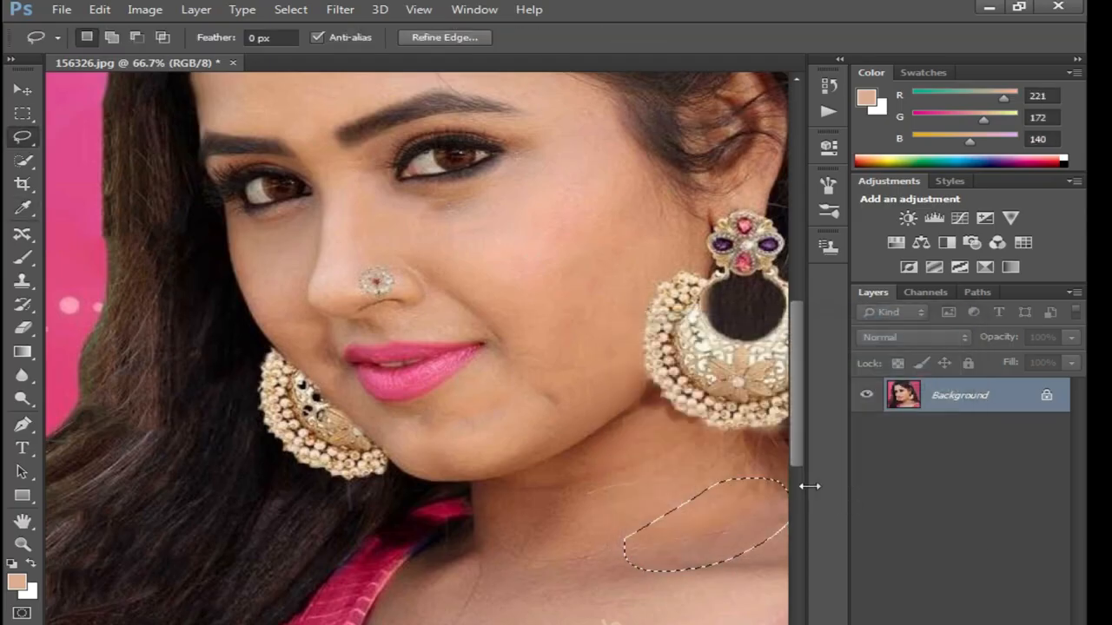
Lasso the "nuri tech bangla" watermark on the chest at the photo's lower edge, replace it with a Content-Aware fill and deselect.
mouse_move(557, 562)
left_mouse_down()
mouse_move(550, 425)
mouse_move(613, 483)
left_mouse_up()
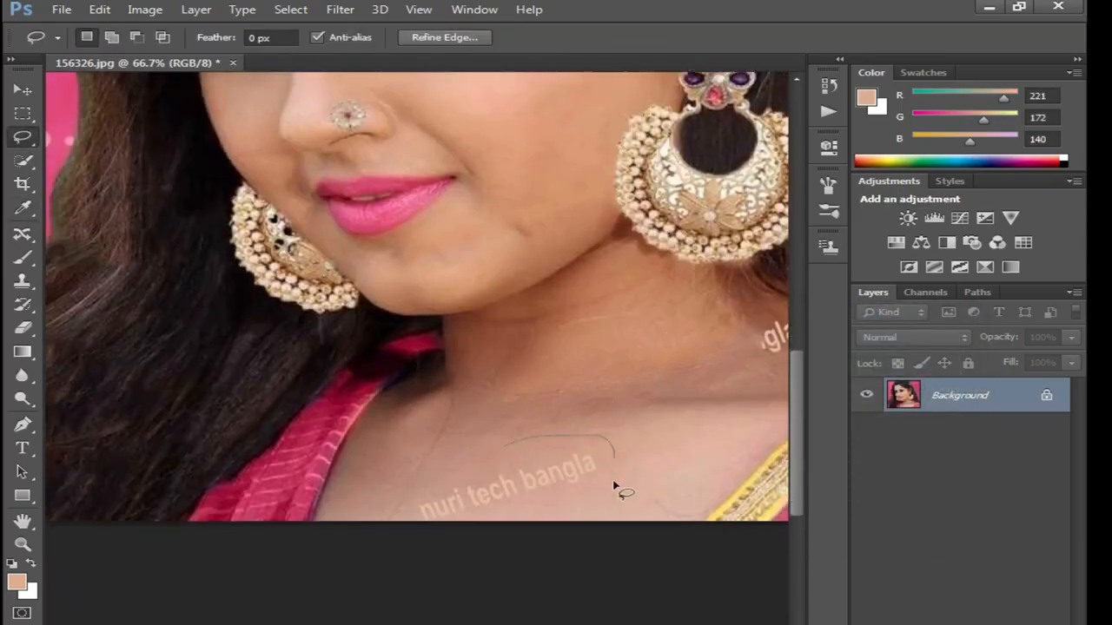
left_click_drag(405, 469, 508, 445)
key("shift+F5")
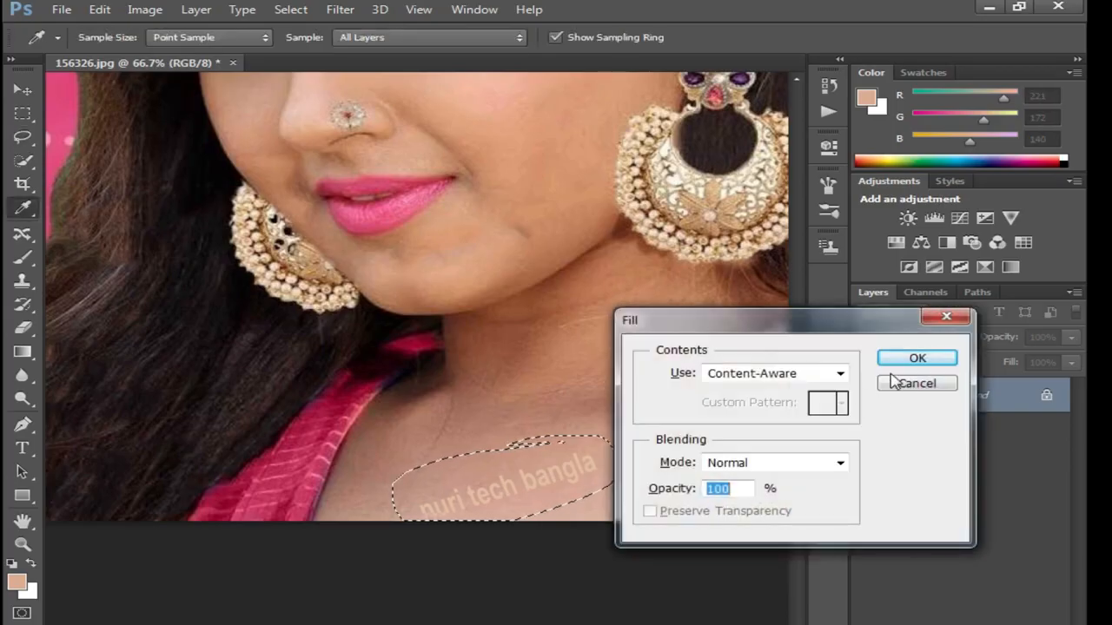
key("Return")
key("ctrl+d")
Lasso the dark smudge on the chest skin, replace it with a Content-Aware fill and deselect.
mouse_move(695, 410)
left_mouse_down()
mouse_move(573, 427)
mouse_move(317, 496)
mouse_move(335, 491)
left_mouse_up()
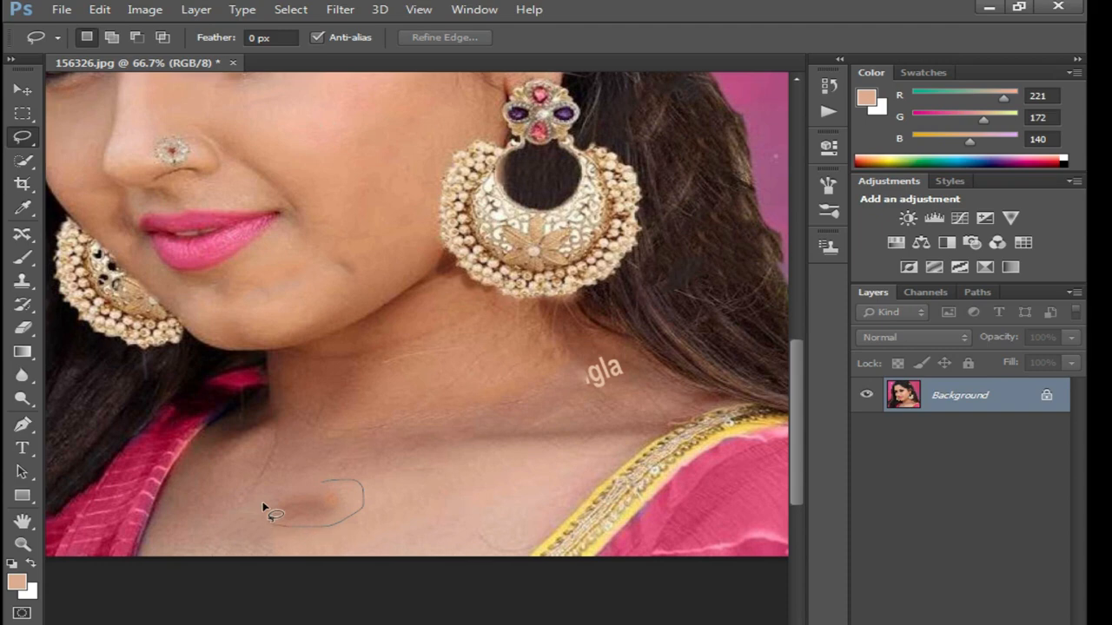
left_click_drag(264, 505, 264, 507)
key("shift+F5")
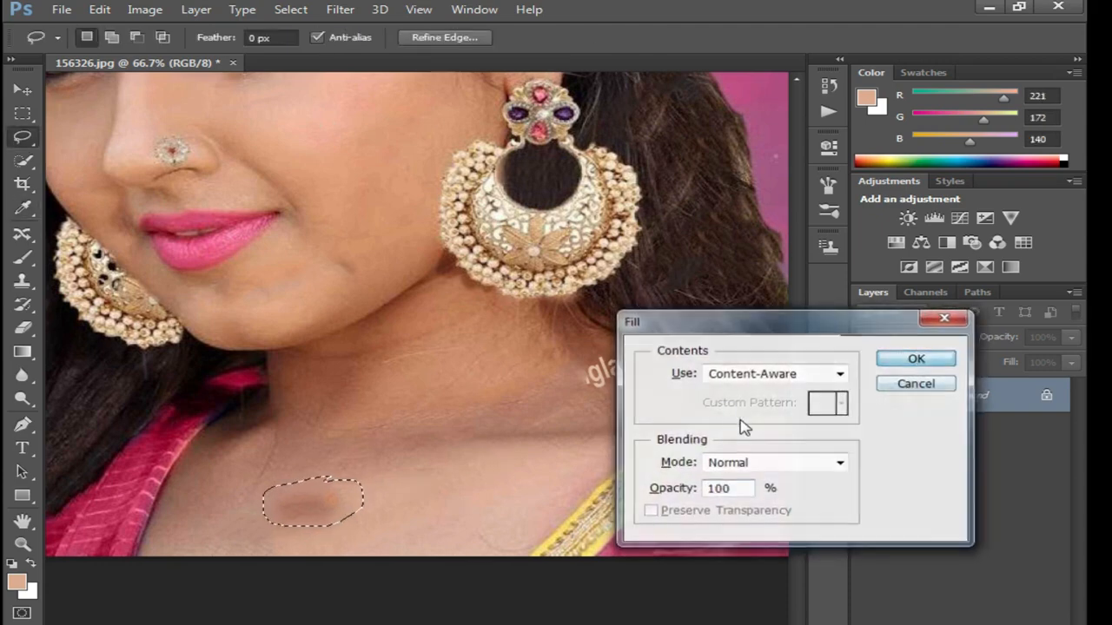
key("Return")
key("ctrl+d")
Lasso the leftover "gla" letters on the neck beside the hair, replace them with a Content-Aware fill and deselect.
left_click_drag(589, 372, 557, 382)
key("shift+F5")
key("Return")
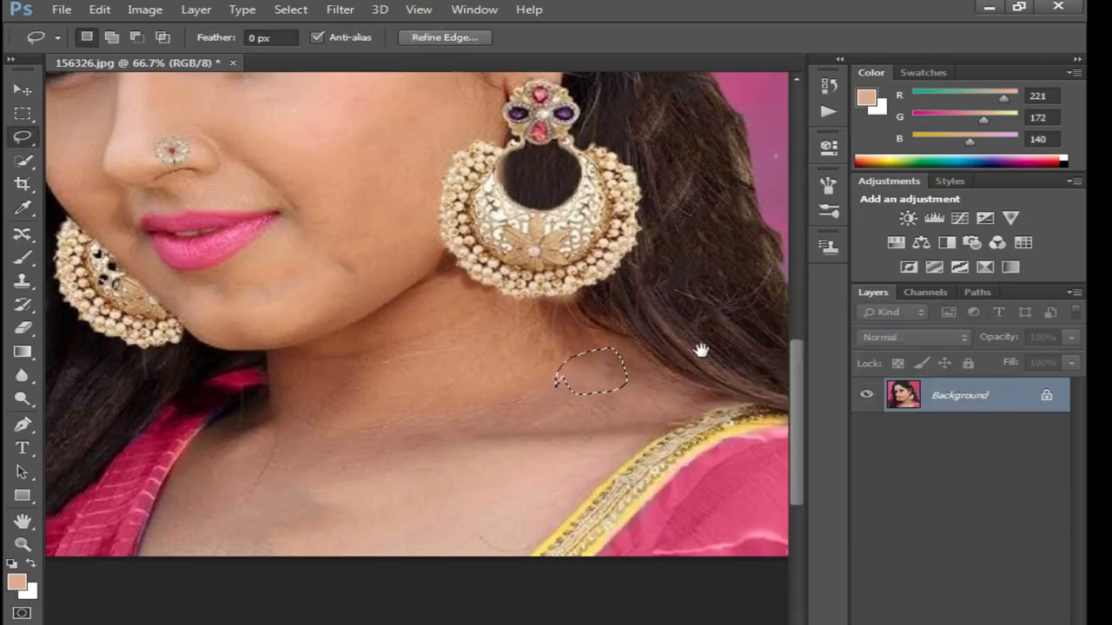
left_click_drag(701, 350, 446, 327)
key("ctrl+minus")
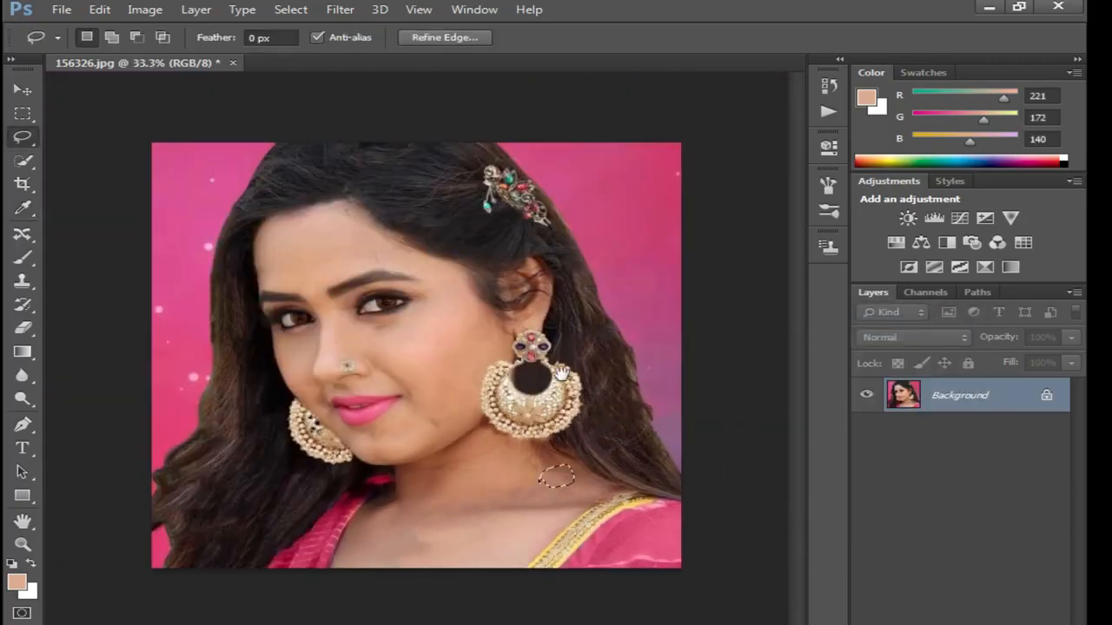
key("ctrl+d")
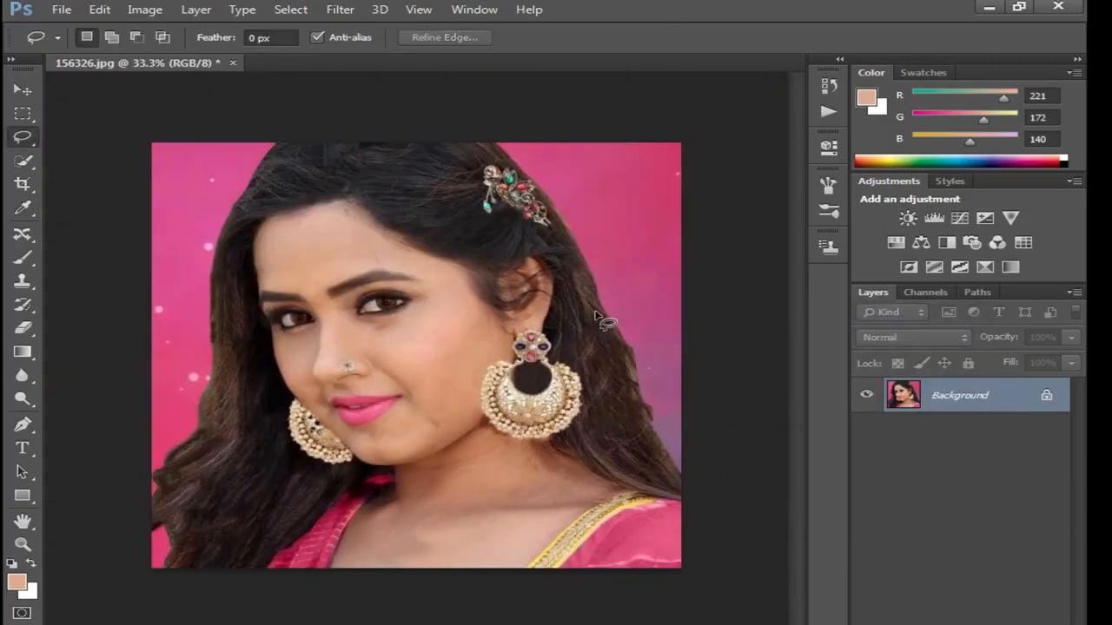
Check the retouched face up close and duplicate the Background layer.
key("ctrl+plus")
key("ctrl+plus")
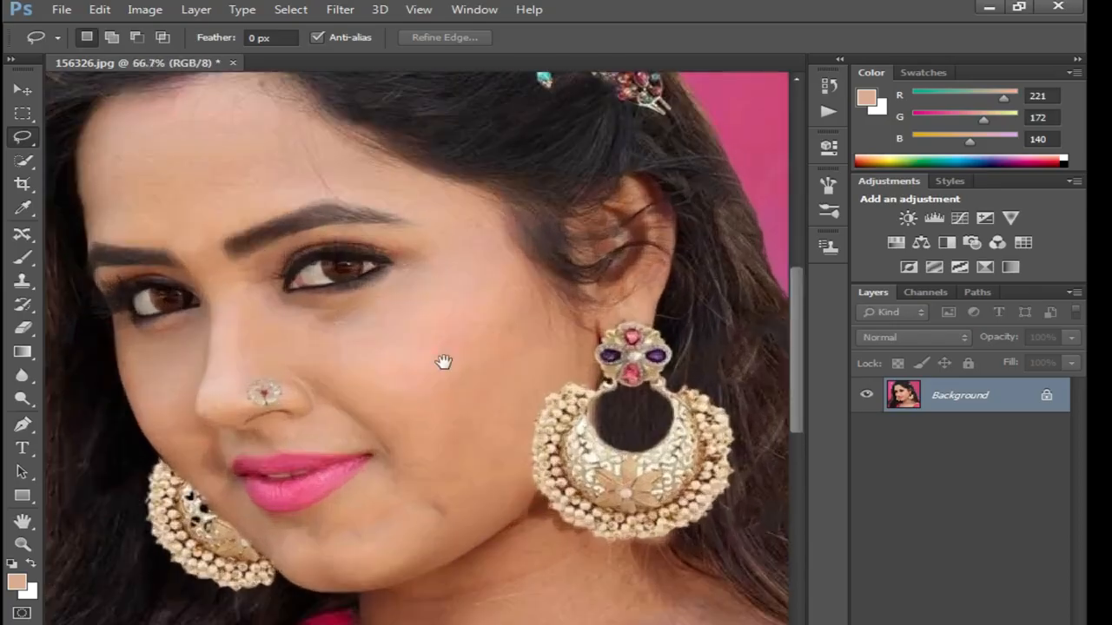
left_click_drag(441, 362, 509, 315)
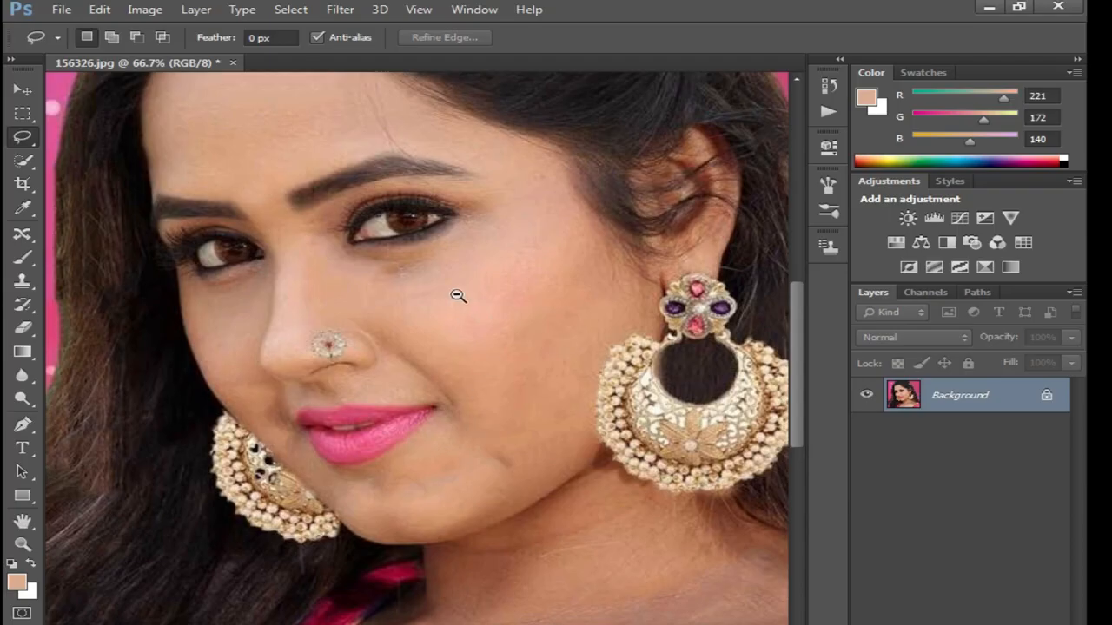
scroll(458, 293, "down", 1)
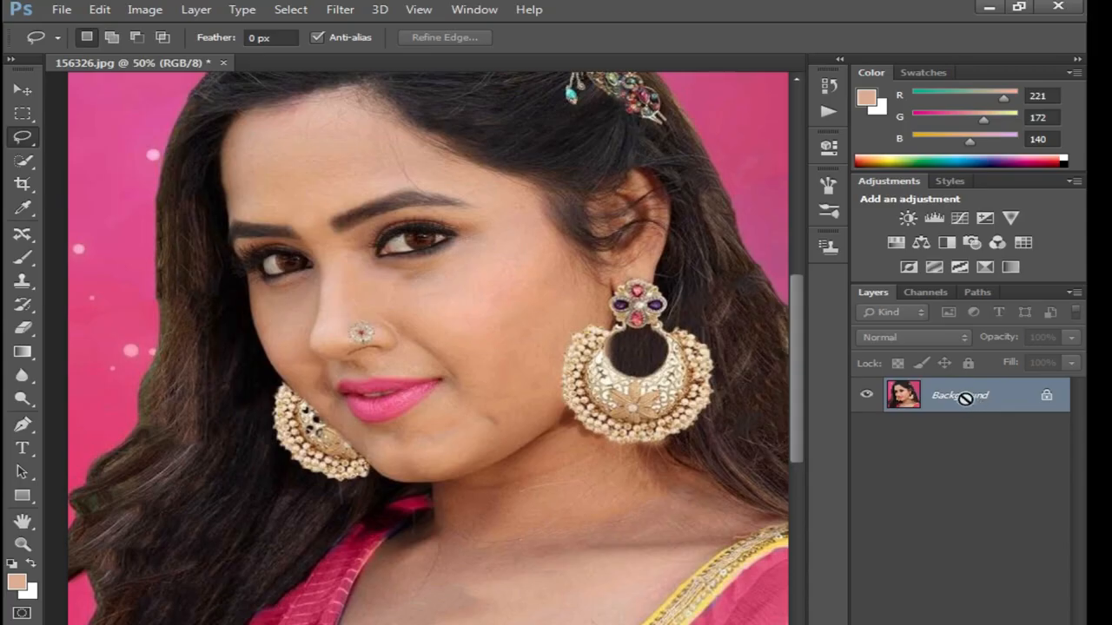
key("ctrl+j")
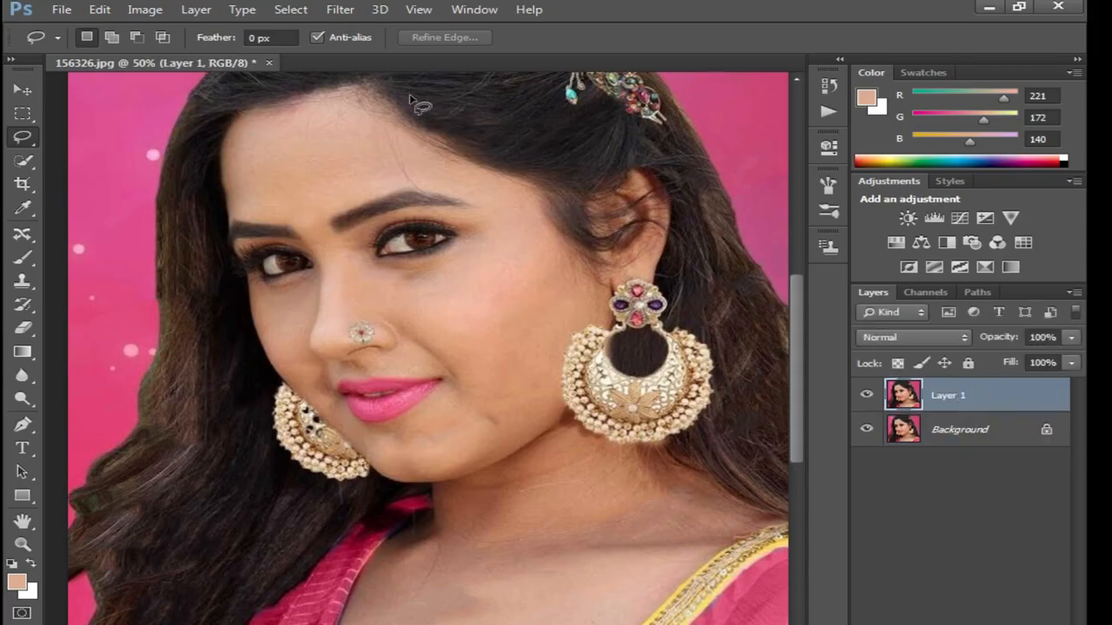
Open the Smart Sharpen filter for the duplicated layer and frame the face at 50% in its preview.
left_click(340, 10)
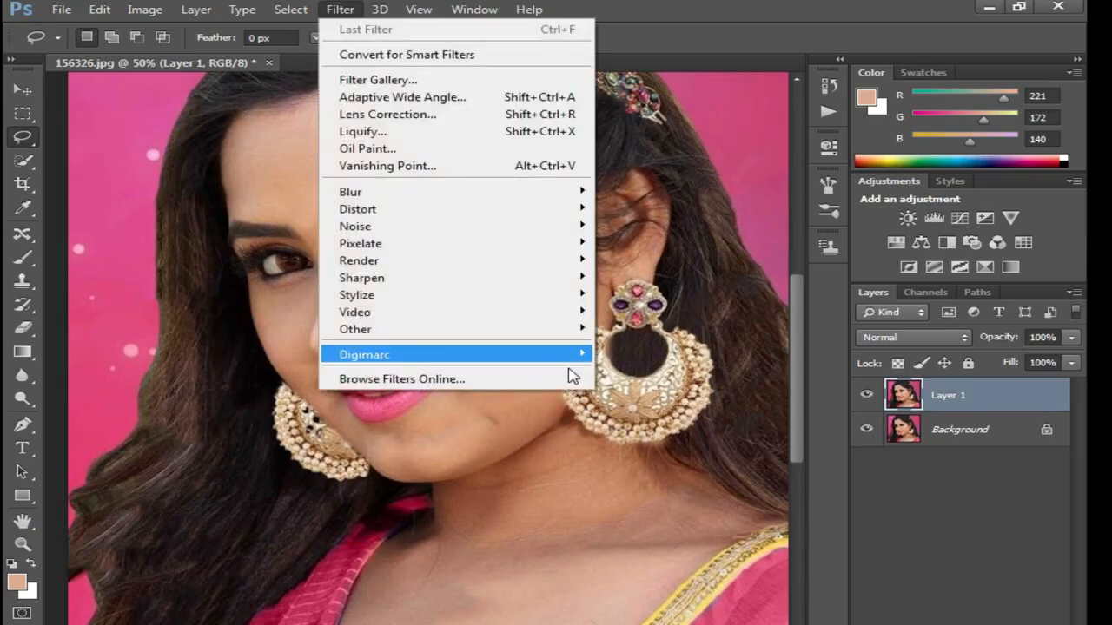
mouse_move(397, 201)
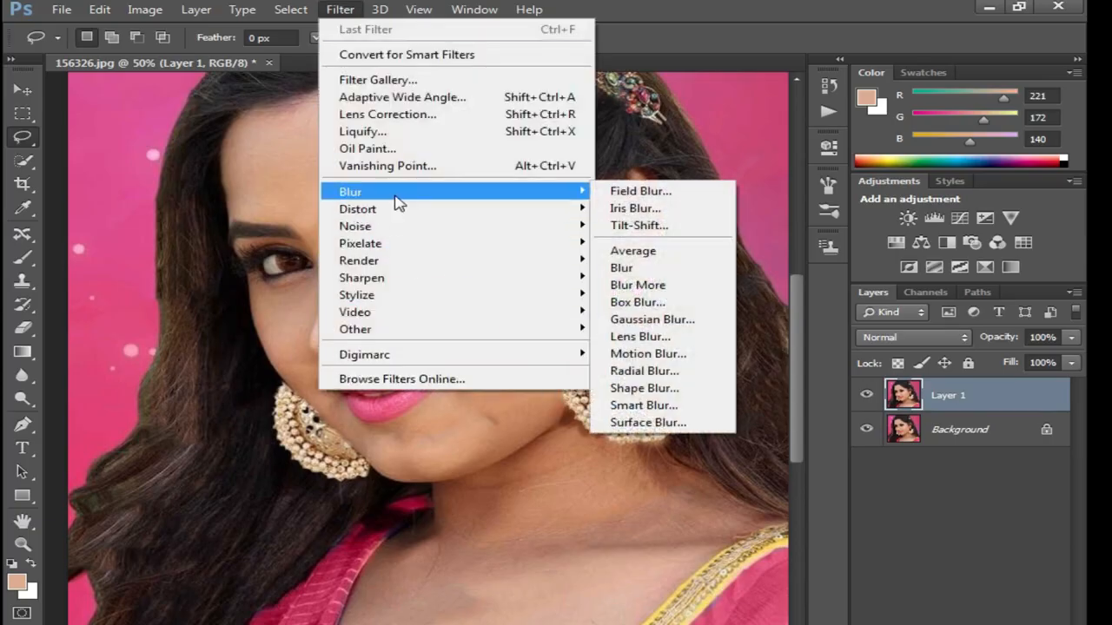
mouse_move(432, 288)
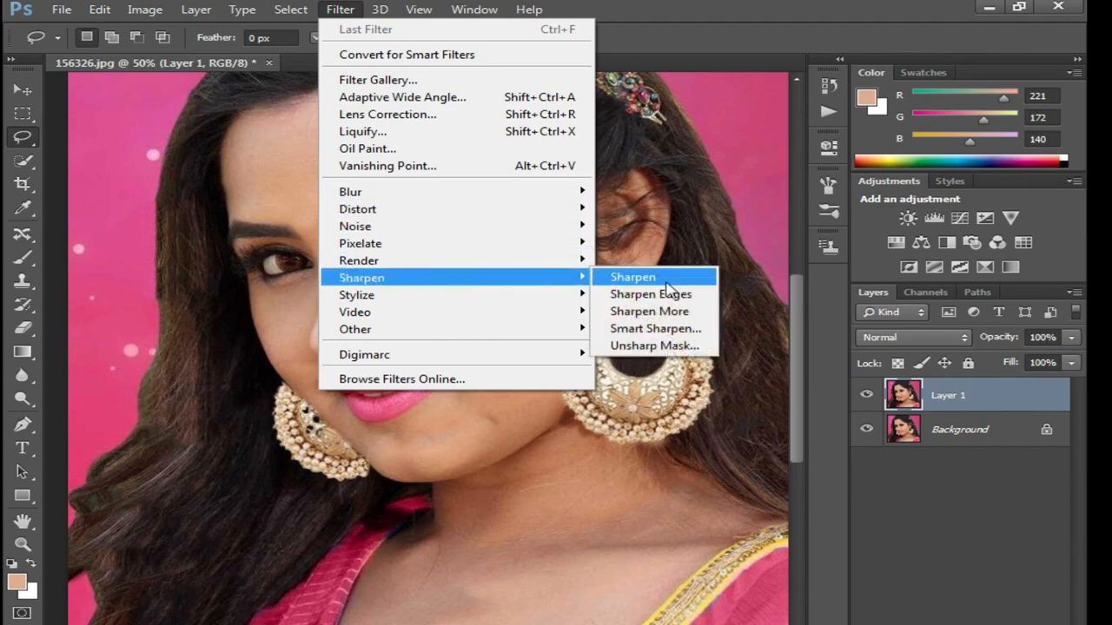
left_click(677, 330)
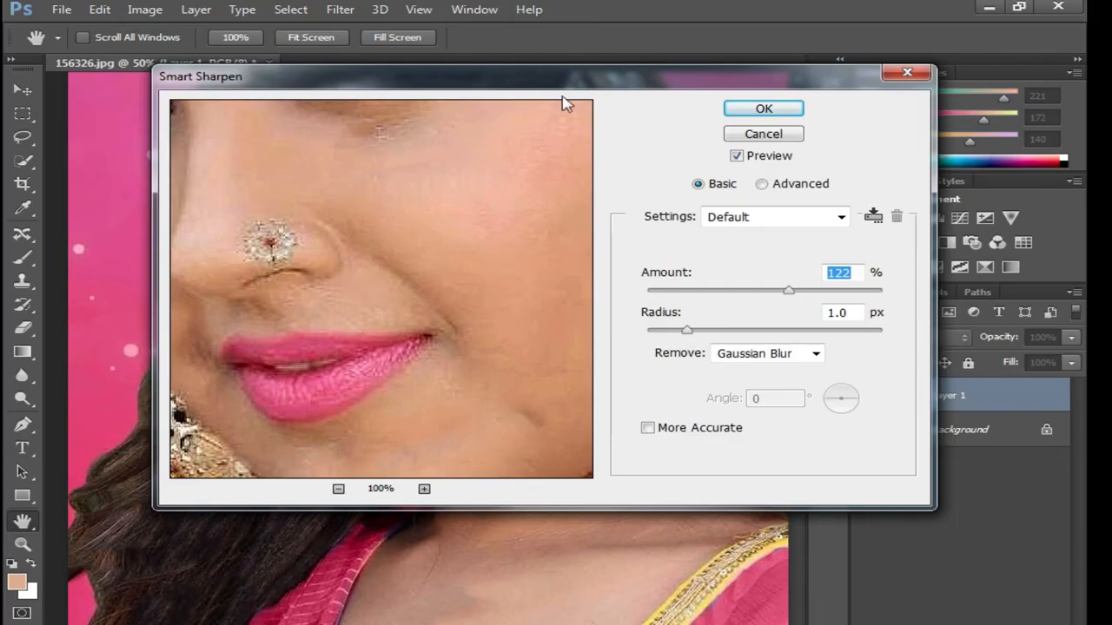
left_click_drag(585, 89, 782, 153)
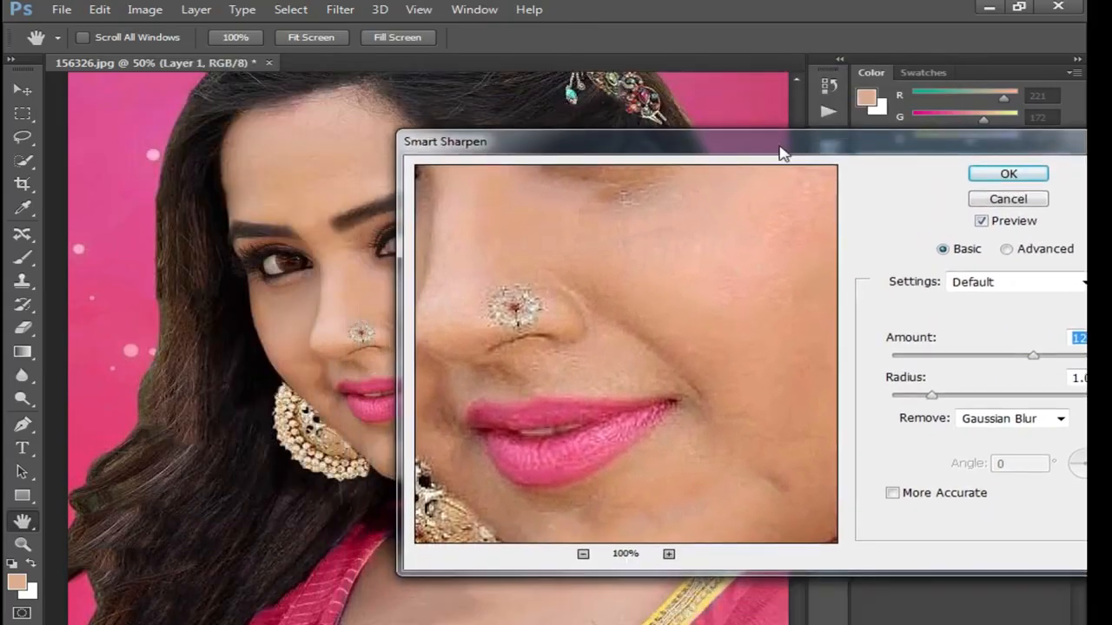
left_click_drag(703, 324, 768, 331)
left_click(709, 368, "alt")
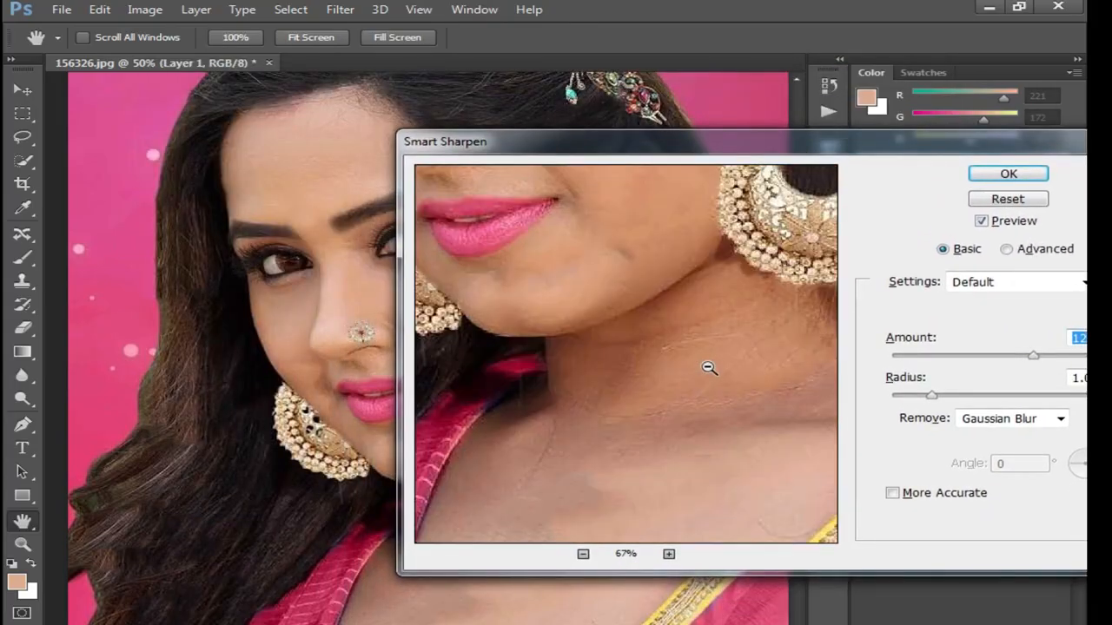
left_click(709, 368, "alt")
key("alt+space")
left_click_drag(653, 315, 779, 447)
left_click_drag(683, 392, 750, 393)
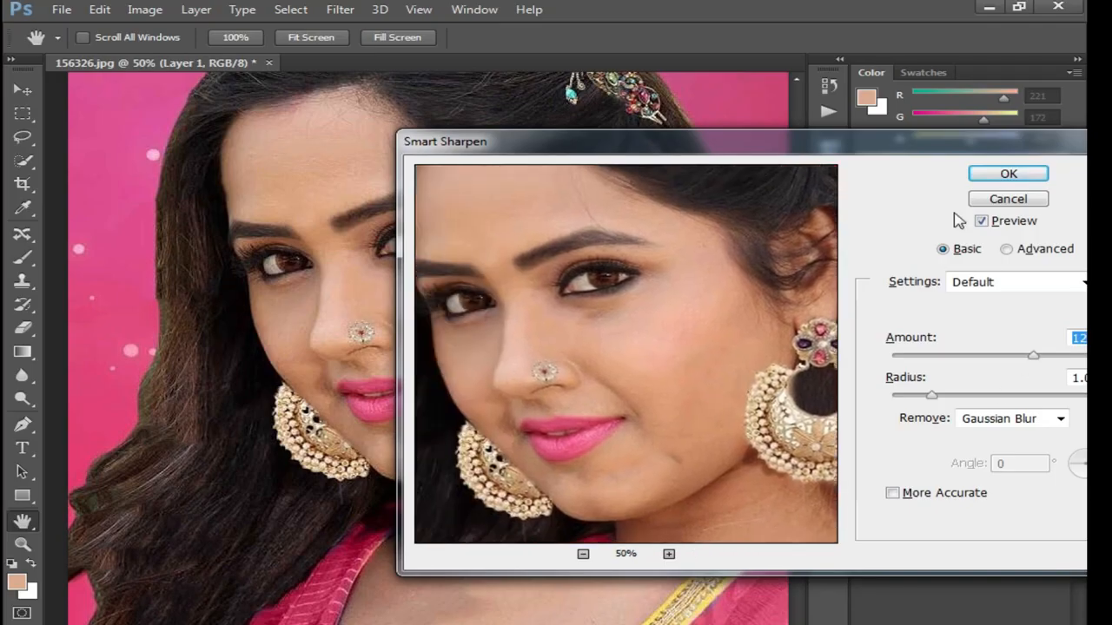
Apply Smart Sharpen to the duplicated layer with an amount of 328% and a radius of 0.1 px, removing Gaussian Blur.
left_click_drag(901, 147, 800, 146)
left_click_drag(938, 353, 970, 354)
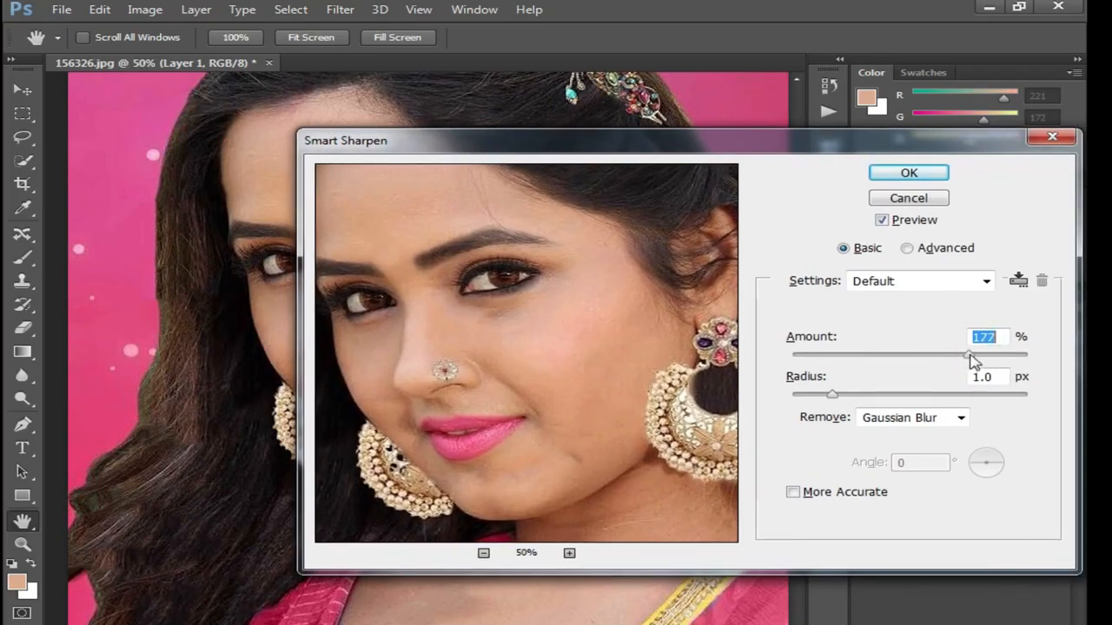
left_click_drag(836, 396, 774, 397)
left_click_drag(970, 355, 1011, 356)
left_click_drag(808, 159, 782, 244)
left_click_drag(804, 187, 808, 159)
left_click(841, 192)
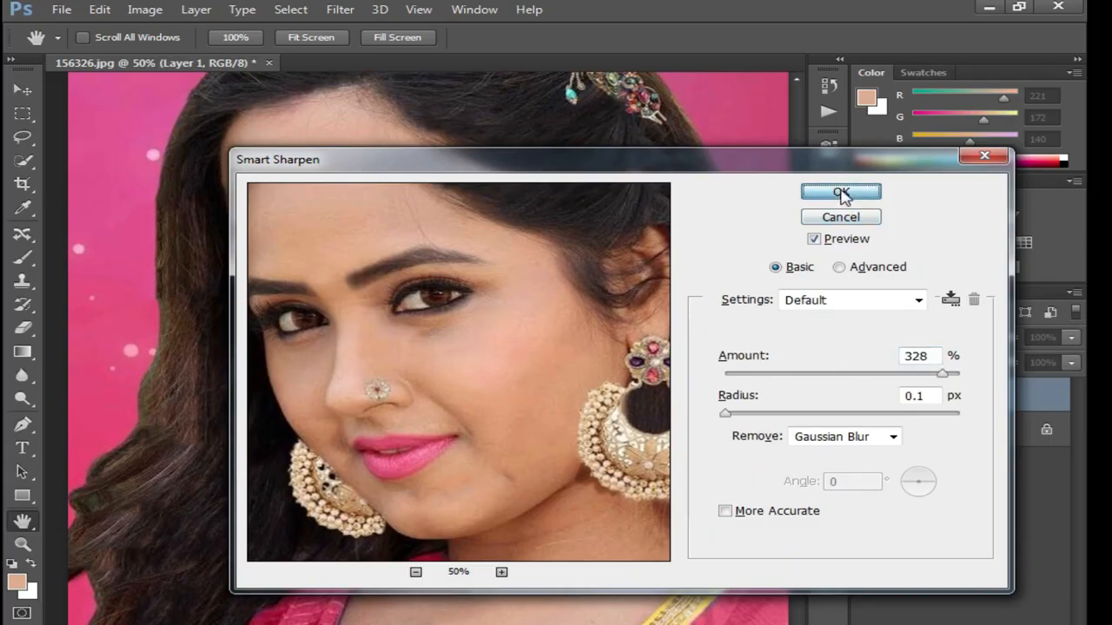
key("l")
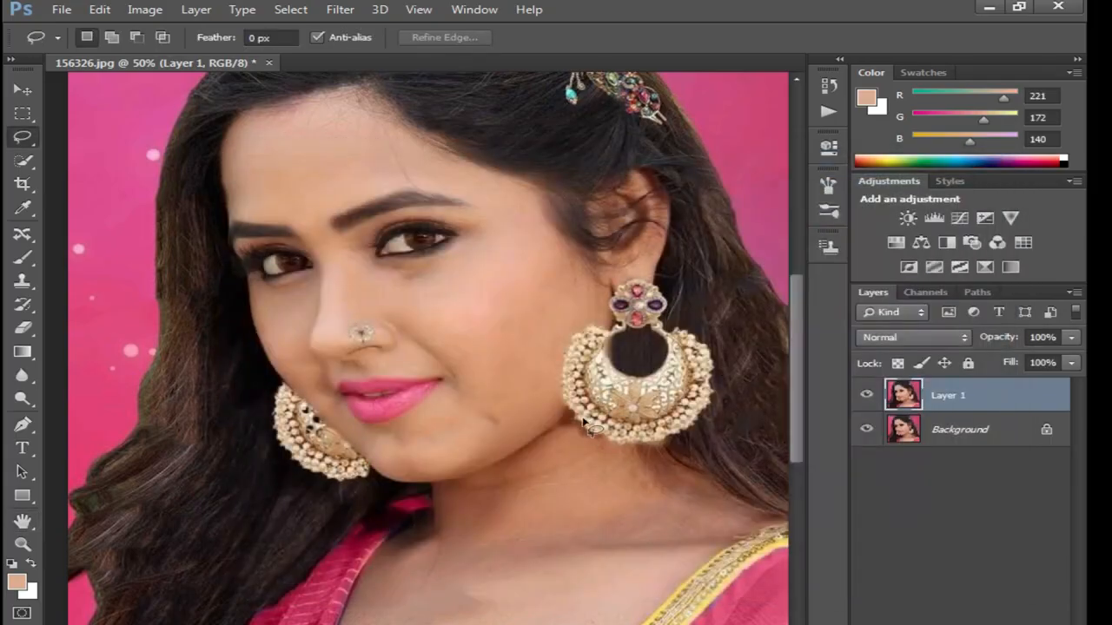
Apply Smart Blur to the duplicated layer with a radius of 12.9 and a threshold of 25.0 at low quality.
left_click(340, 10)
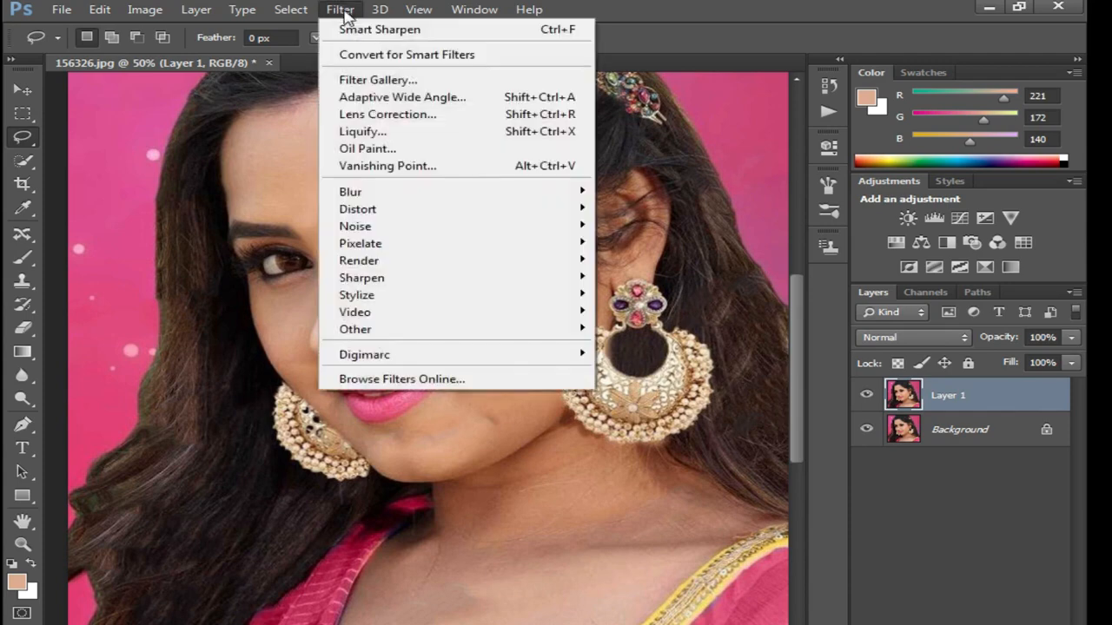
mouse_move(545, 199)
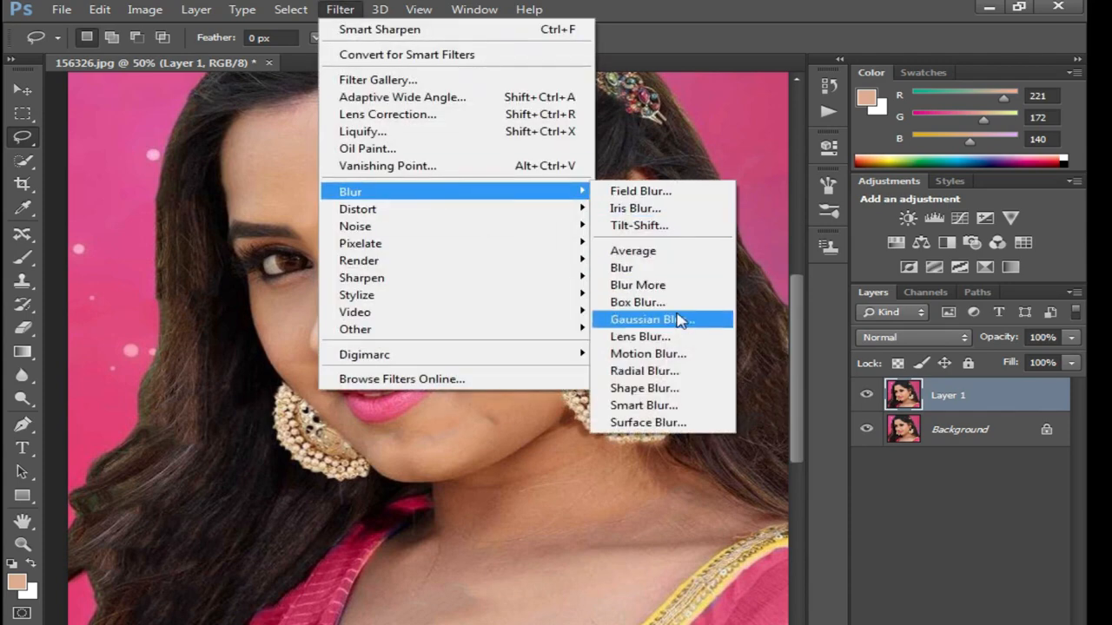
left_click(674, 410)
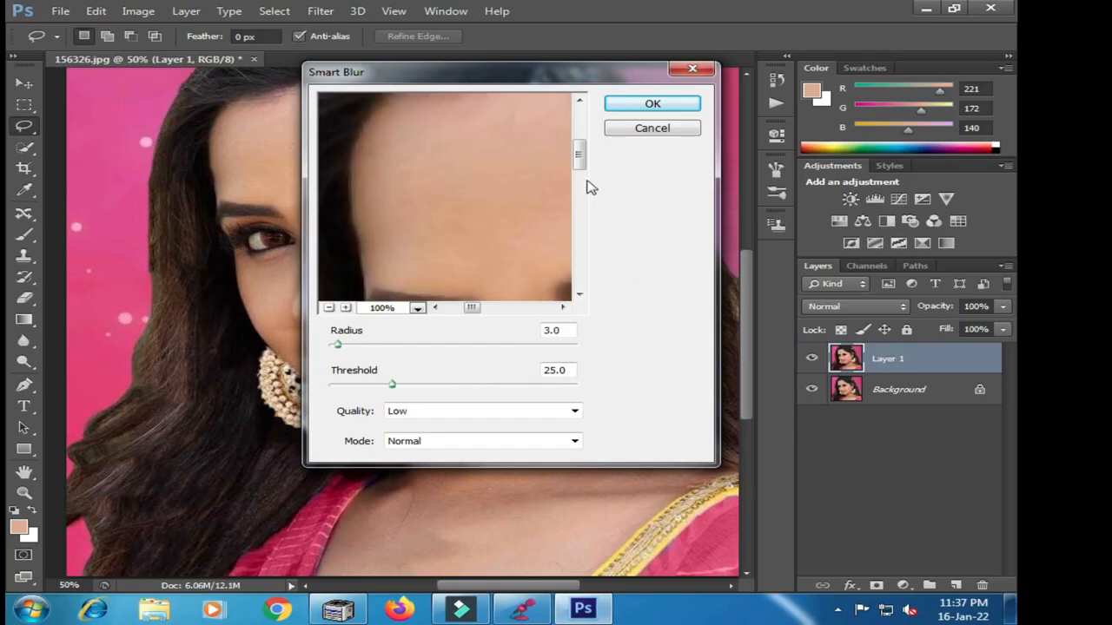
left_click_drag(495, 203, 424, 210)
mouse_move(499, 226)
left_mouse_down()
mouse_move(482, 203)
mouse_move(486, 238)
mouse_move(498, 235)
left_mouse_up()
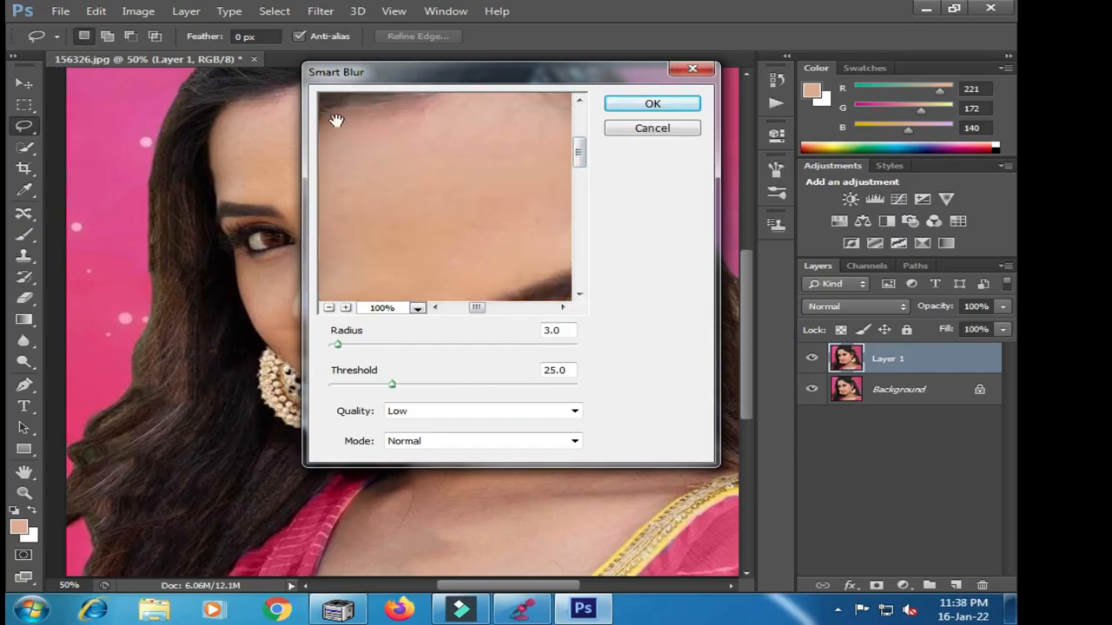
left_click_drag(453, 193, 488, 197)
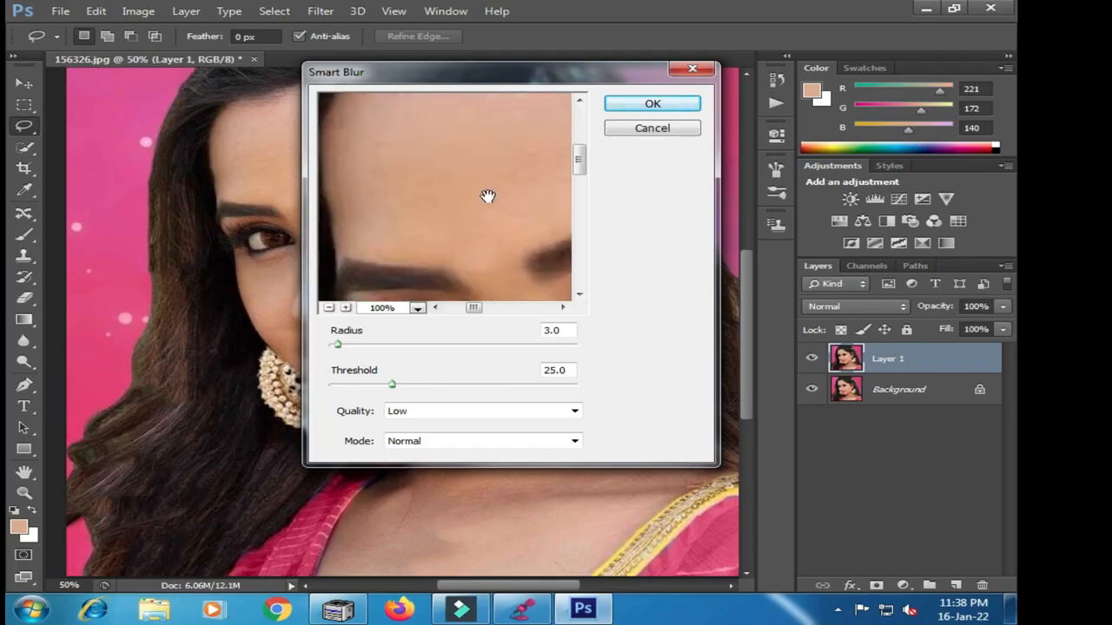
left_click_drag(337, 345, 394, 346)
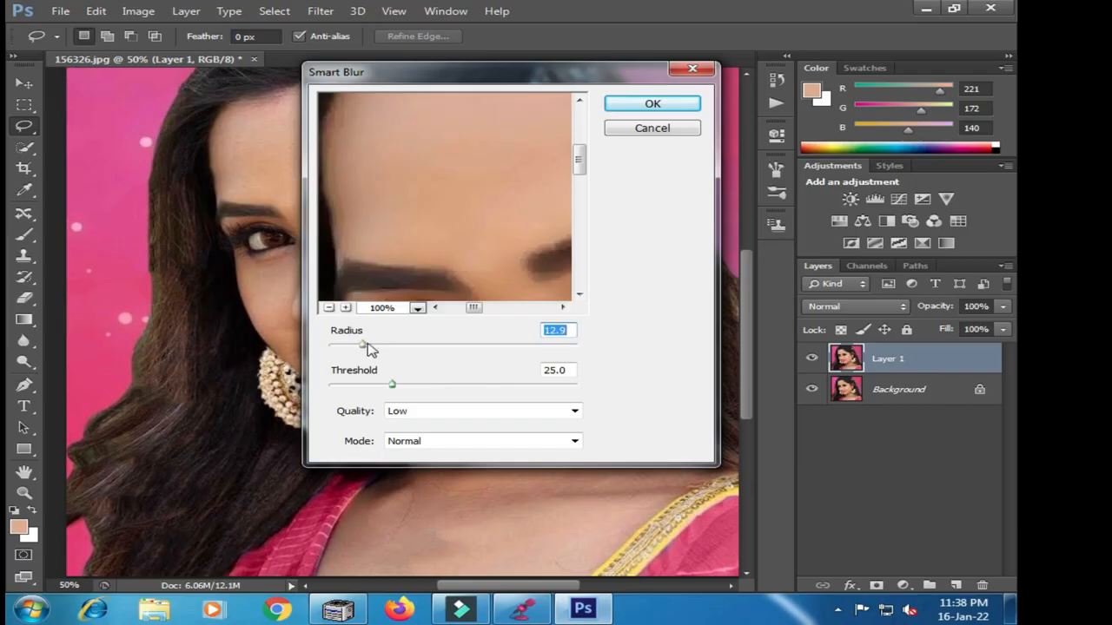
left_click_drag(519, 90, 733, 119)
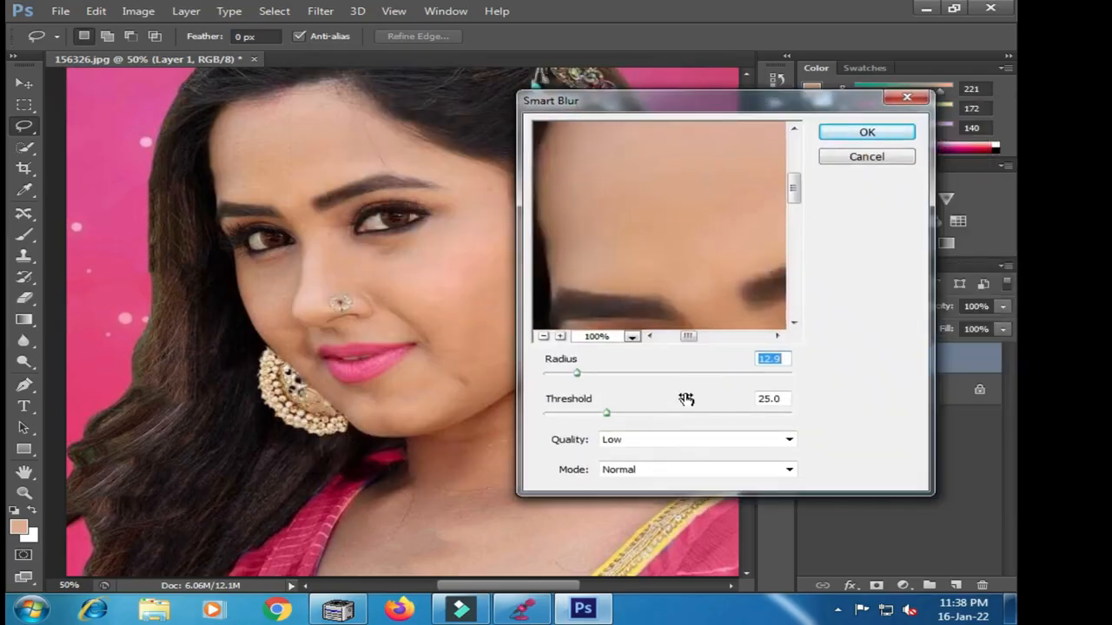
left_click(864, 134)
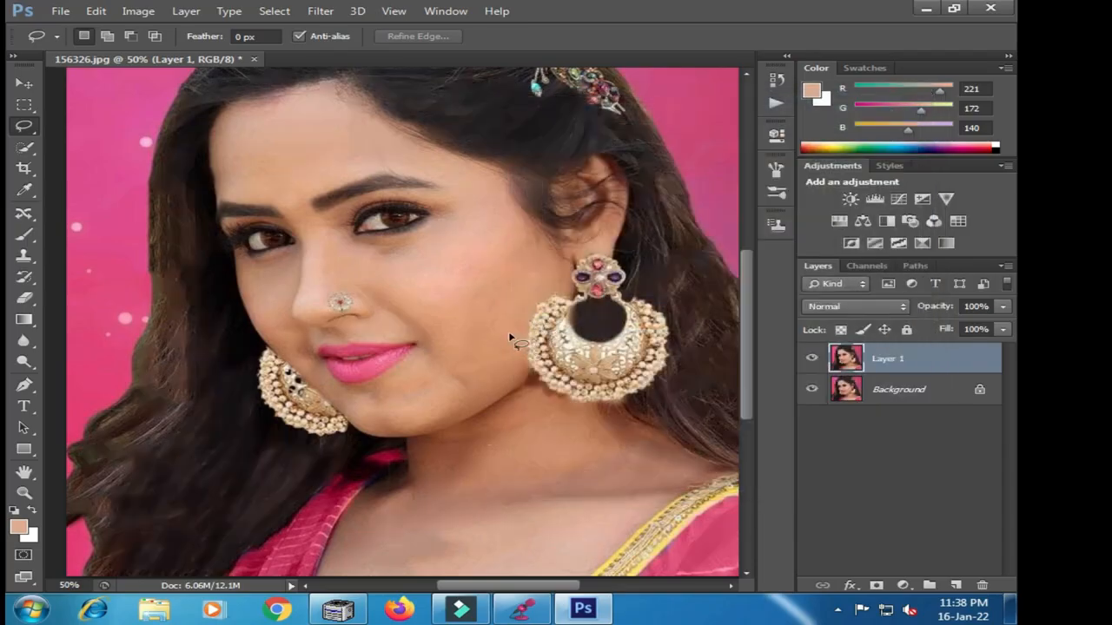
Inspect the smoothed face, reopen Smart Blur and try a radius of 70.5 with a threshold of 69.9.
left_click(429, 305)
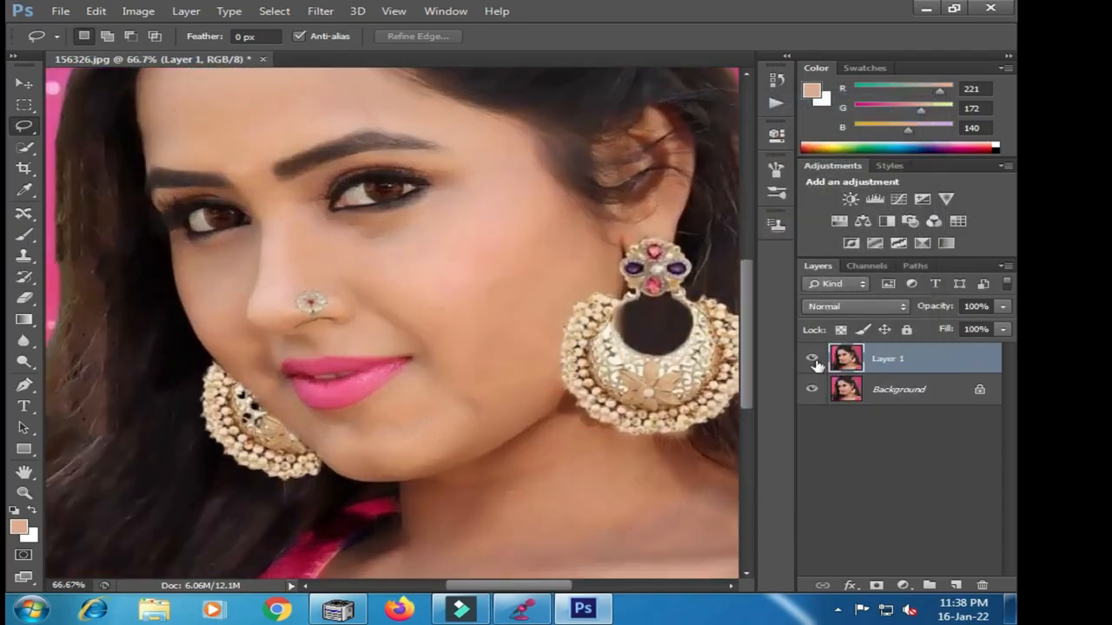
left_click(461, 273)
left_click(486, 343, "alt")
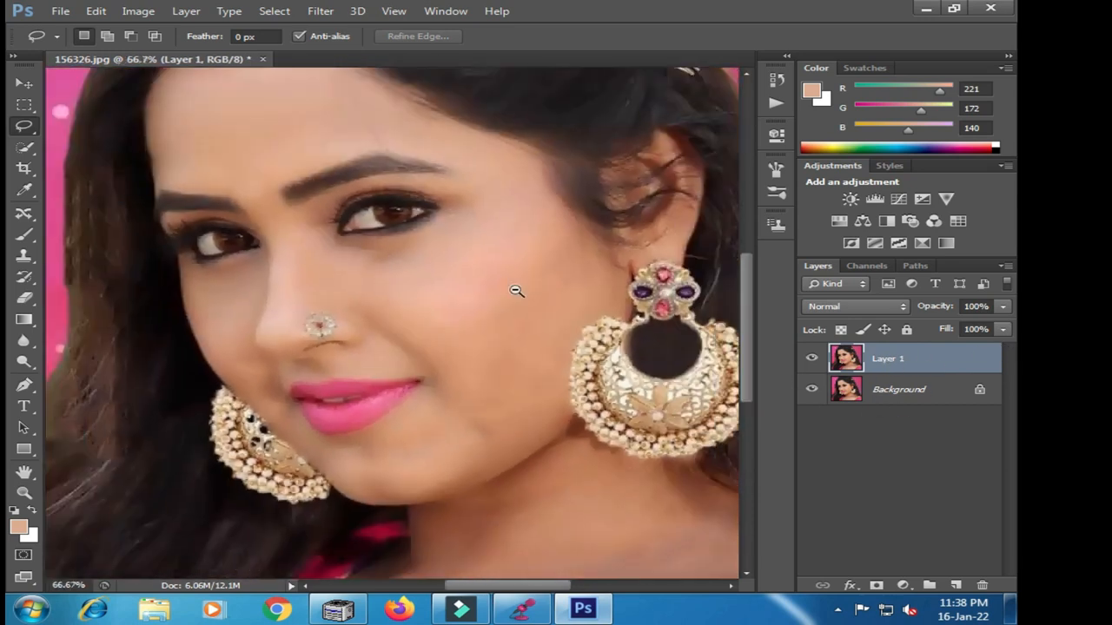
left_click(320, 10)
mouse_move(395, 184)
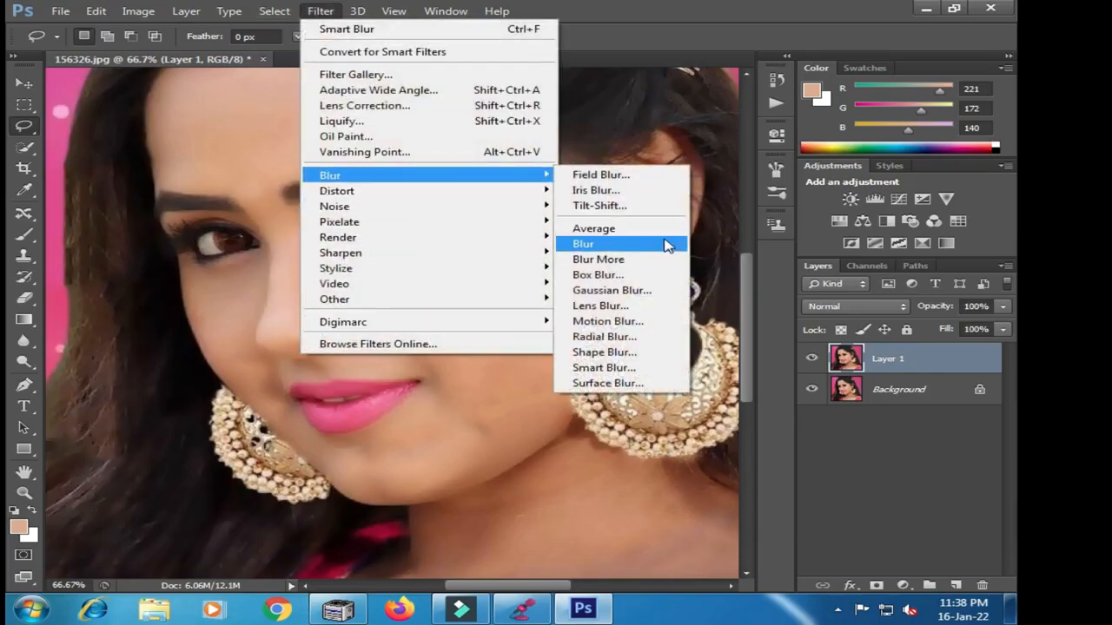
left_click(644, 374)
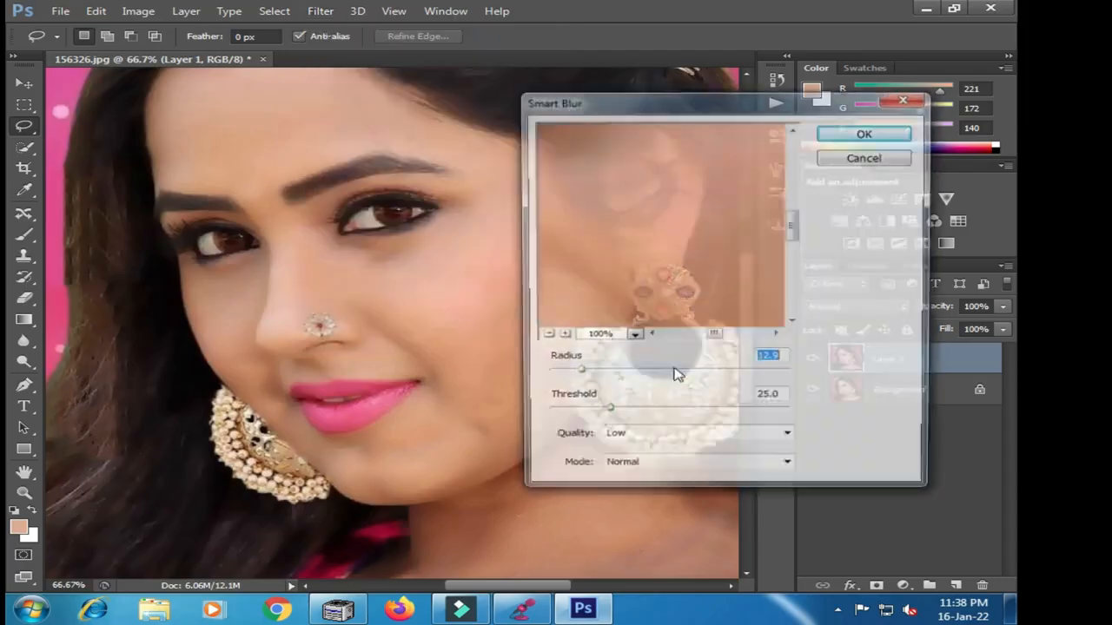
left_click_drag(644, 250, 715, 224)
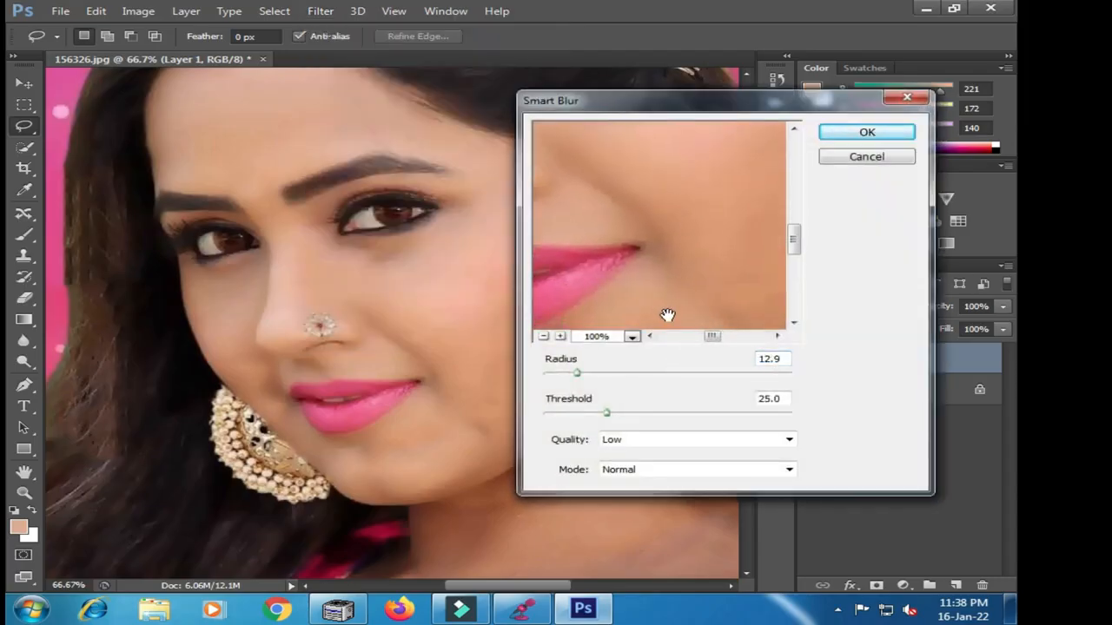
left_click(587, 373)
left_click_drag(607, 413, 718, 414)
left_click_drag(589, 373, 720, 376)
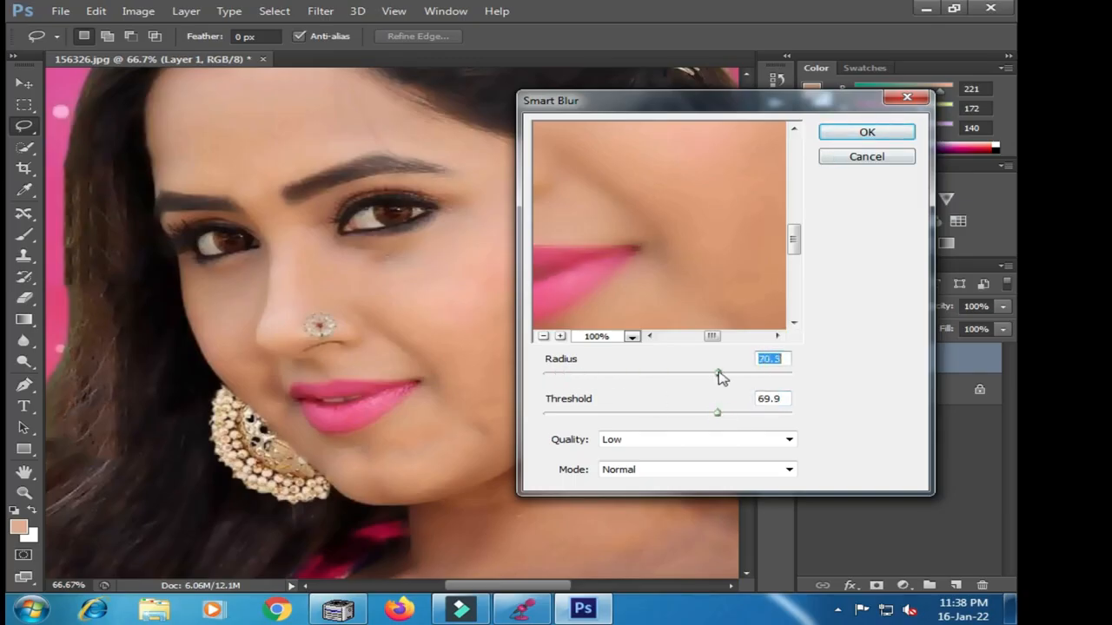
Preview the upper face, reduce the Smart Blur radius to near its minimum, raise the threshold further and apply the filter.
left_click_drag(747, 217, 769, 307)
left_click_drag(732, 200, 727, 322)
left_click_drag(718, 173, 717, 276)
left_click_drag(718, 373, 553, 374)
left_click_drag(718, 414, 757, 412)
left_click(863, 134)
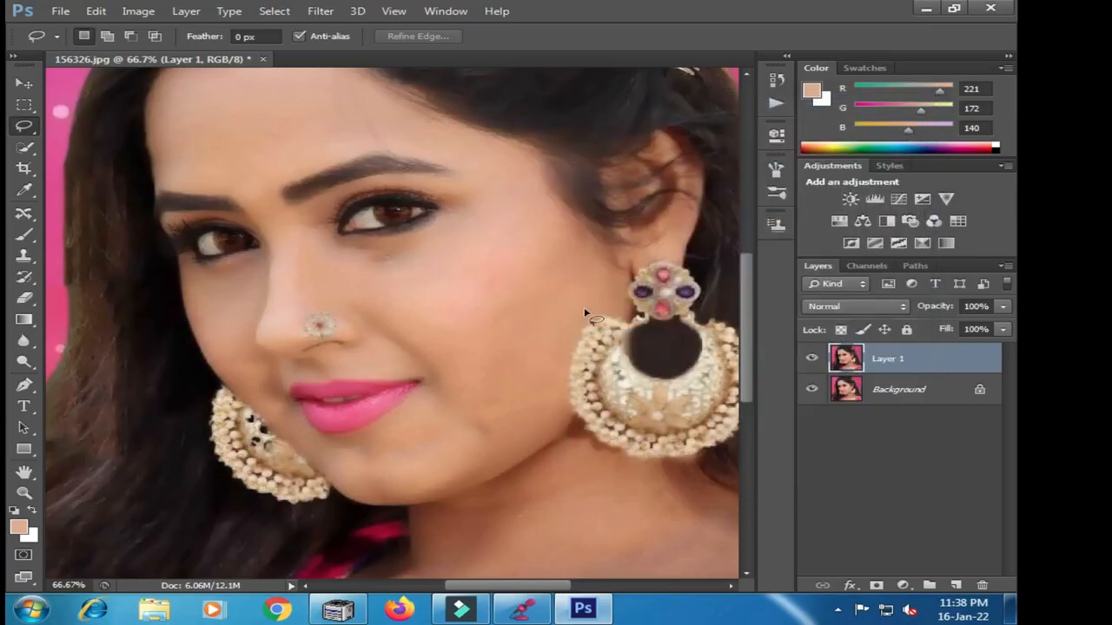
Open Smart Sharpen for the blurred layer and set its amount to 42%.
left_click(485, 332, "ctrl+alt")
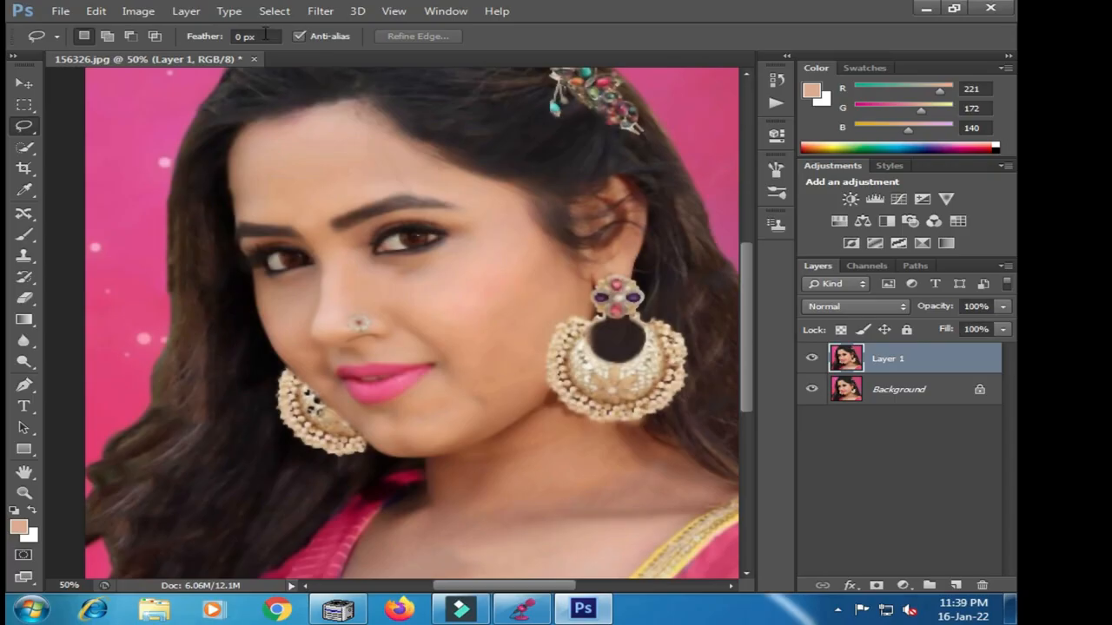
left_click(320, 11)
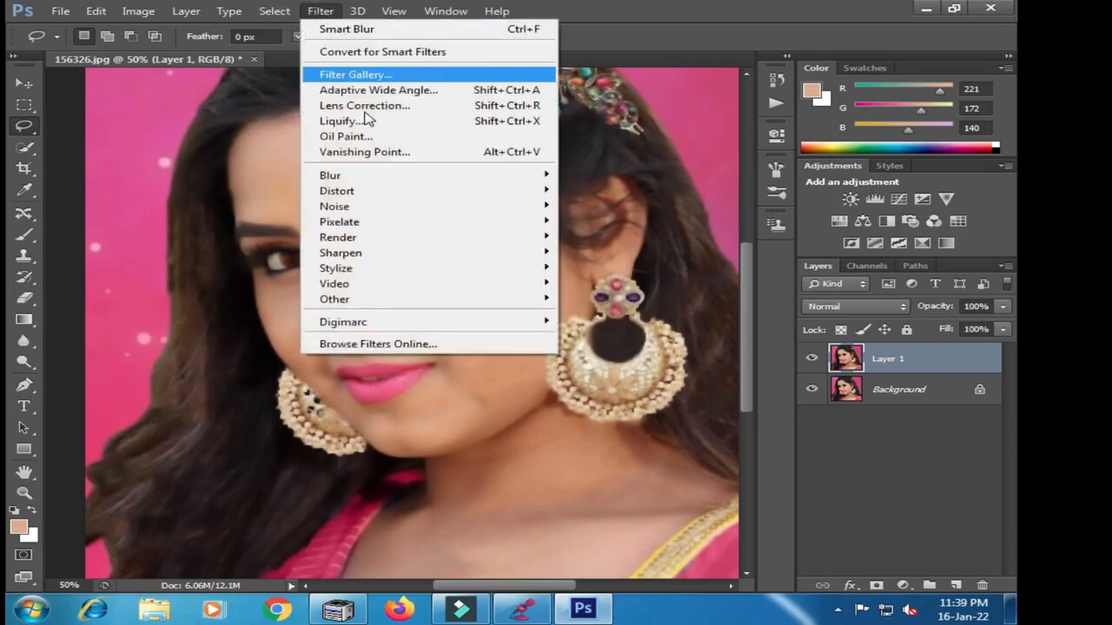
mouse_move(446, 253)
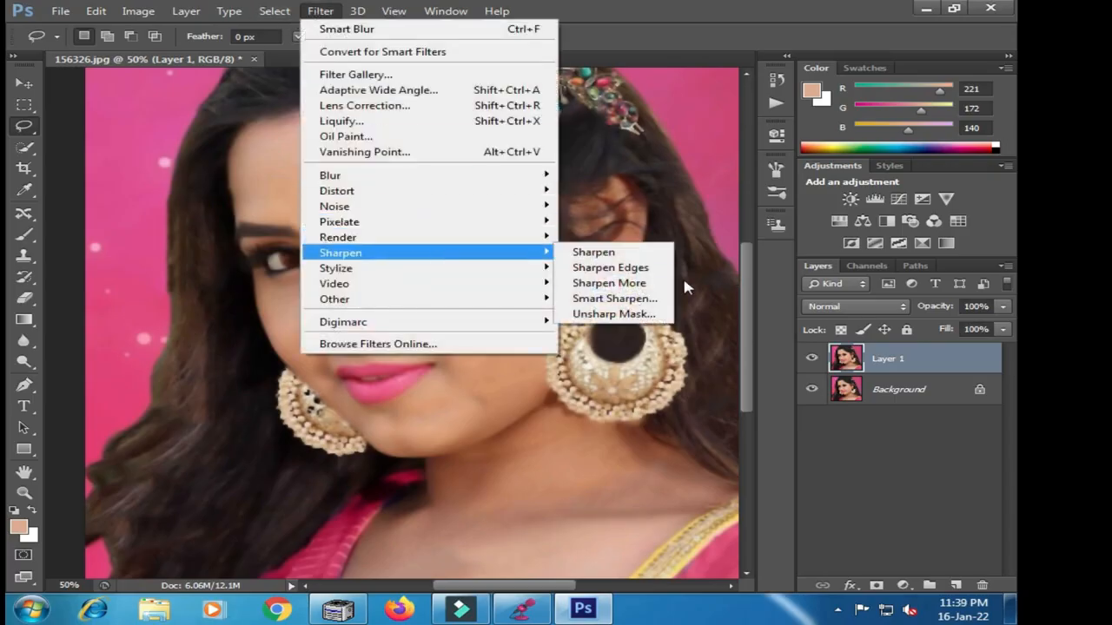
left_click(643, 298)
left_click_drag(530, 152, 797, 117)
left_click_drag(887, 114, 739, 103)
left_click_drag(1001, 296, 854, 297)
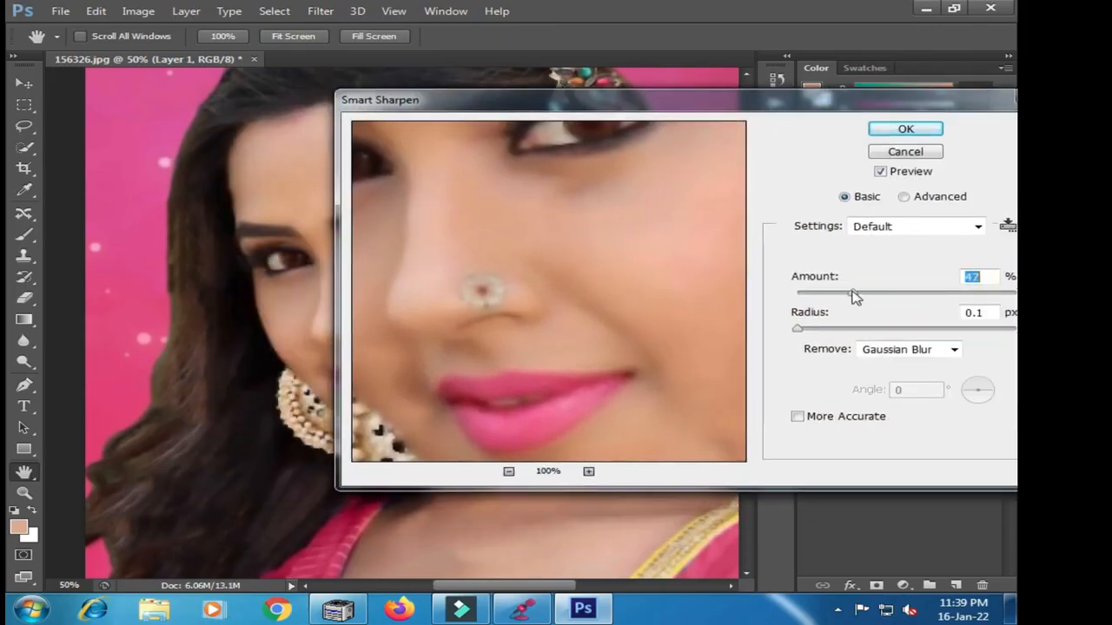
Apply Smart Sharpen with an amount of 47% and a radius of 11.7 px while watching the face in the image.
left_click_drag(808, 332, 972, 334)
left_click_drag(858, 106, 900, 318)
left_click_drag(990, 539, 945, 542)
left_click_drag(880, 508, 898, 542)
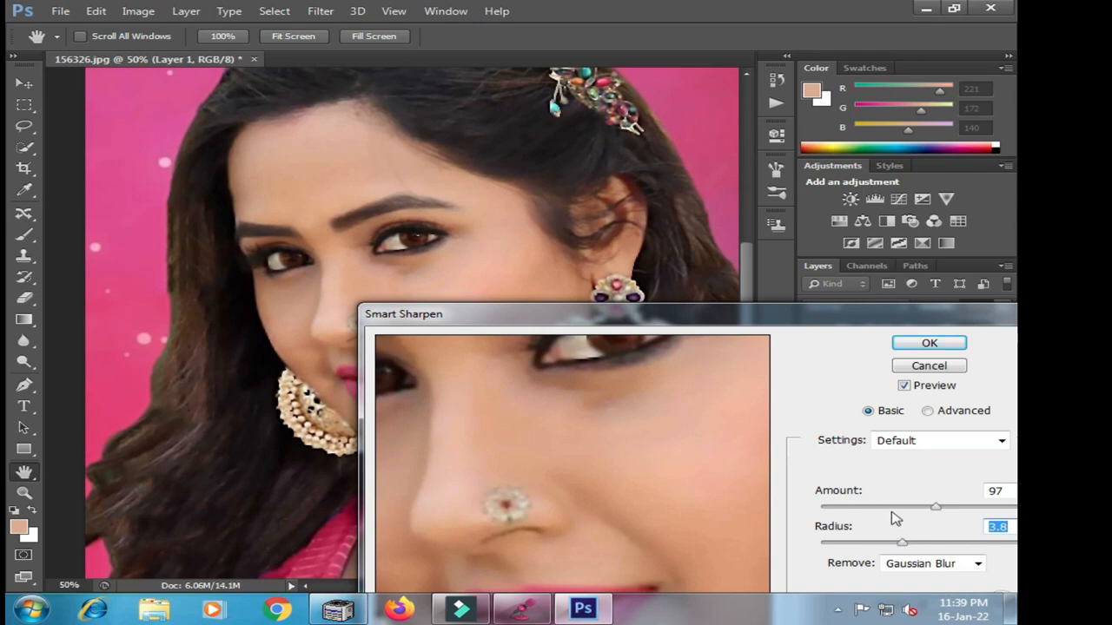
left_click_drag(934, 509, 952, 543)
left_click(928, 344)
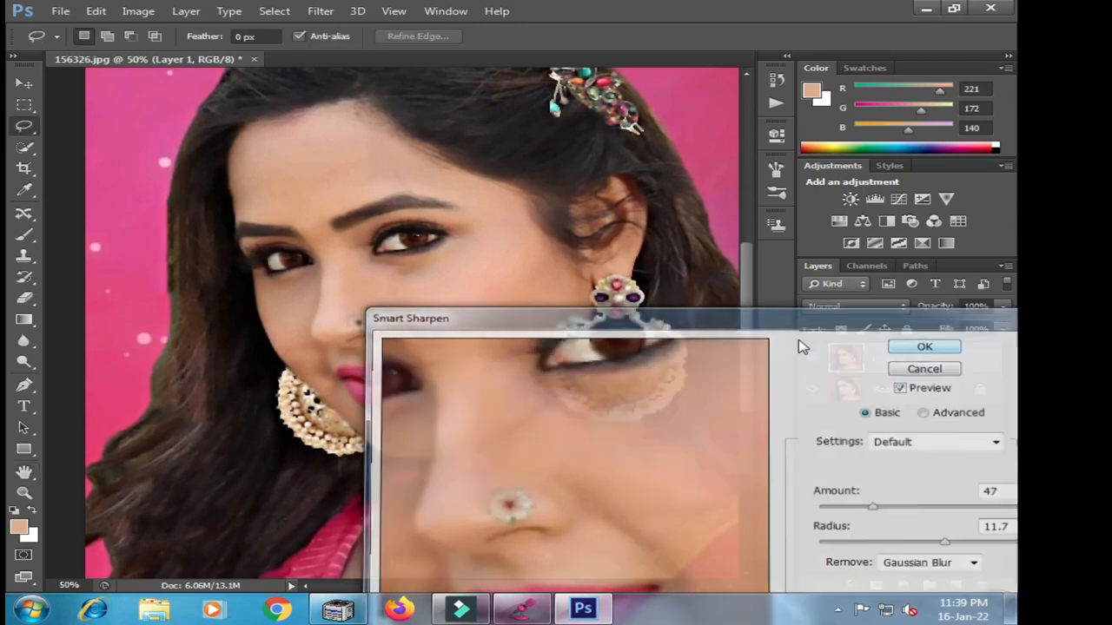
Apply a Box Blur with a radius of 17 pixels to the sharpened layer.
scroll(478, 357, "up", 1)
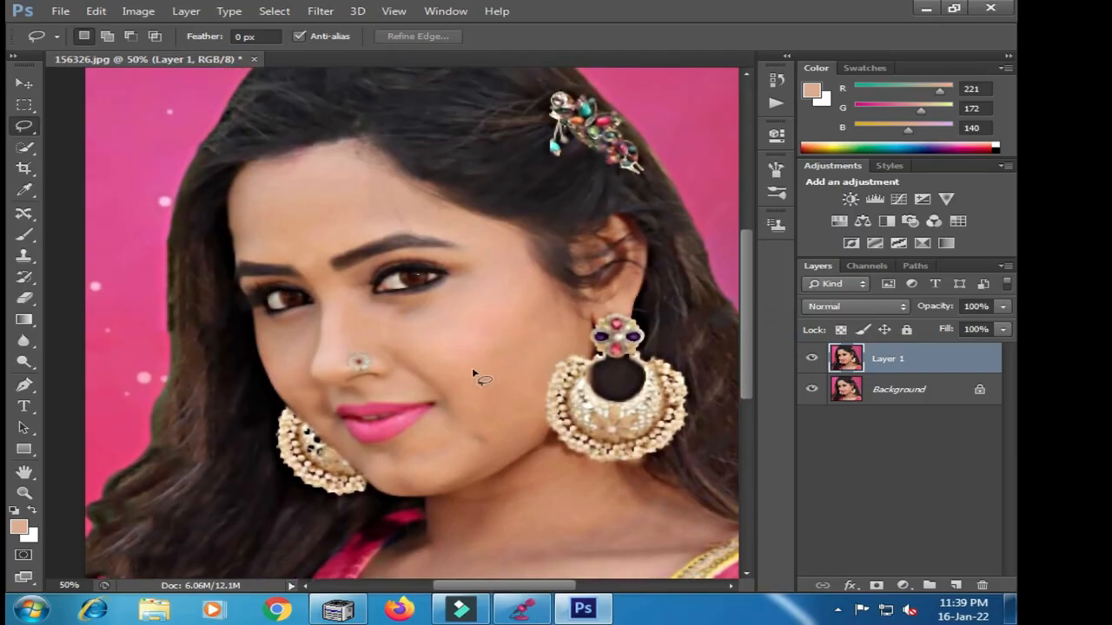
scroll(473, 372, "down", 1)
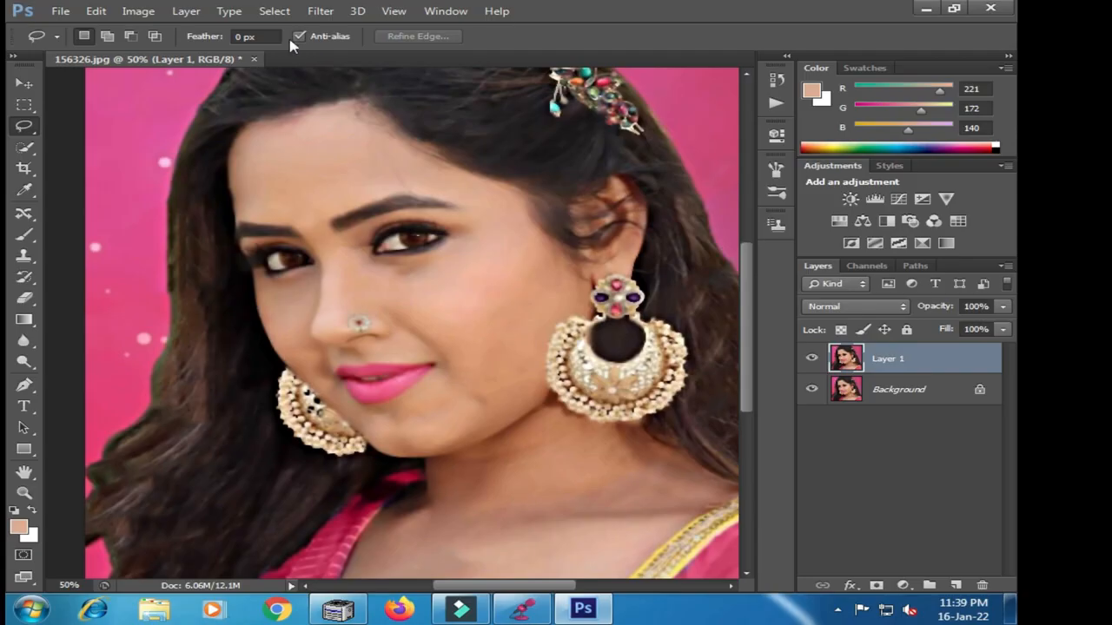
left_click(319, 11)
mouse_move(393, 179)
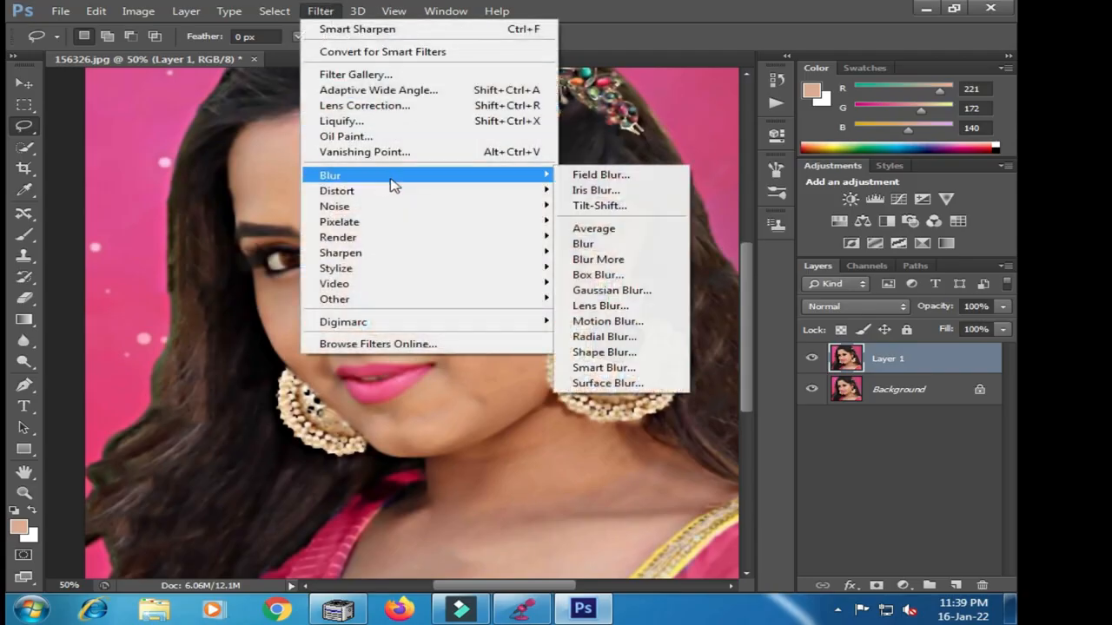
left_click(641, 278)
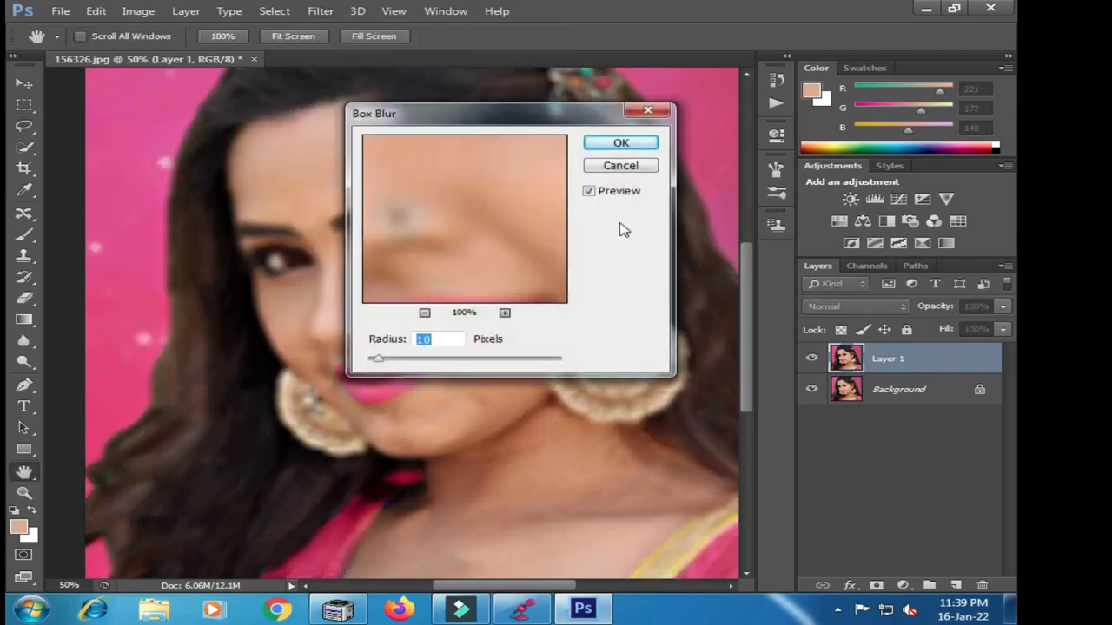
left_click_drag(536, 122, 752, 199)
left_click_drag(599, 441, 603, 441)
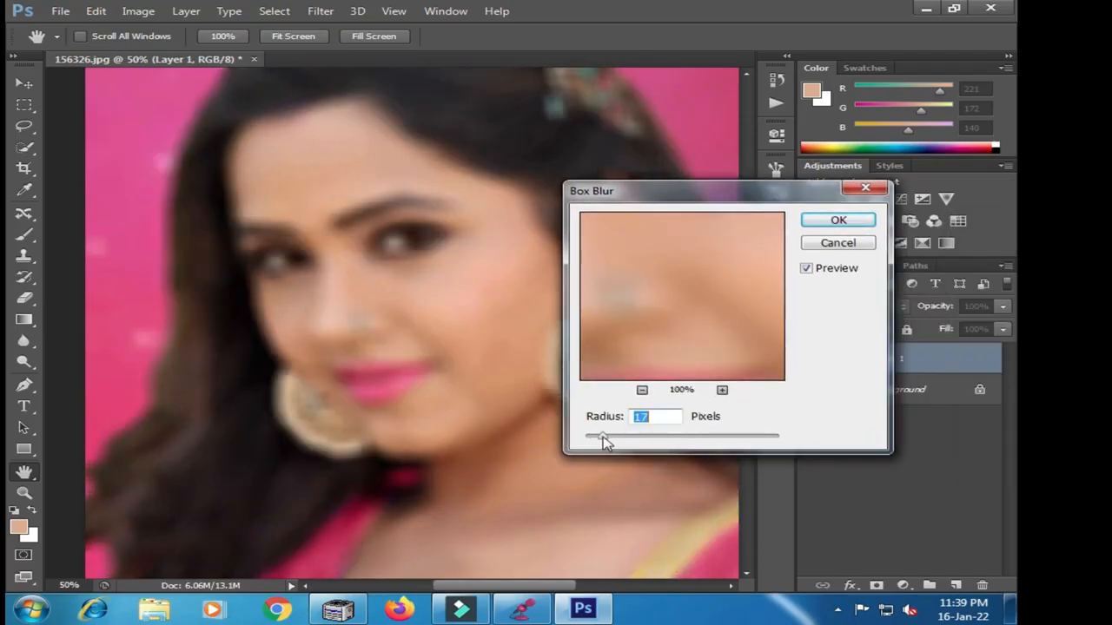
left_click(838, 221)
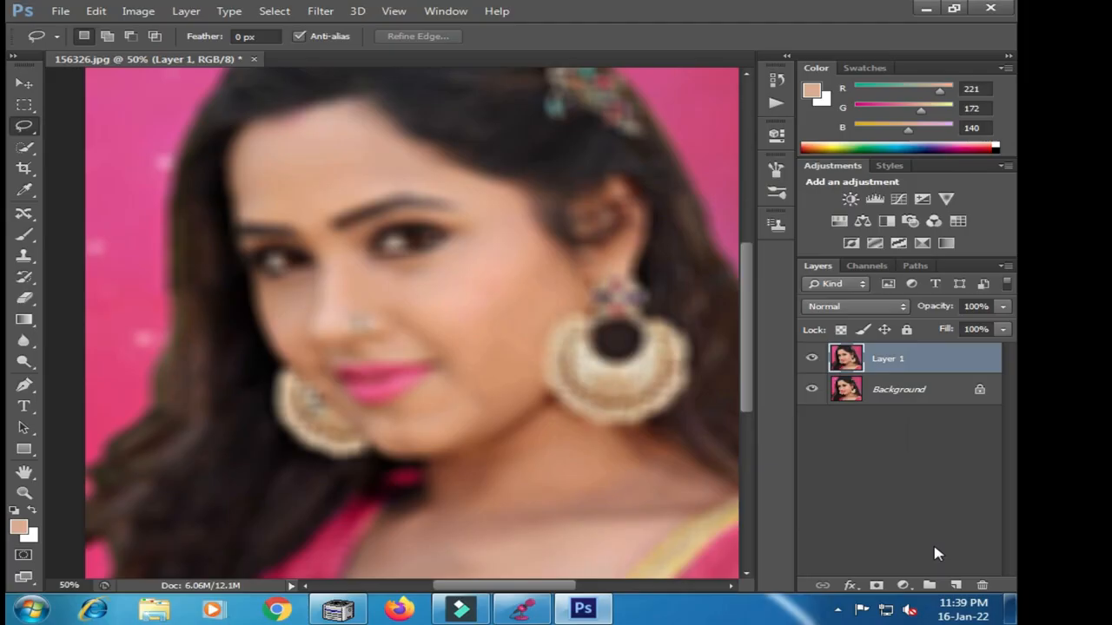
Add a layer mask to the blurred layer, invert it to black and set the Eraser to a soft 116 px brush.
left_click(877, 585)
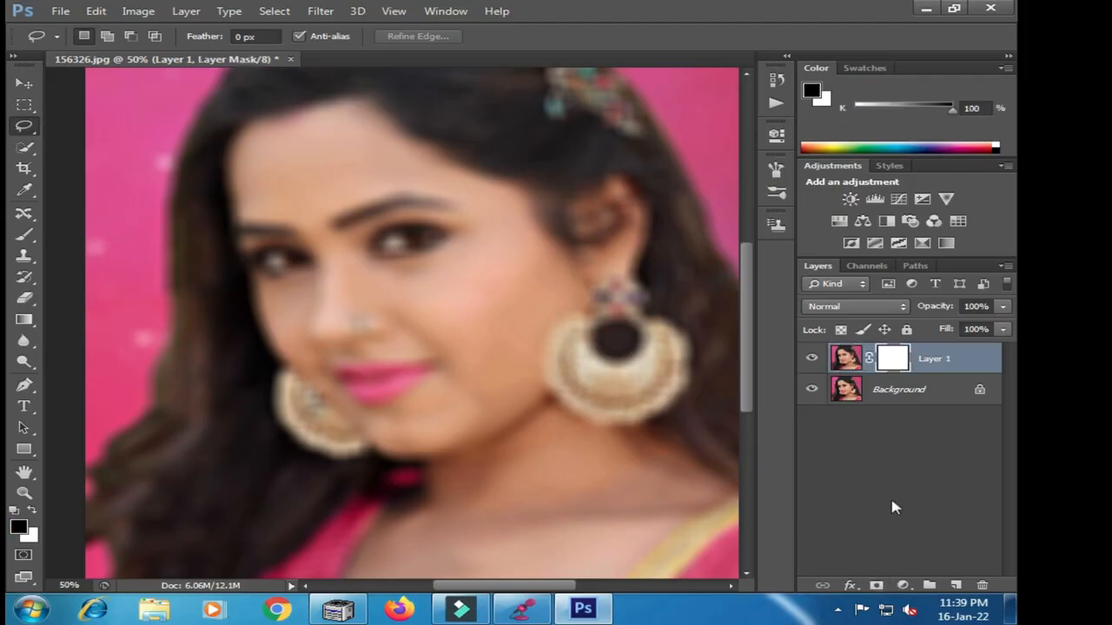
key("ctrl+i")
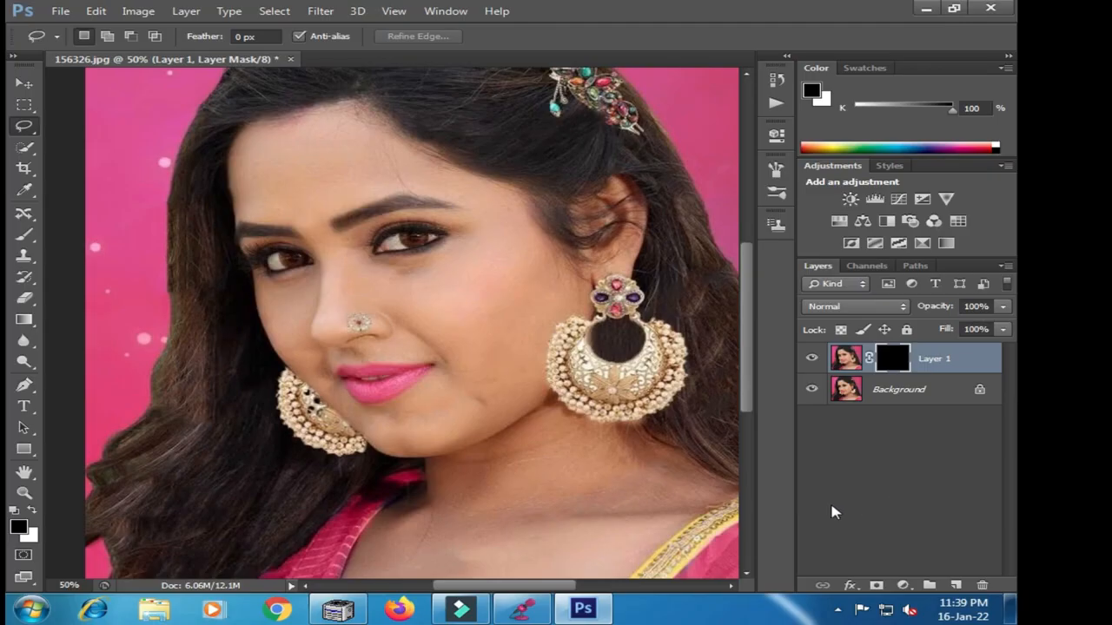
left_click(25, 300)
left_click(516, 308)
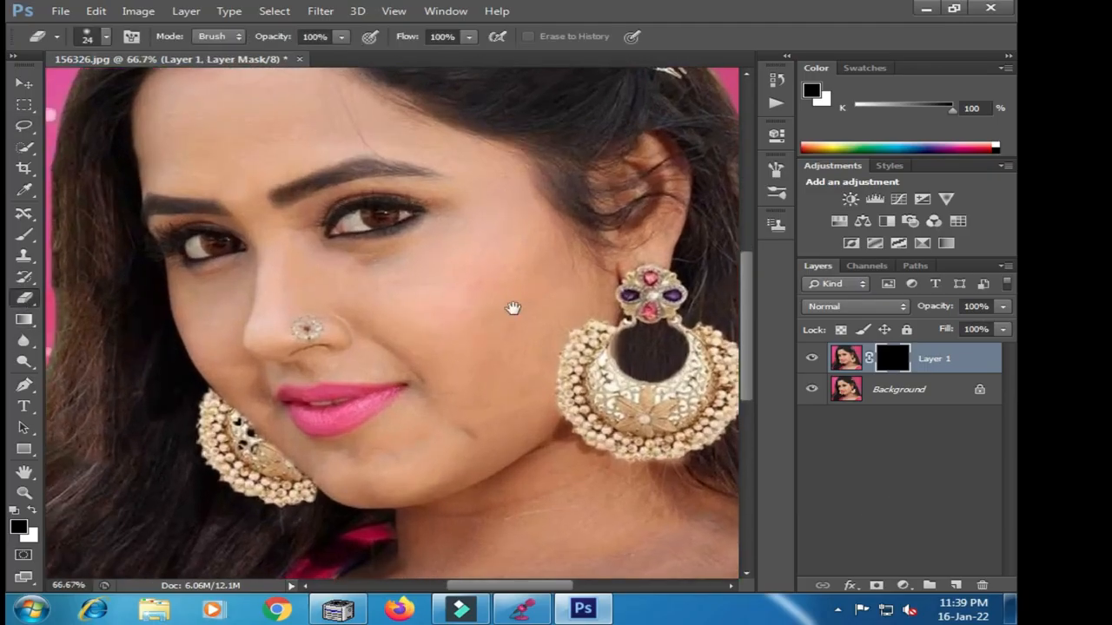
right_click(513, 306)
right_click(486, 287)
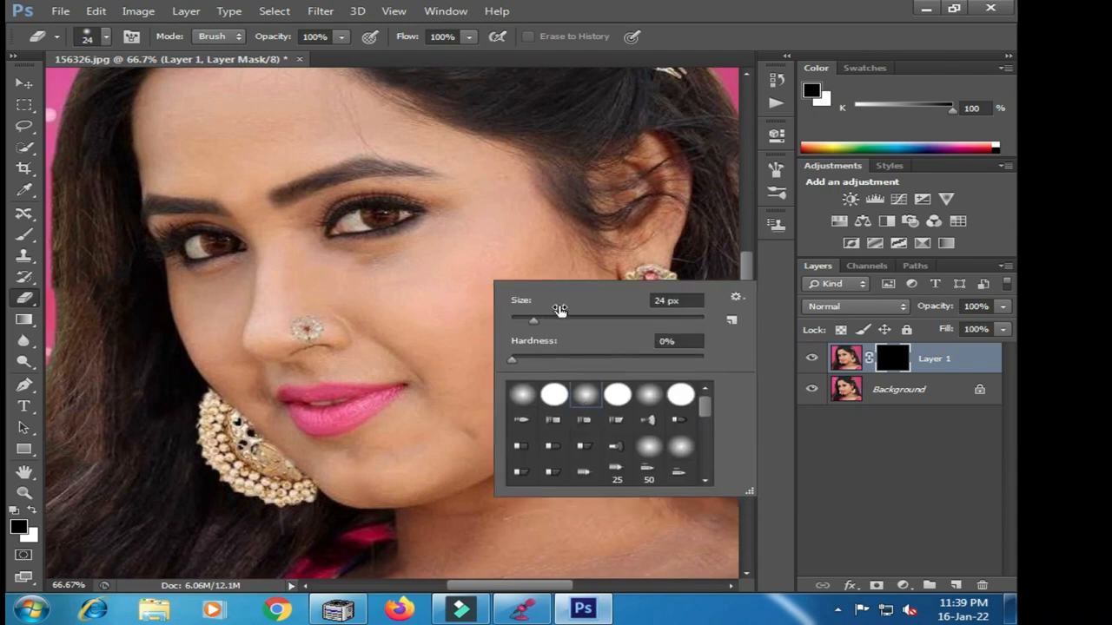
left_click(613, 320)
Erase the black mask over the cheek and forehead skin, and around the nose and far cheek with a 52 px brush.
left_click(477, 285)
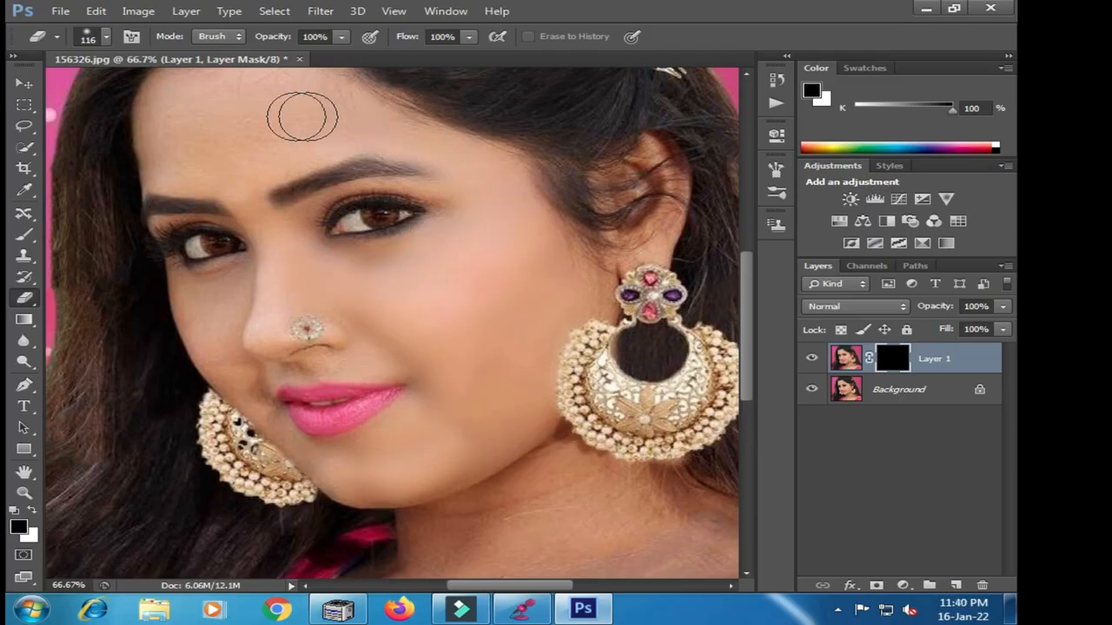
mouse_move(284, 121)
left_mouse_down()
mouse_move(213, 161)
mouse_move(173, 136)
mouse_move(196, 81)
mouse_move(278, 111)
mouse_move(309, 74)
mouse_move(248, 105)
mouse_move(243, 154)
left_mouse_up()
right_click(426, 235)
type("52")
key("Return")
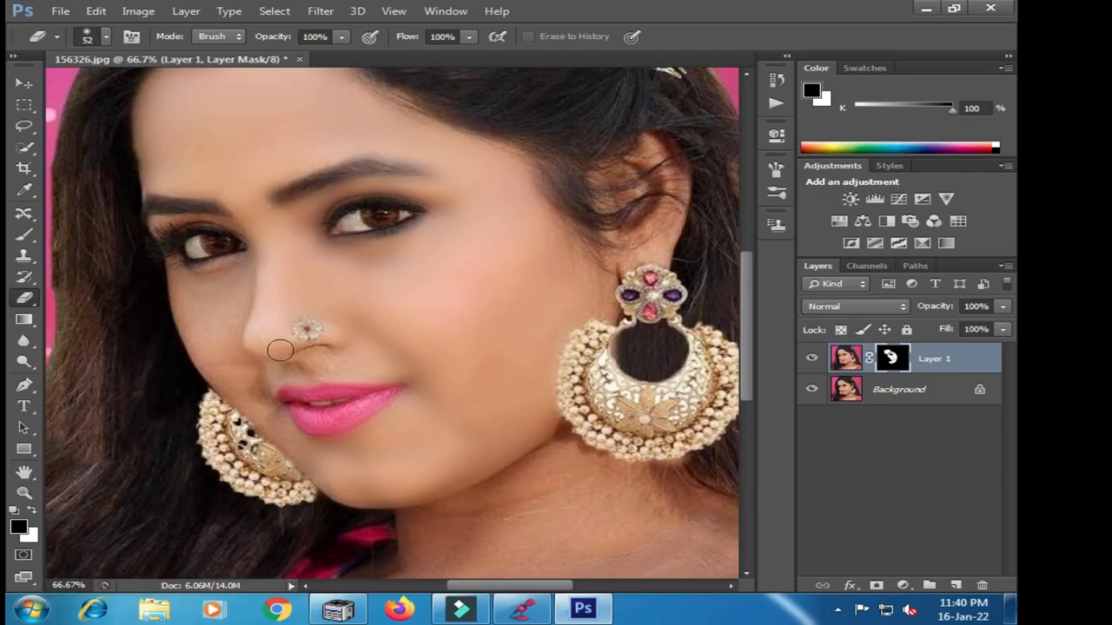
mouse_move(186, 309)
left_mouse_down()
mouse_move(204, 359)
mouse_move(231, 373)
left_mouse_up()
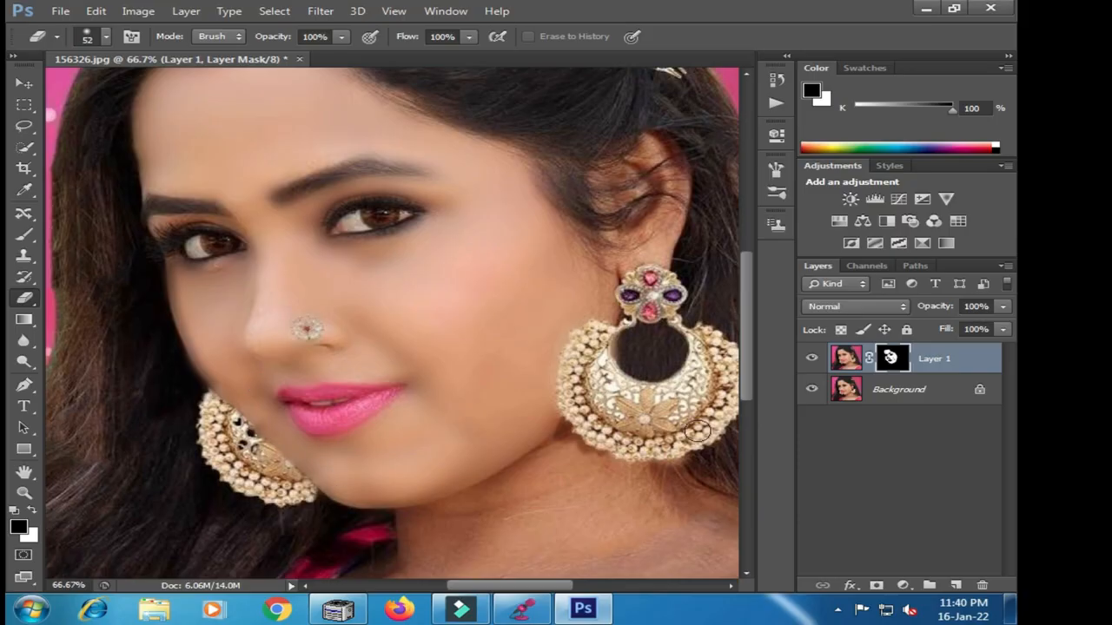
Erase the black mask over the neck and upper chest skin and around the ear with a 100 px brush.
scroll(342, 477, "down", 3)
right_click(639, 335)
left_click(752, 371)
left_click(568, 313)
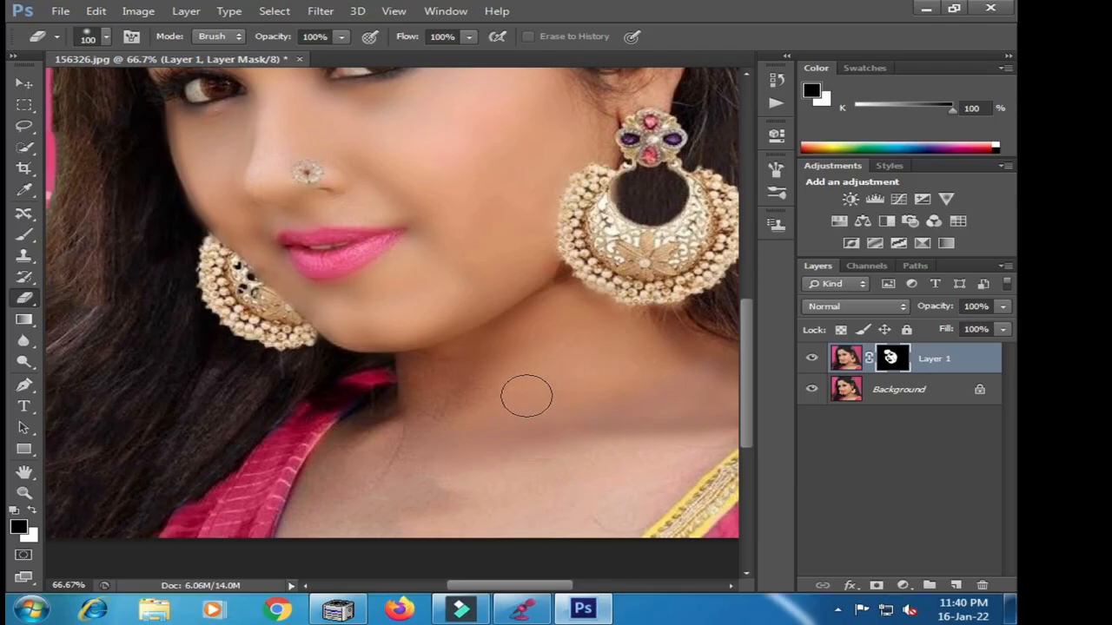
scroll(427, 380, "down", 4)
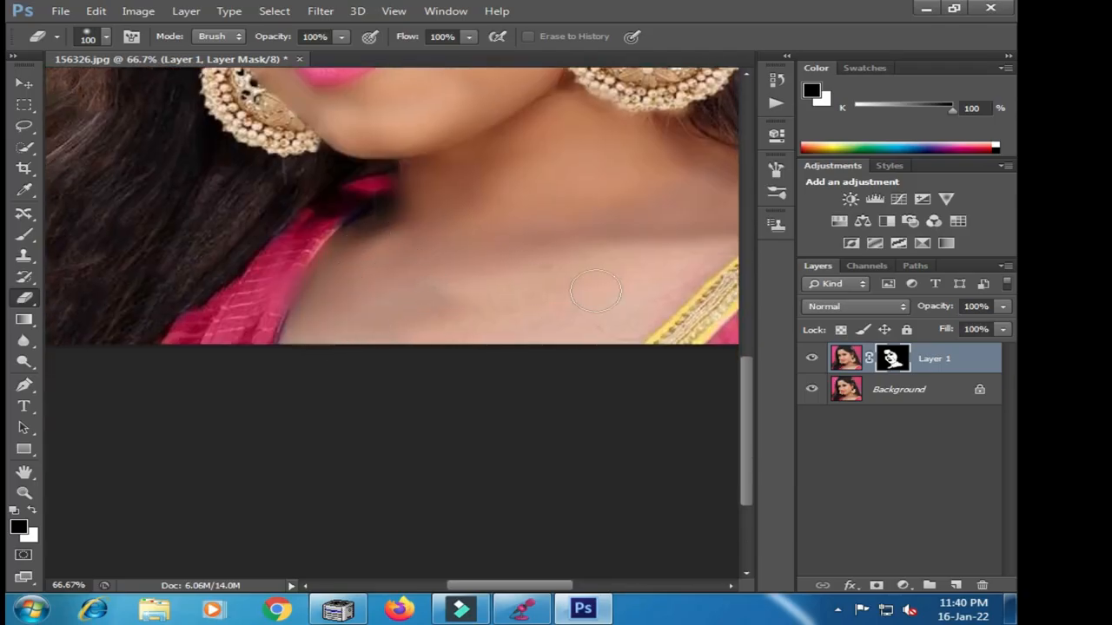
scroll(444, 248, "up", 4)
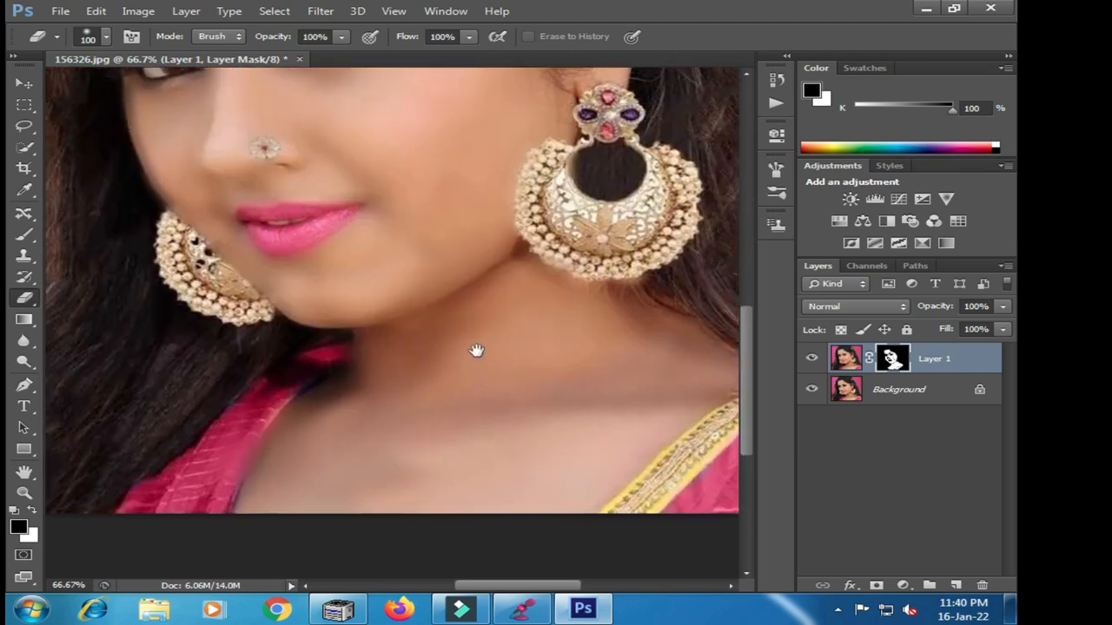
scroll(469, 313, "up", 2)
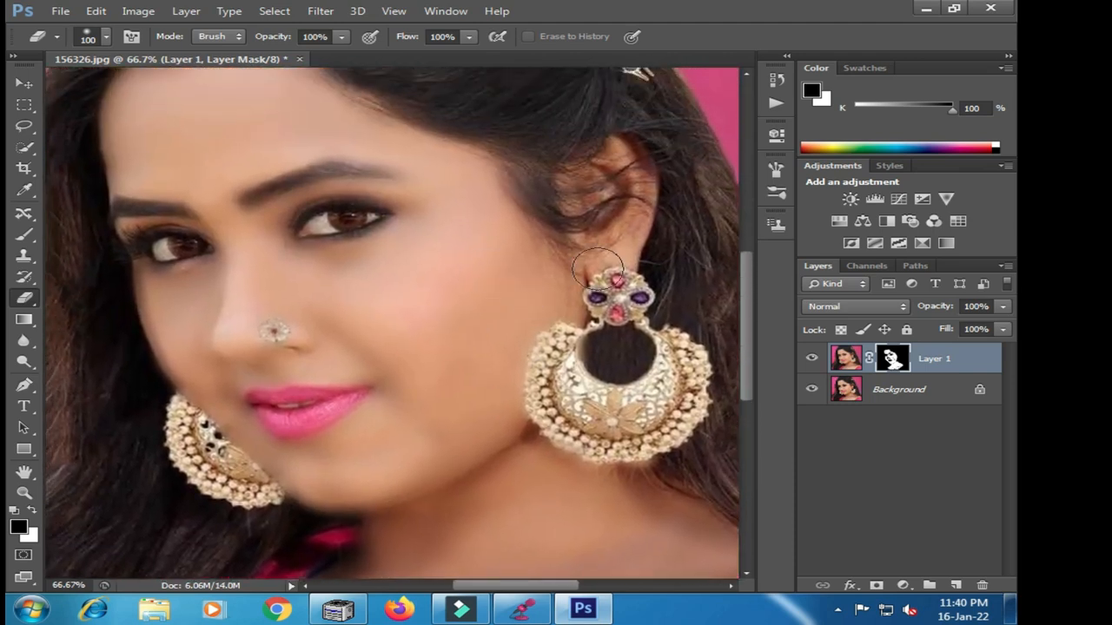
Reduce the blurred layer's opacity to 58% and merge it down into the background.
left_click(1002, 306)
left_click_drag(1005, 325, 968, 334)
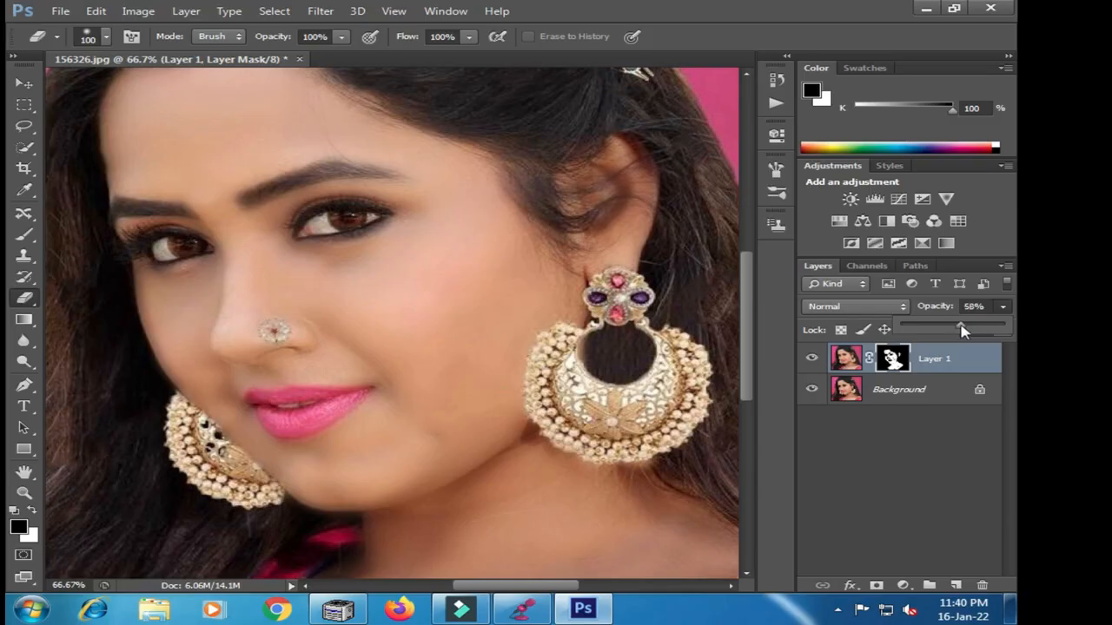
key("ctrl+minus")
key("ctrl+minus")
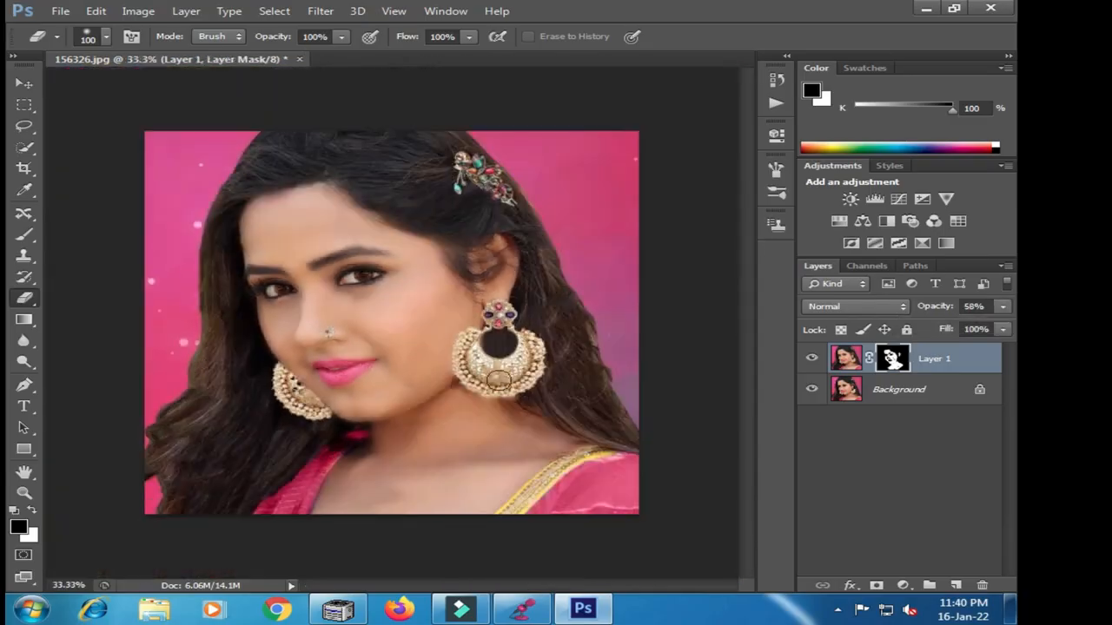
key("ctrl+e")
key("ctrl+minus")
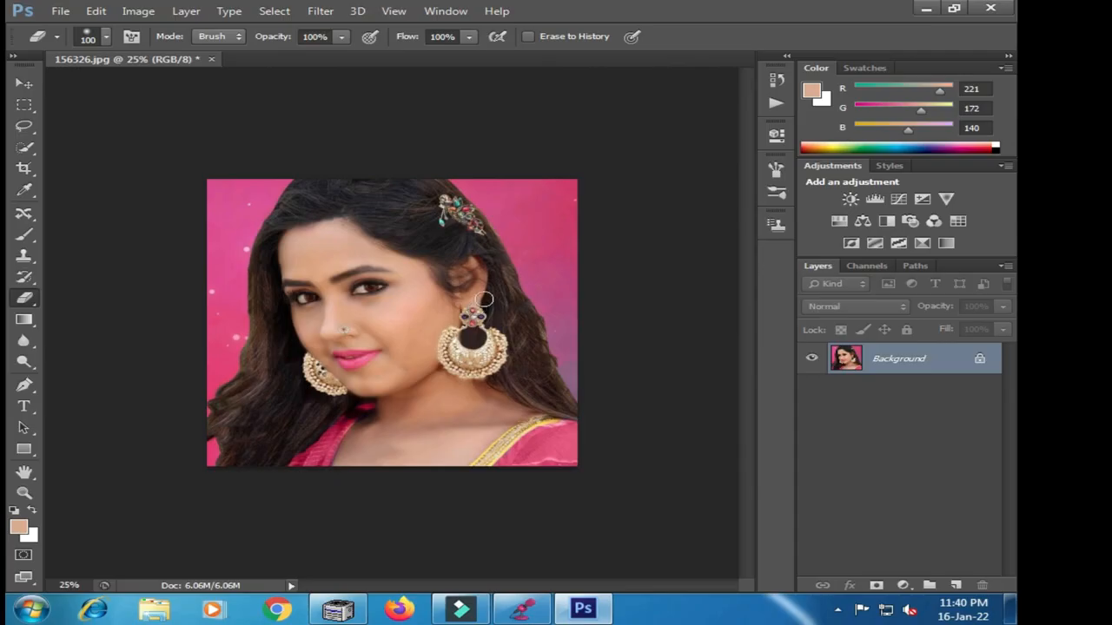
Save the retouched portrait to the Desktop as a JPEG named yuyuy, accepting the JPEG options.
key("ctrl+shift+s")
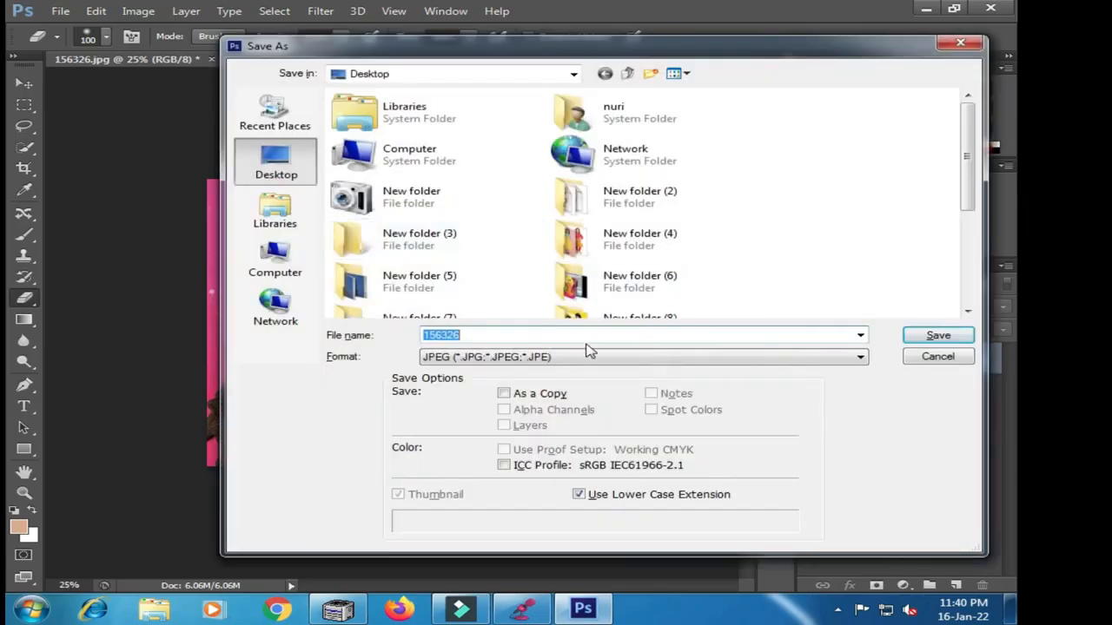
type("yuyuy")
left_click(954, 337)
left_click(628, 149)
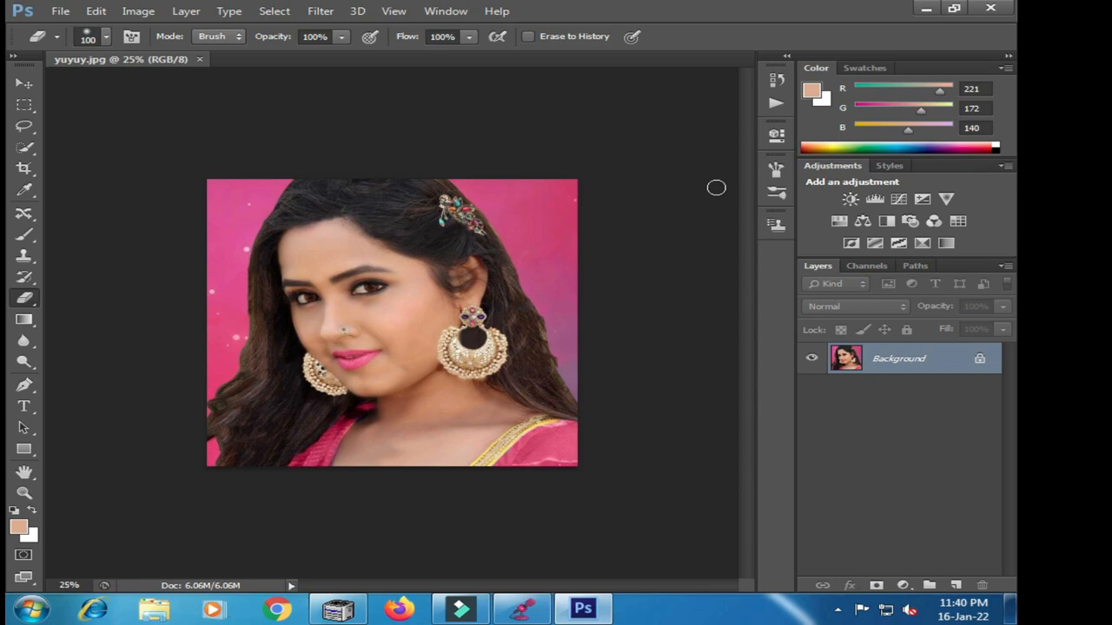
Bring up the list of Default Actions for the saved portrait.
key("alt+F9")
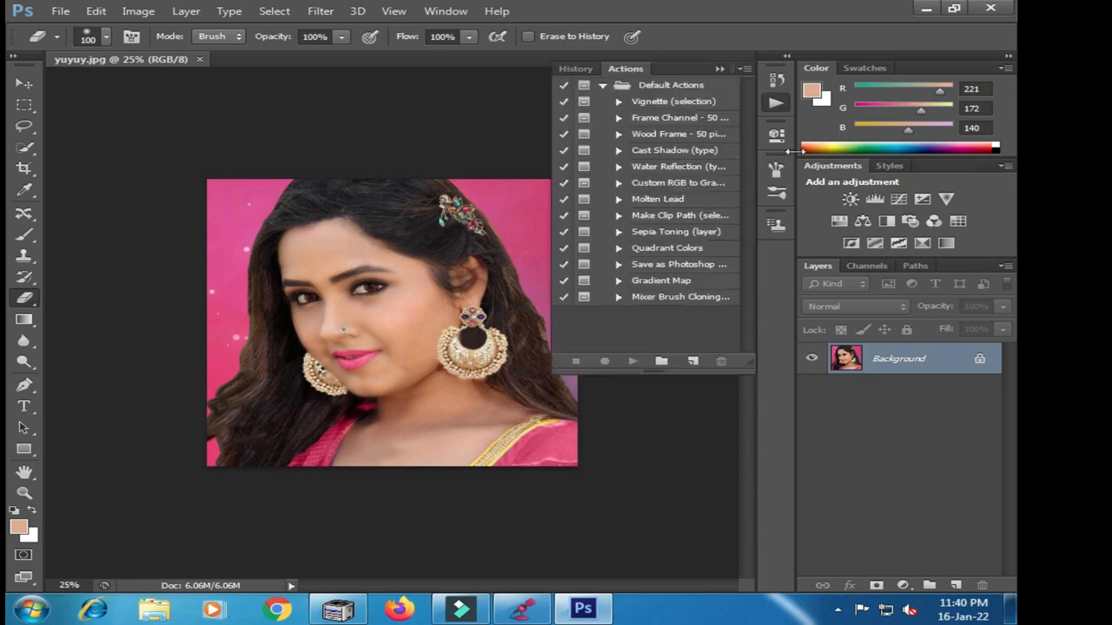